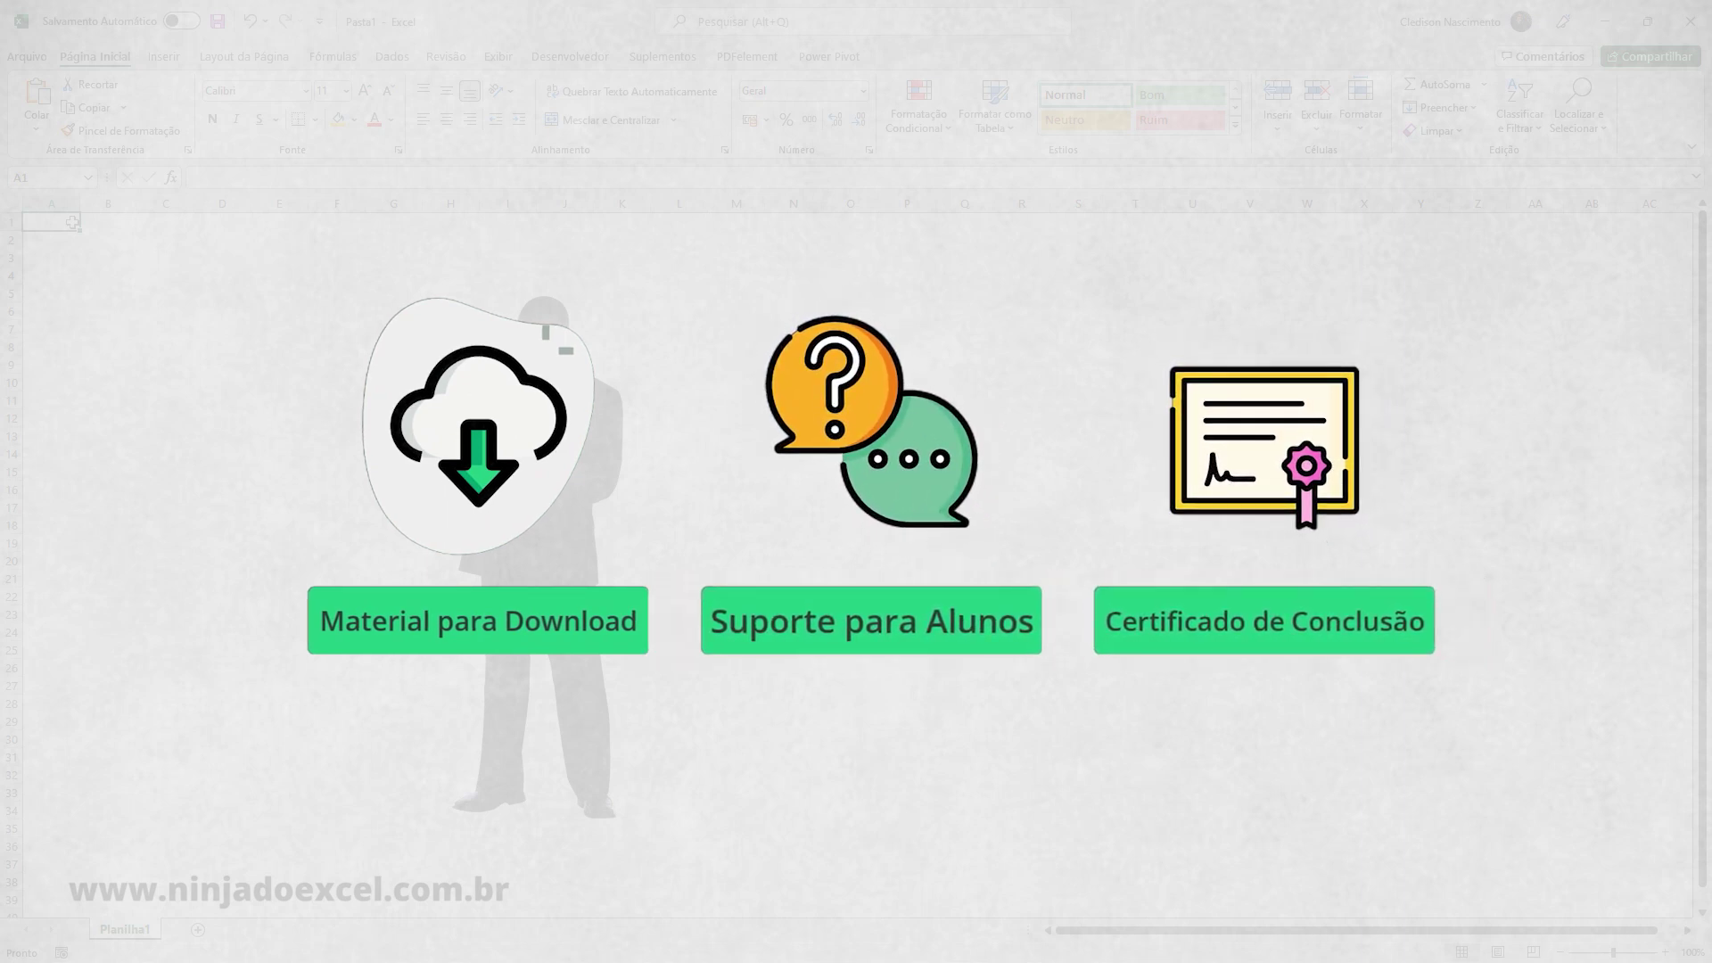
Select the standing businessman's picture and delete it from the worksheet.
click(172, 286)
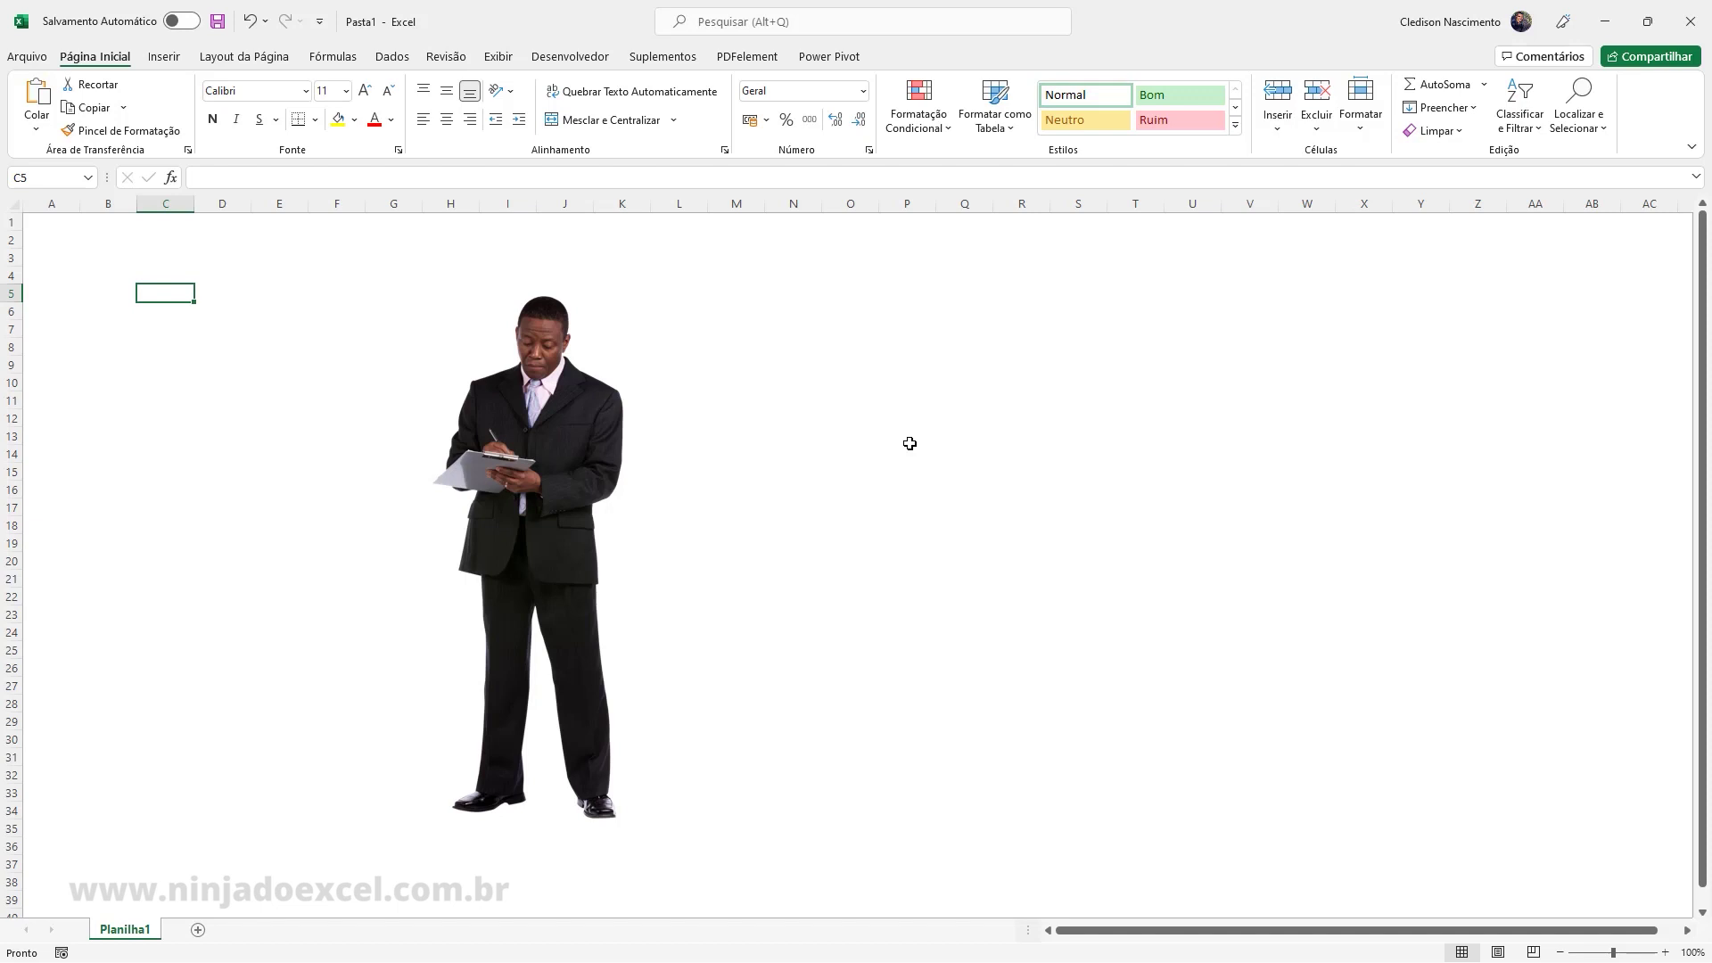
click(608, 429)
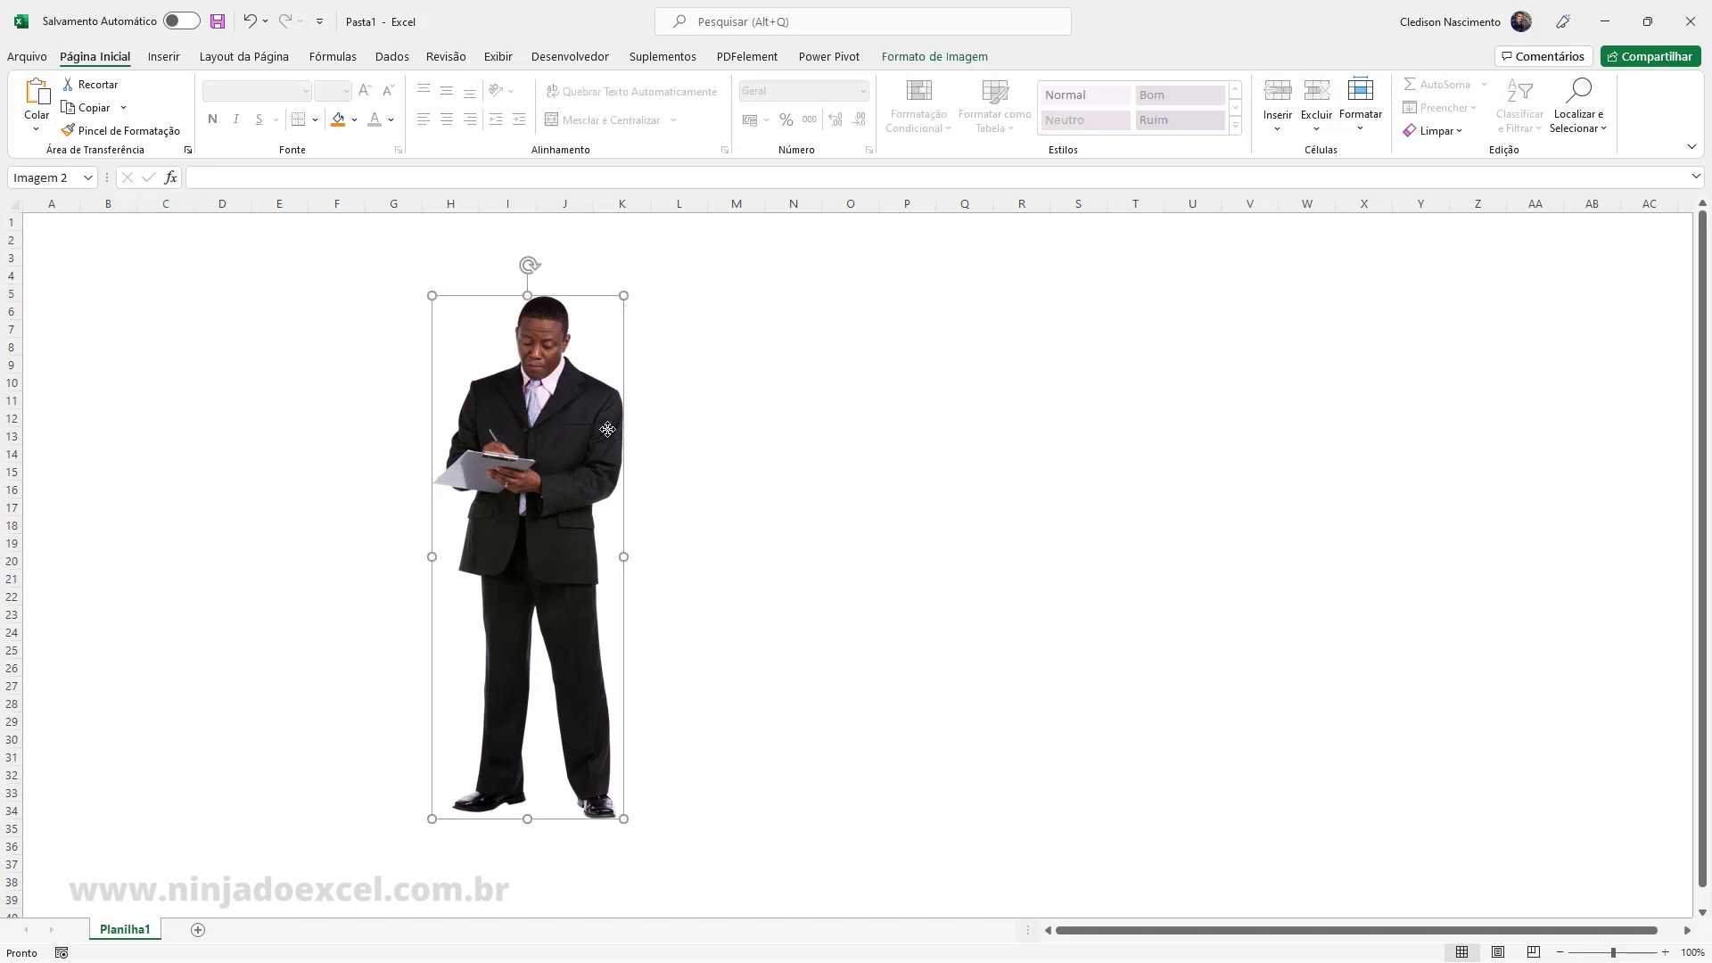
drag(609, 439, 612, 422)
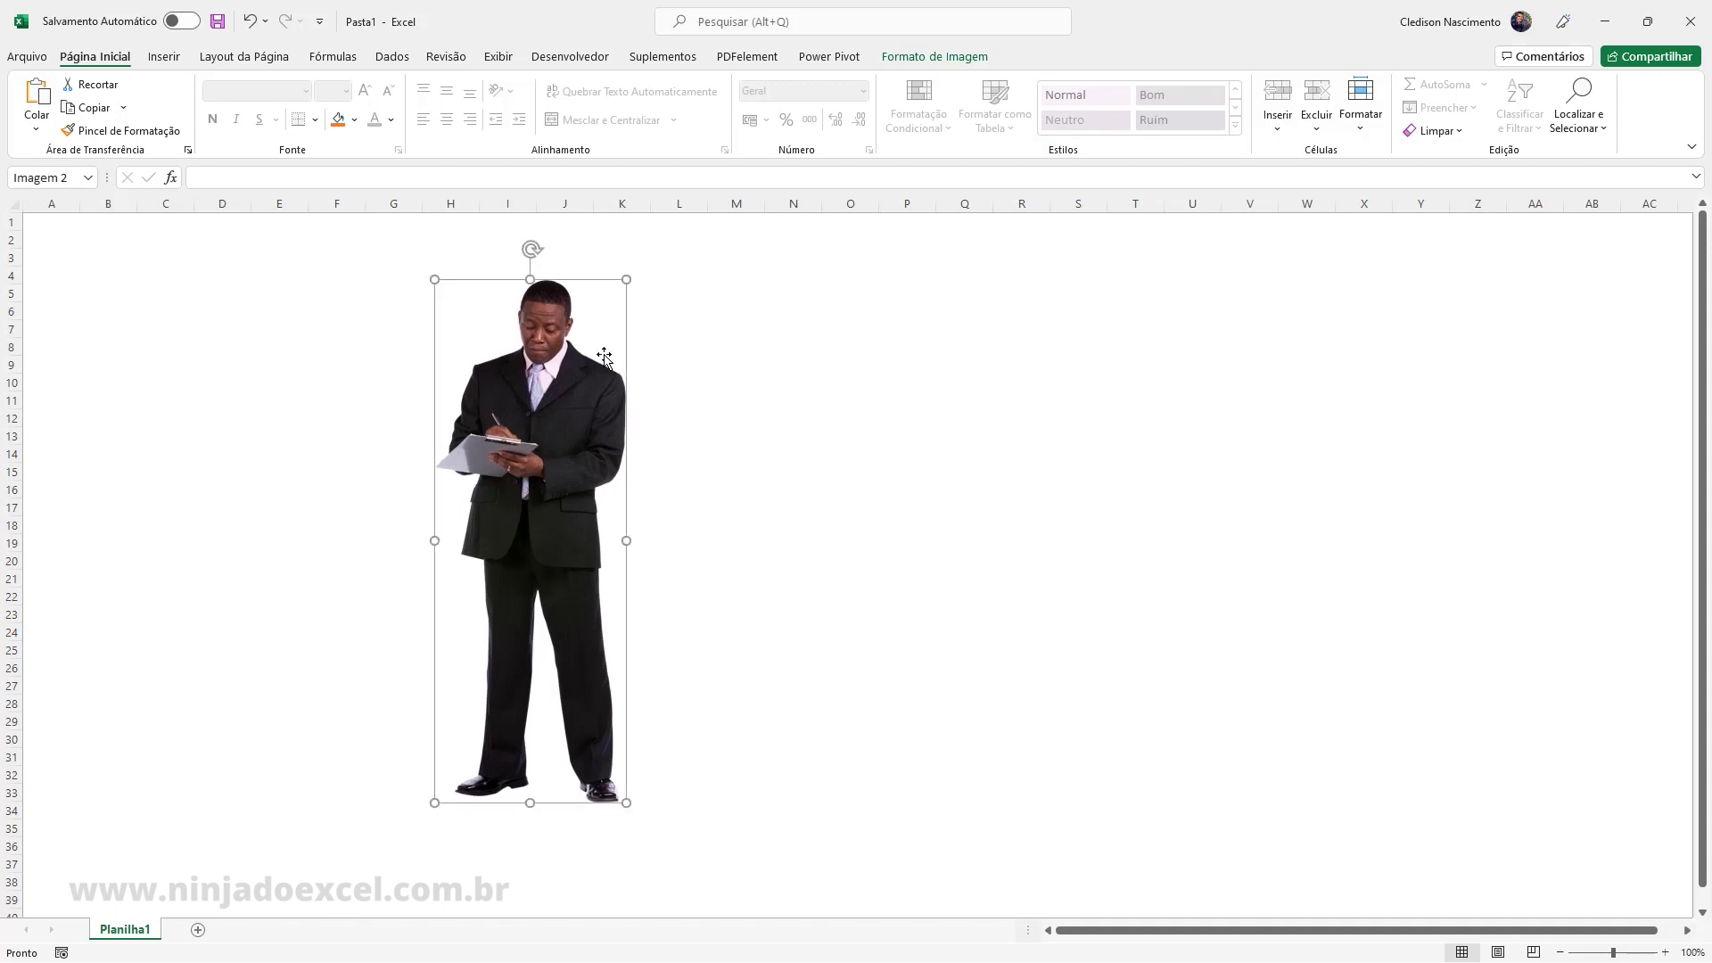
click(686, 398)
click(733, 408)
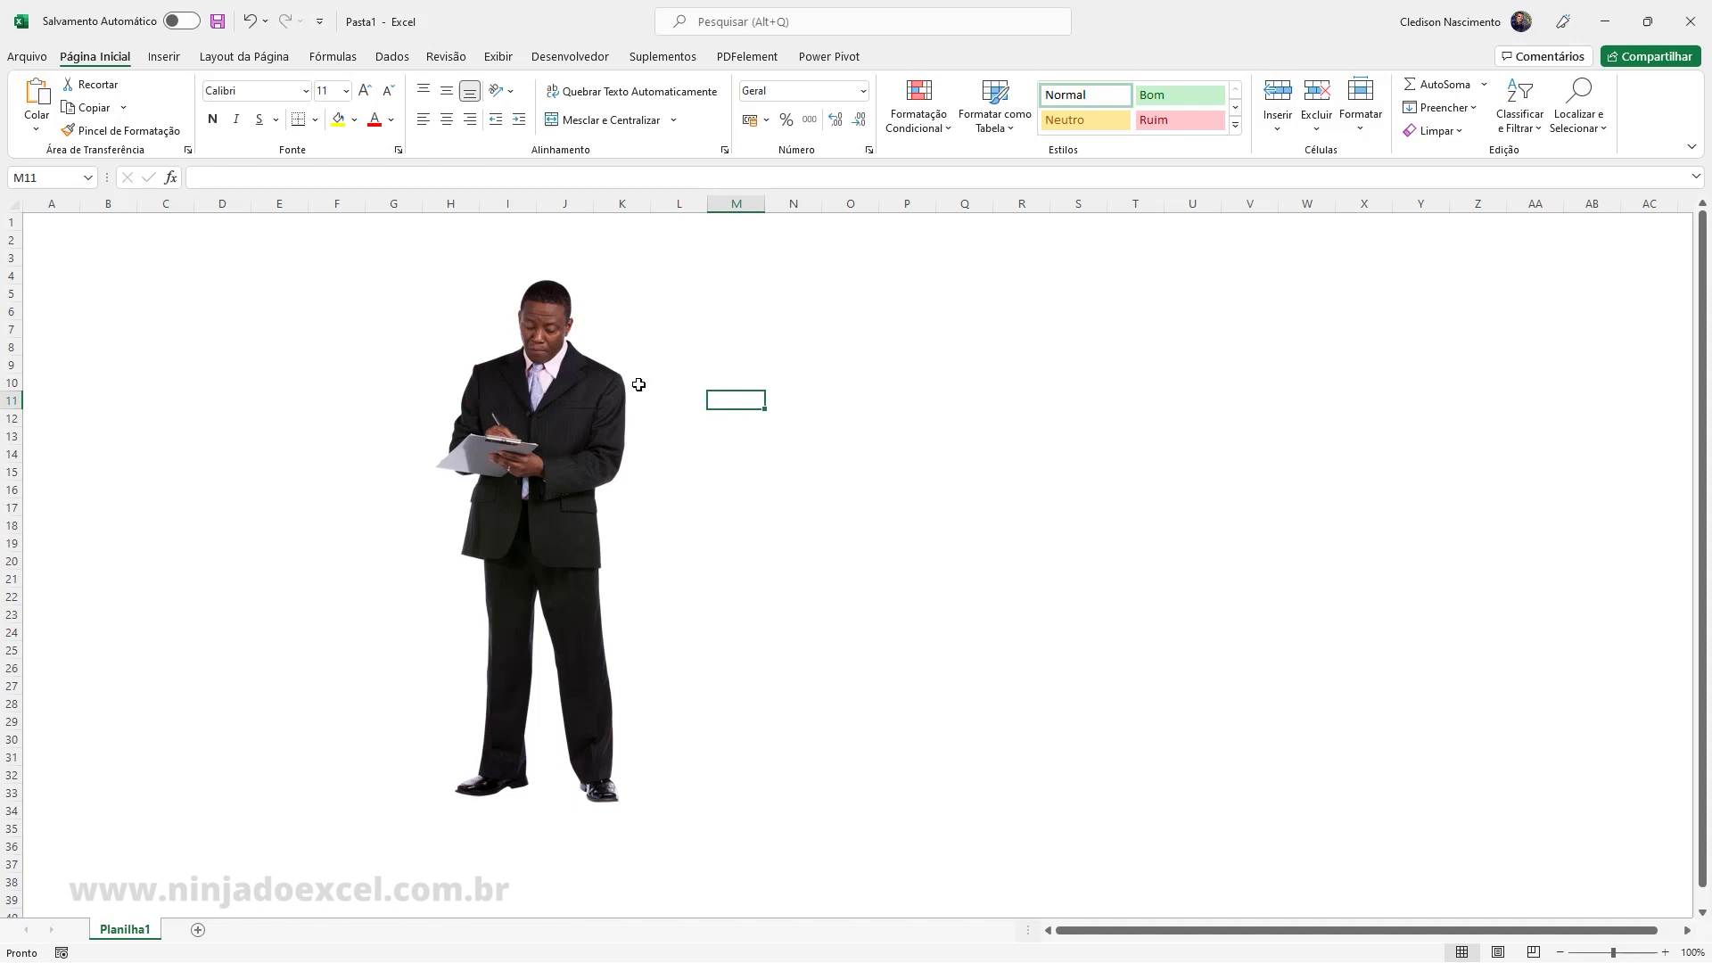
click(589, 386)
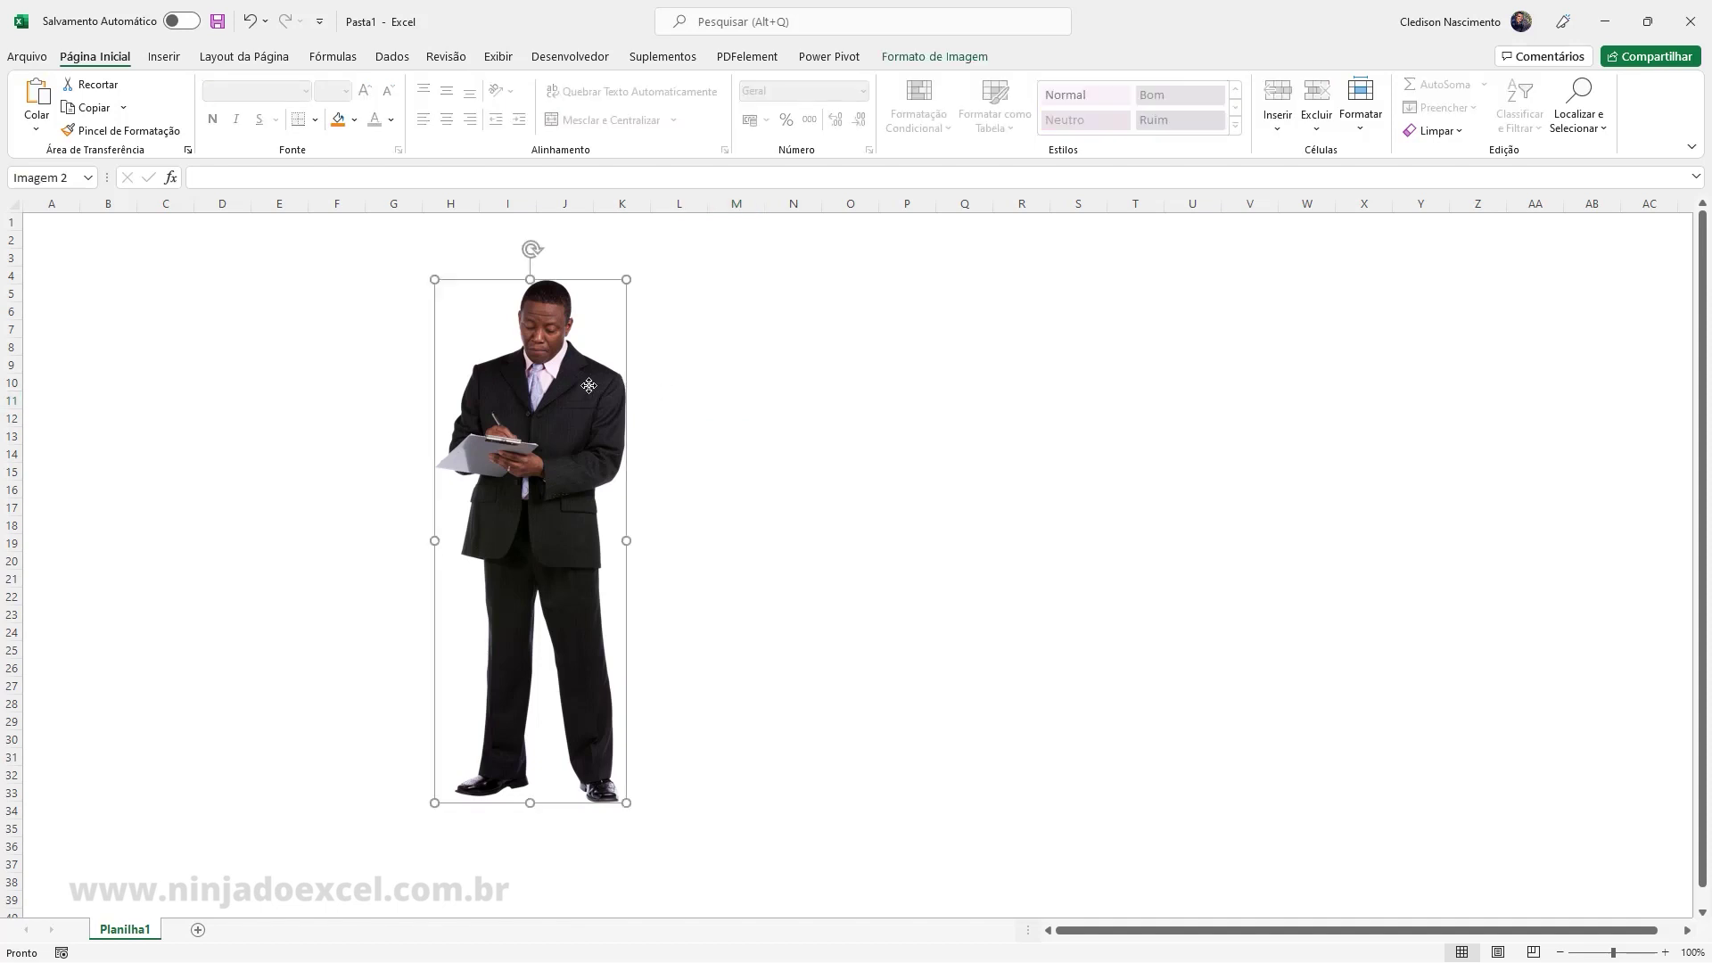
click(745, 380)
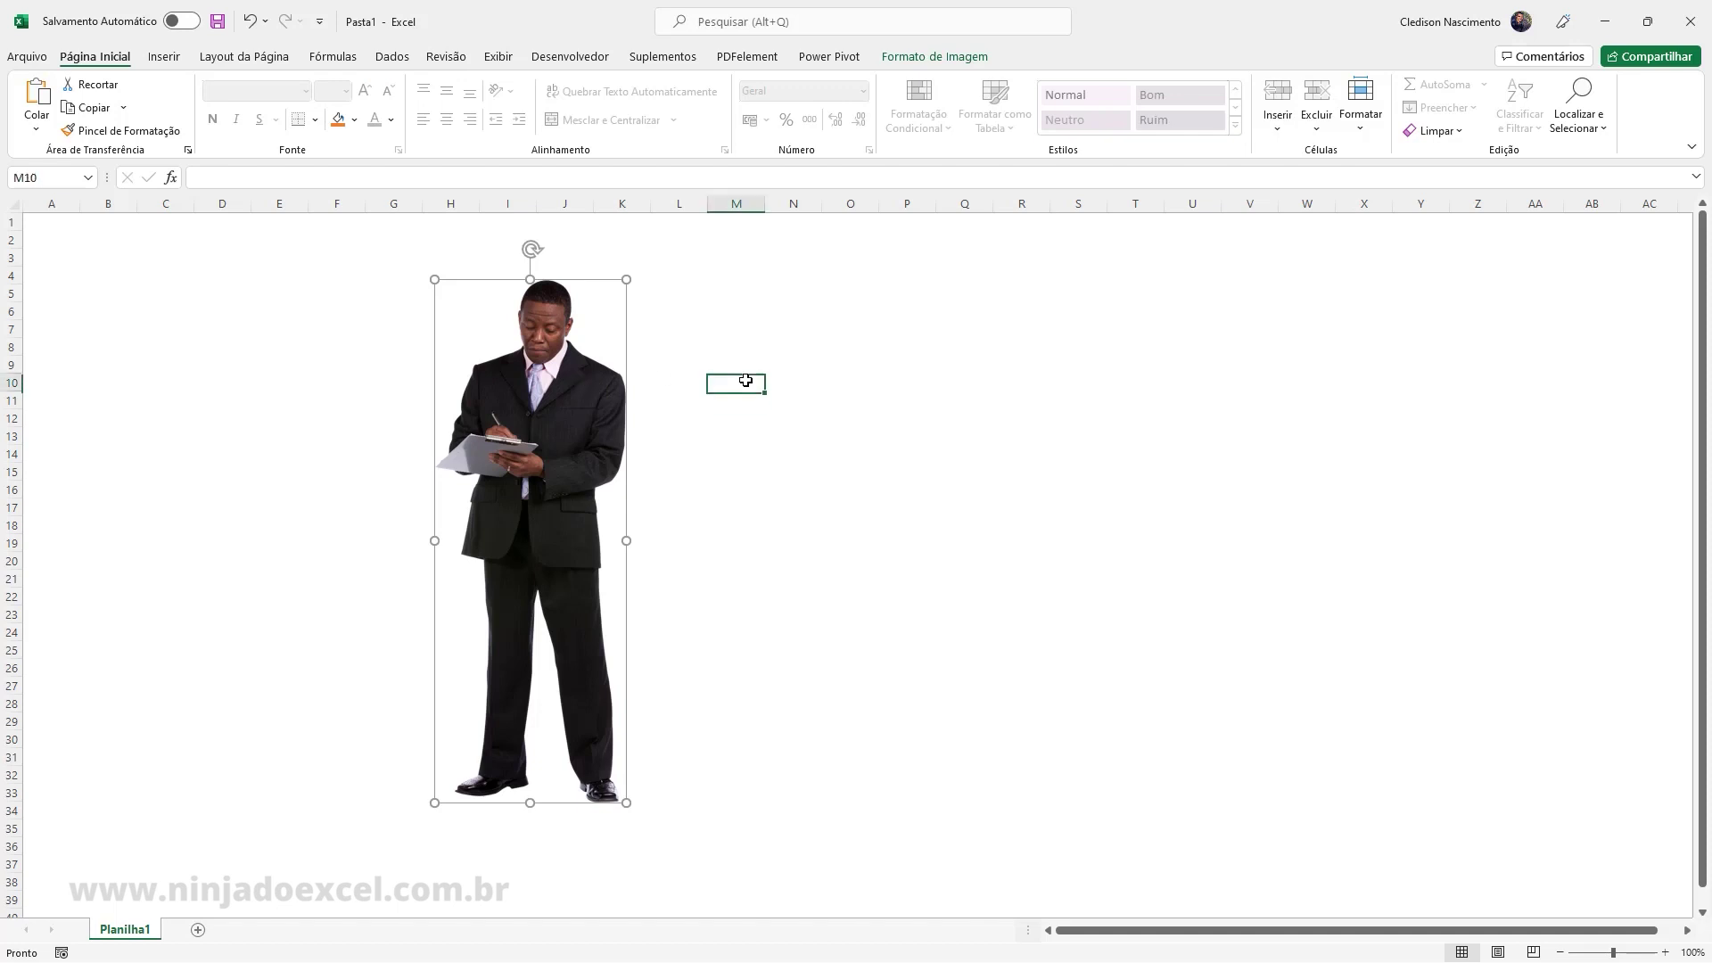
click(543, 321)
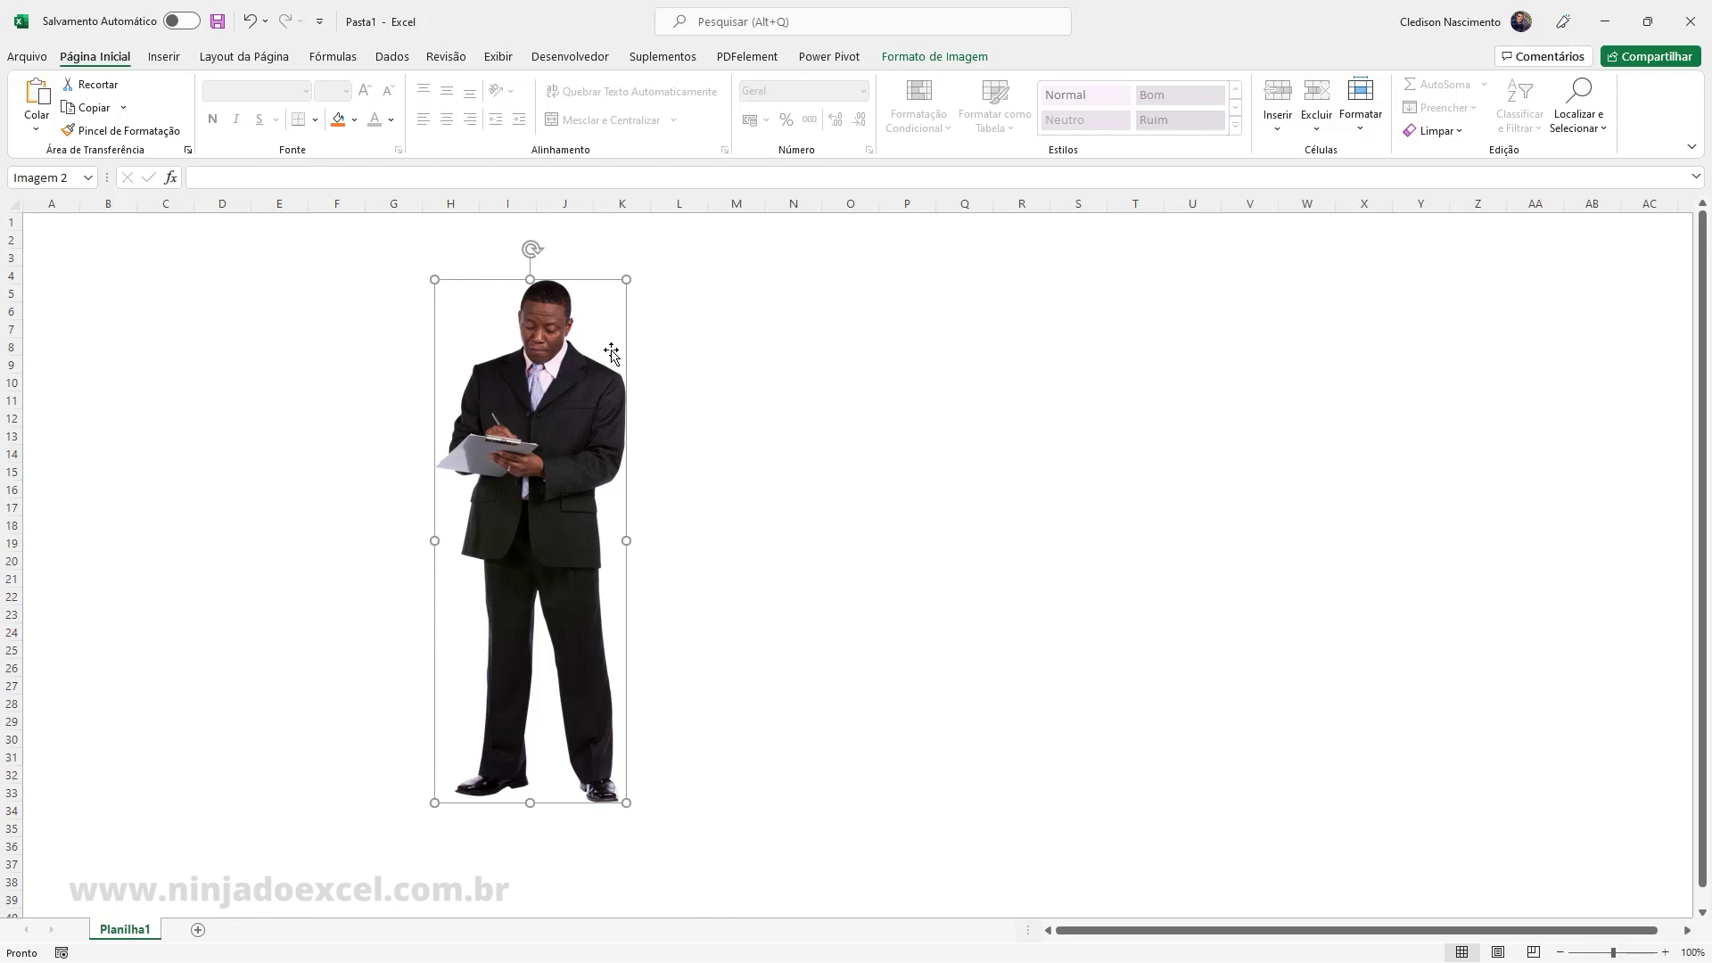
key(Delete)
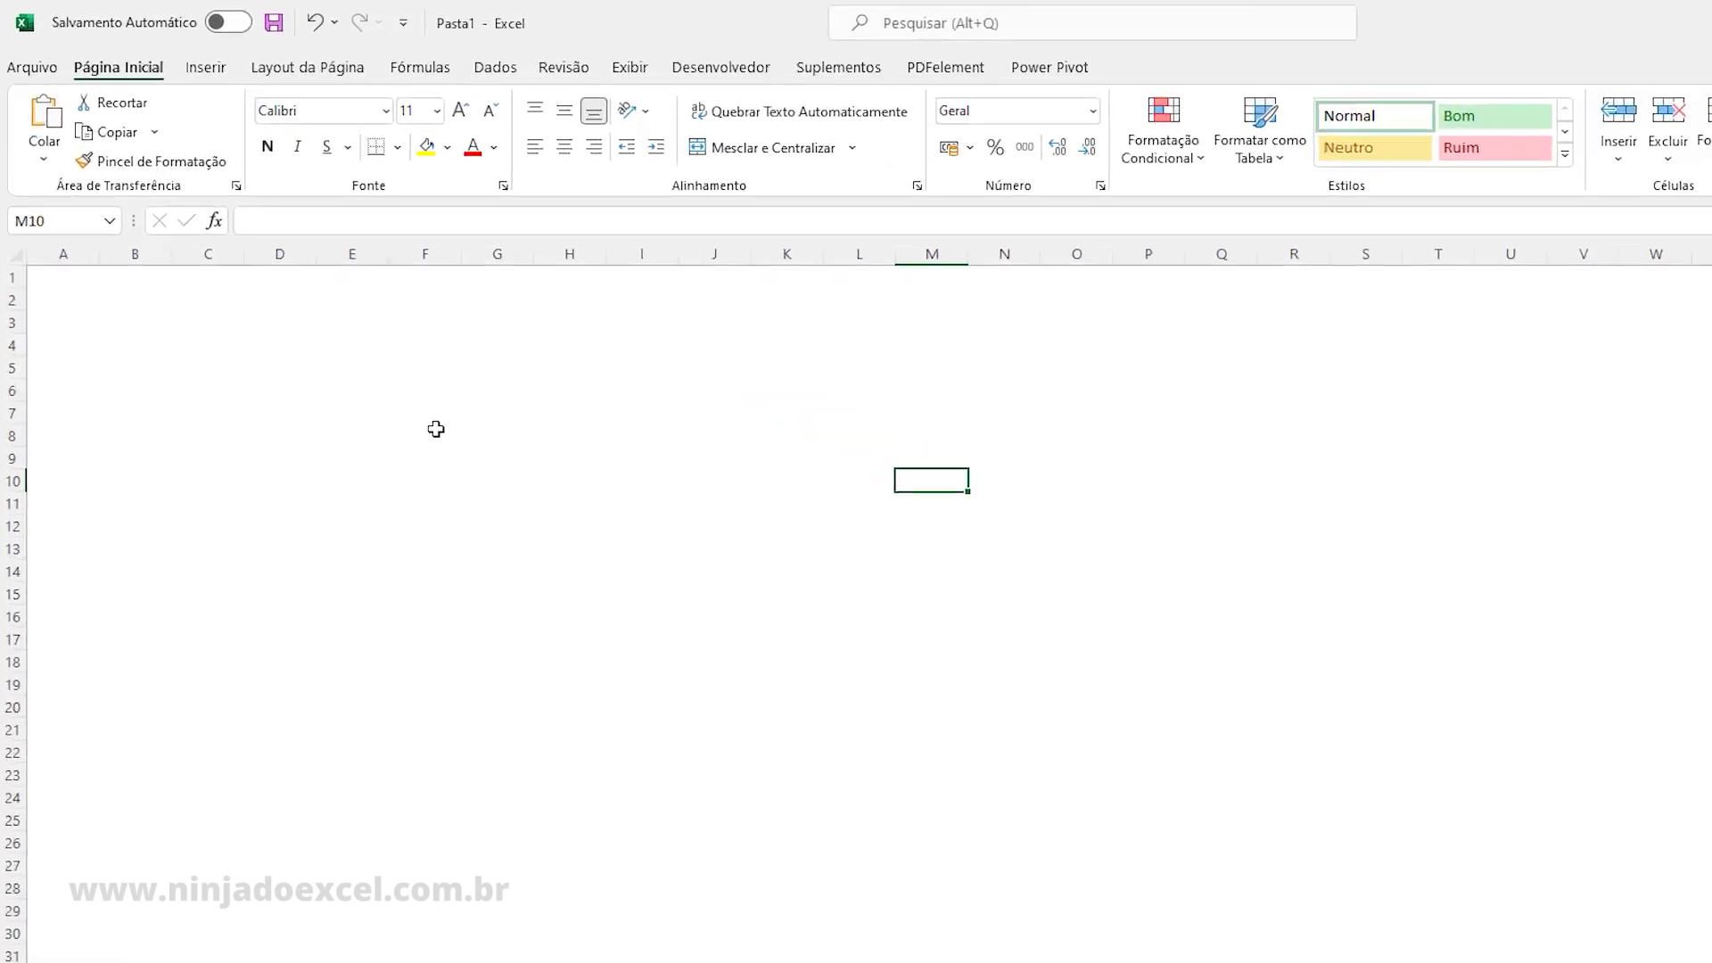
Insert the green-shirt young man from the stock images' 'Imagens de pessoas sem fundo' collection.
click(164, 59)
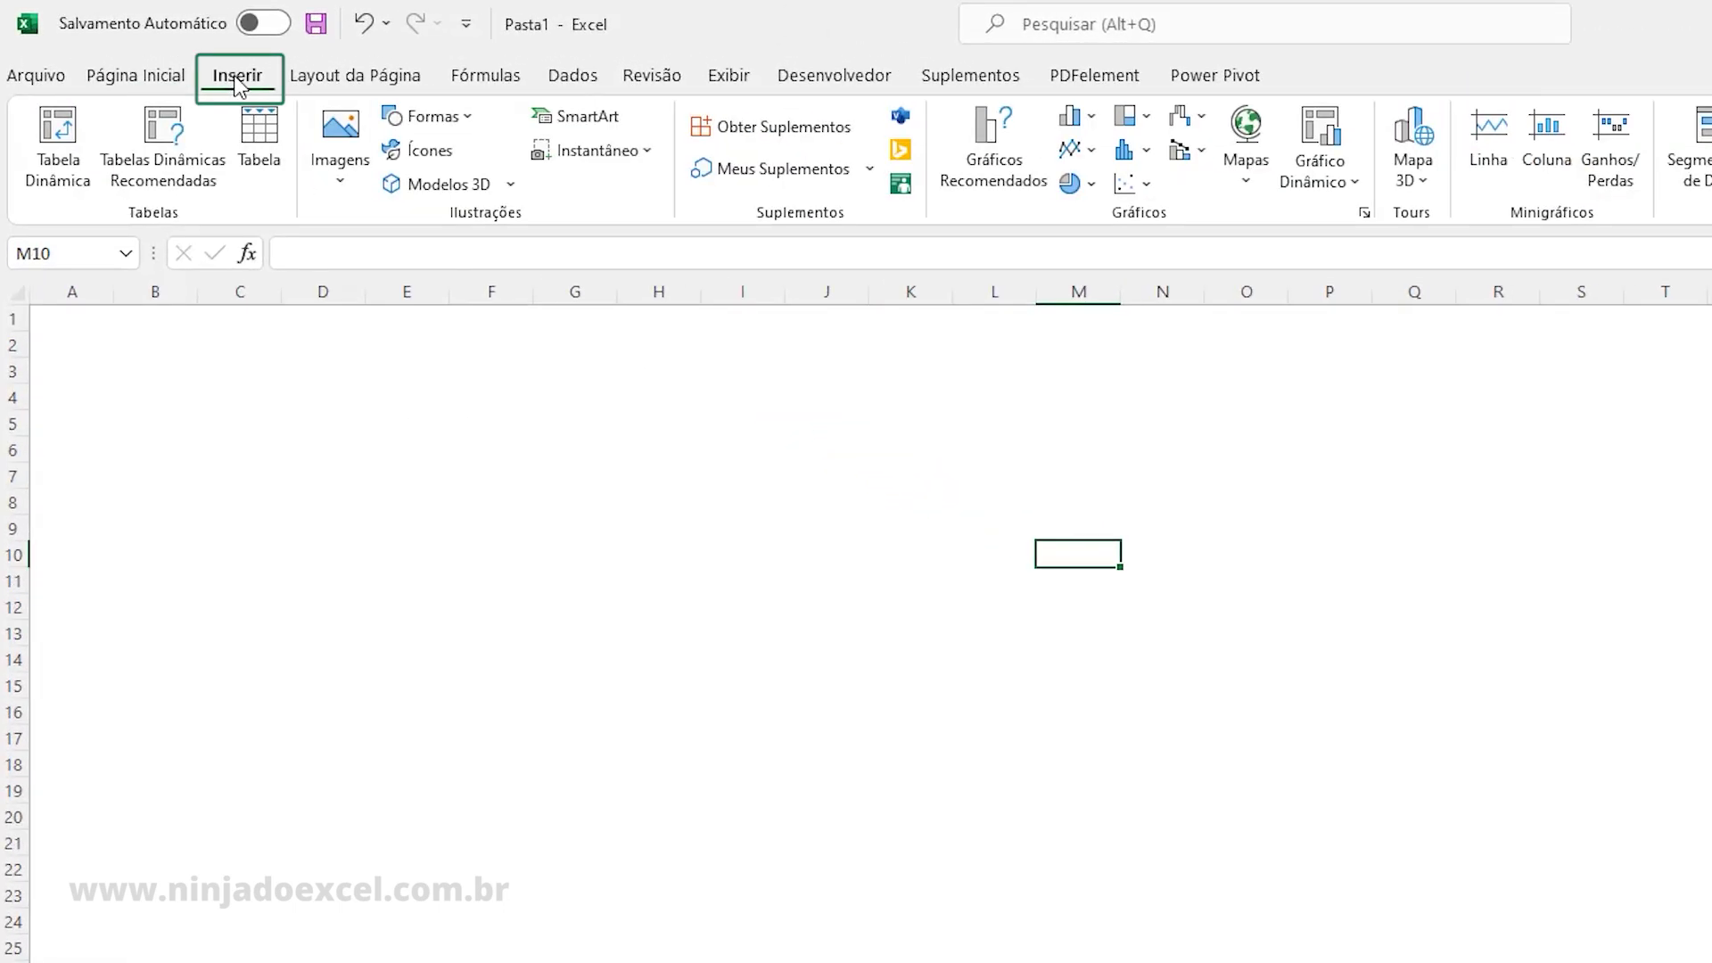
click(341, 183)
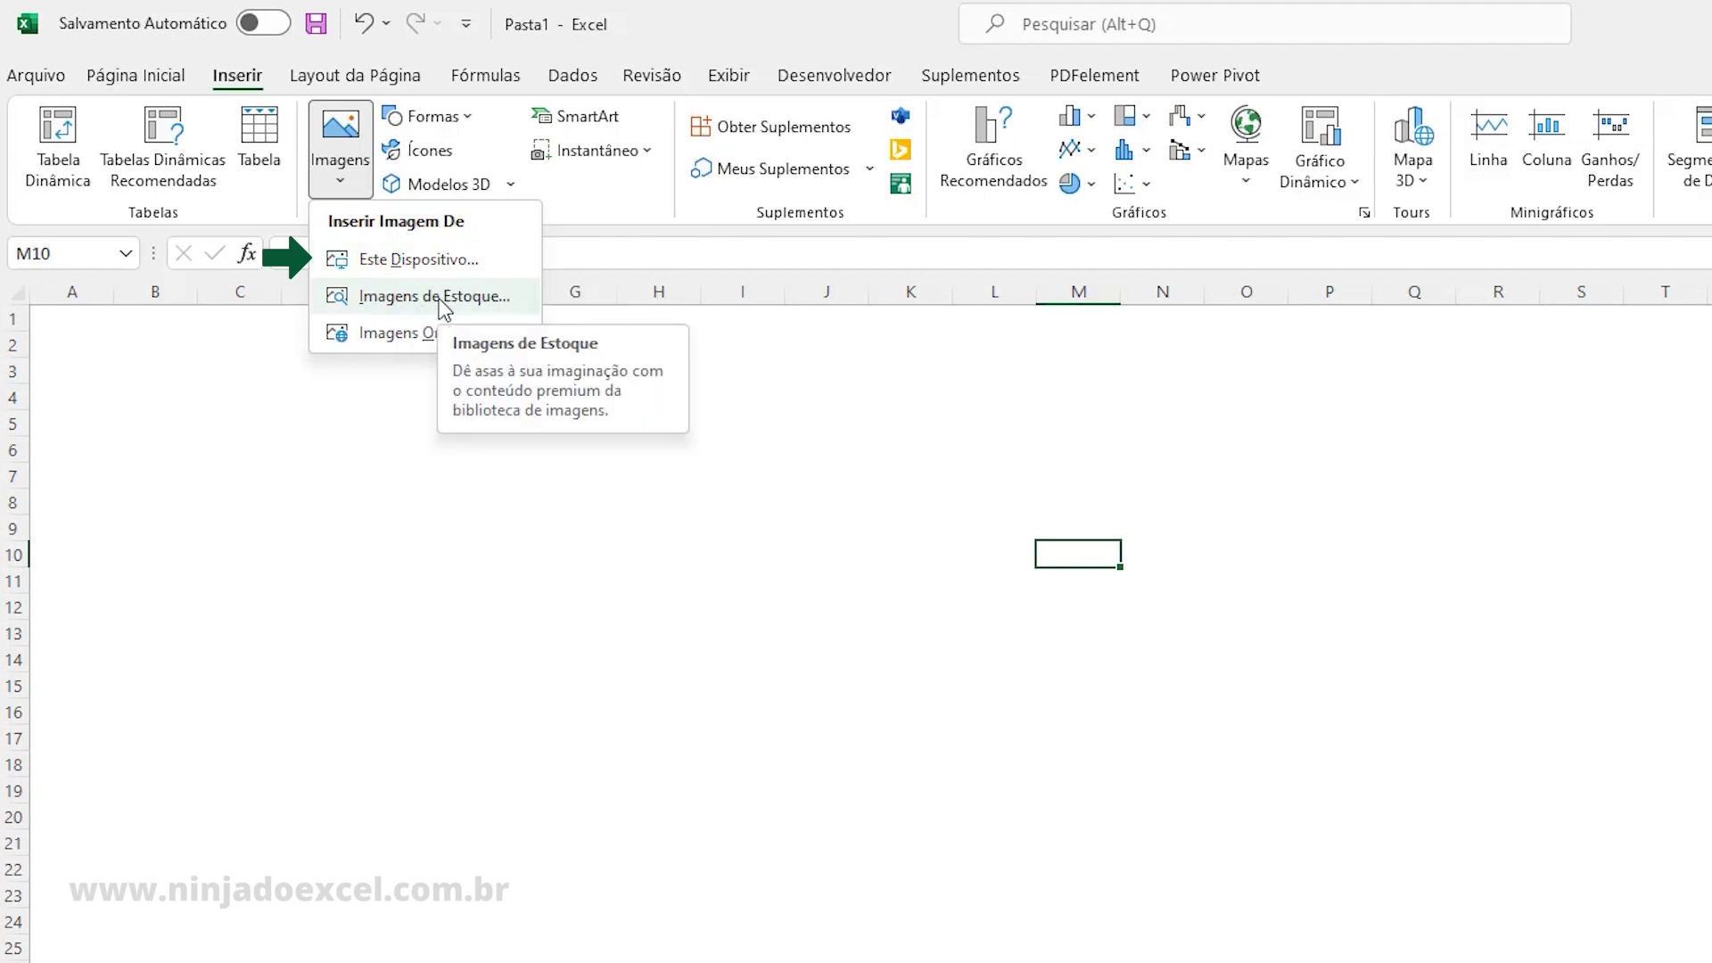
click(441, 301)
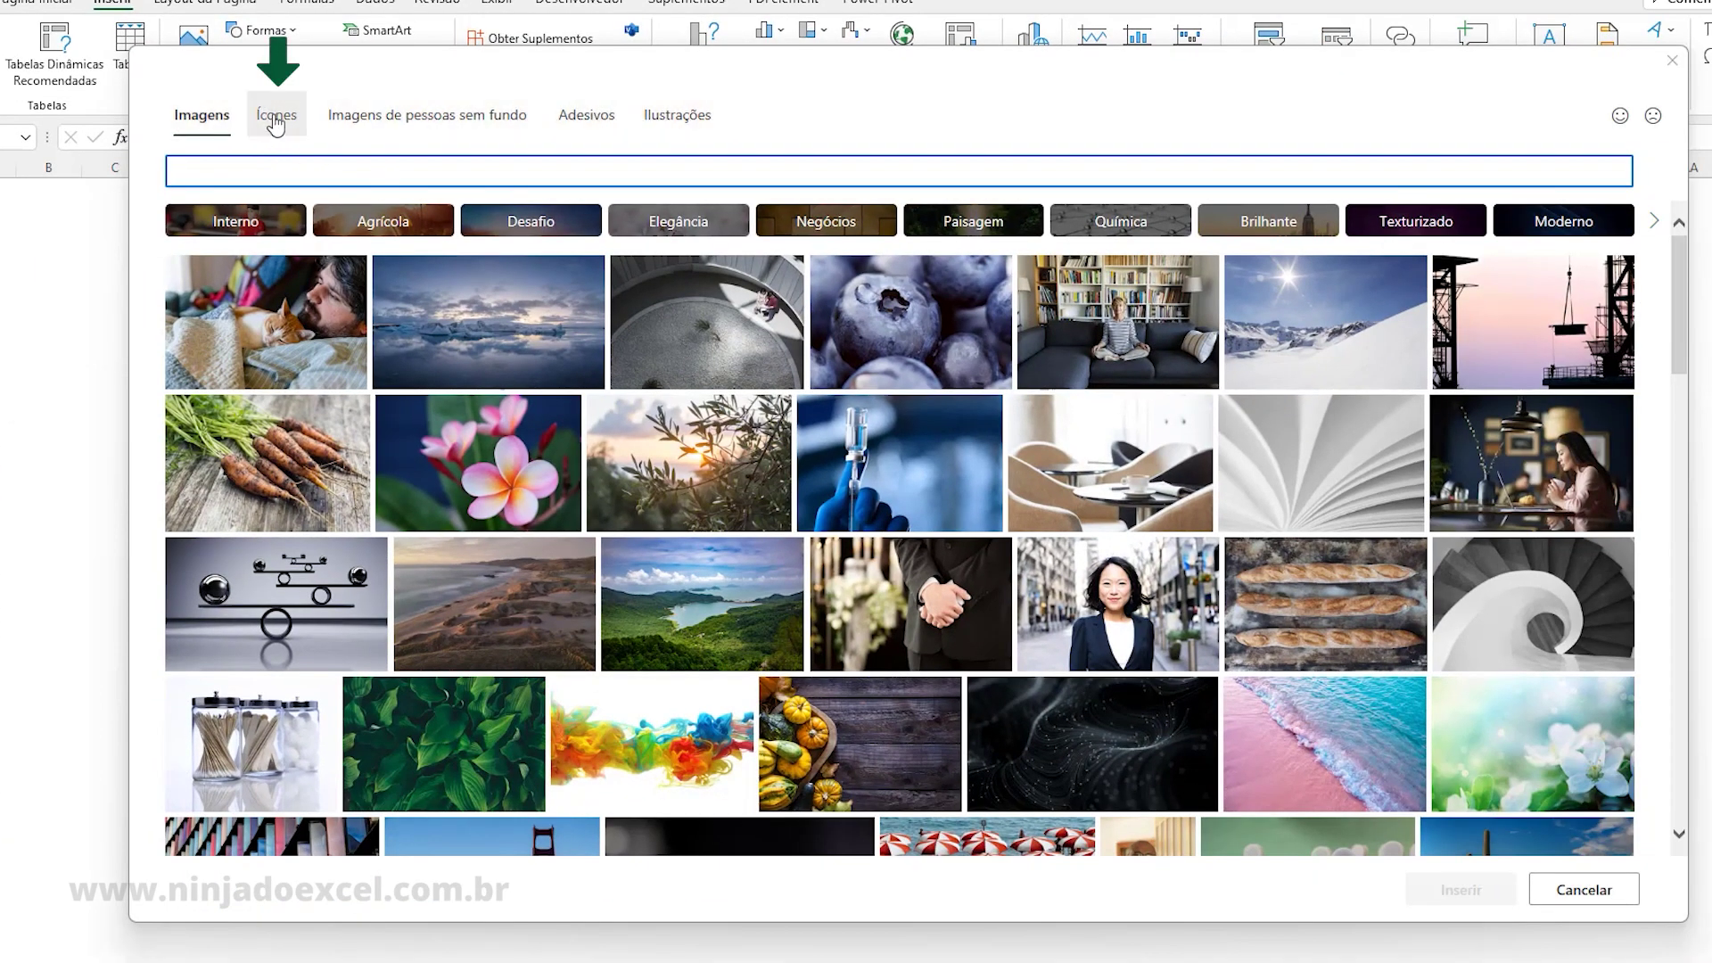
click(277, 123)
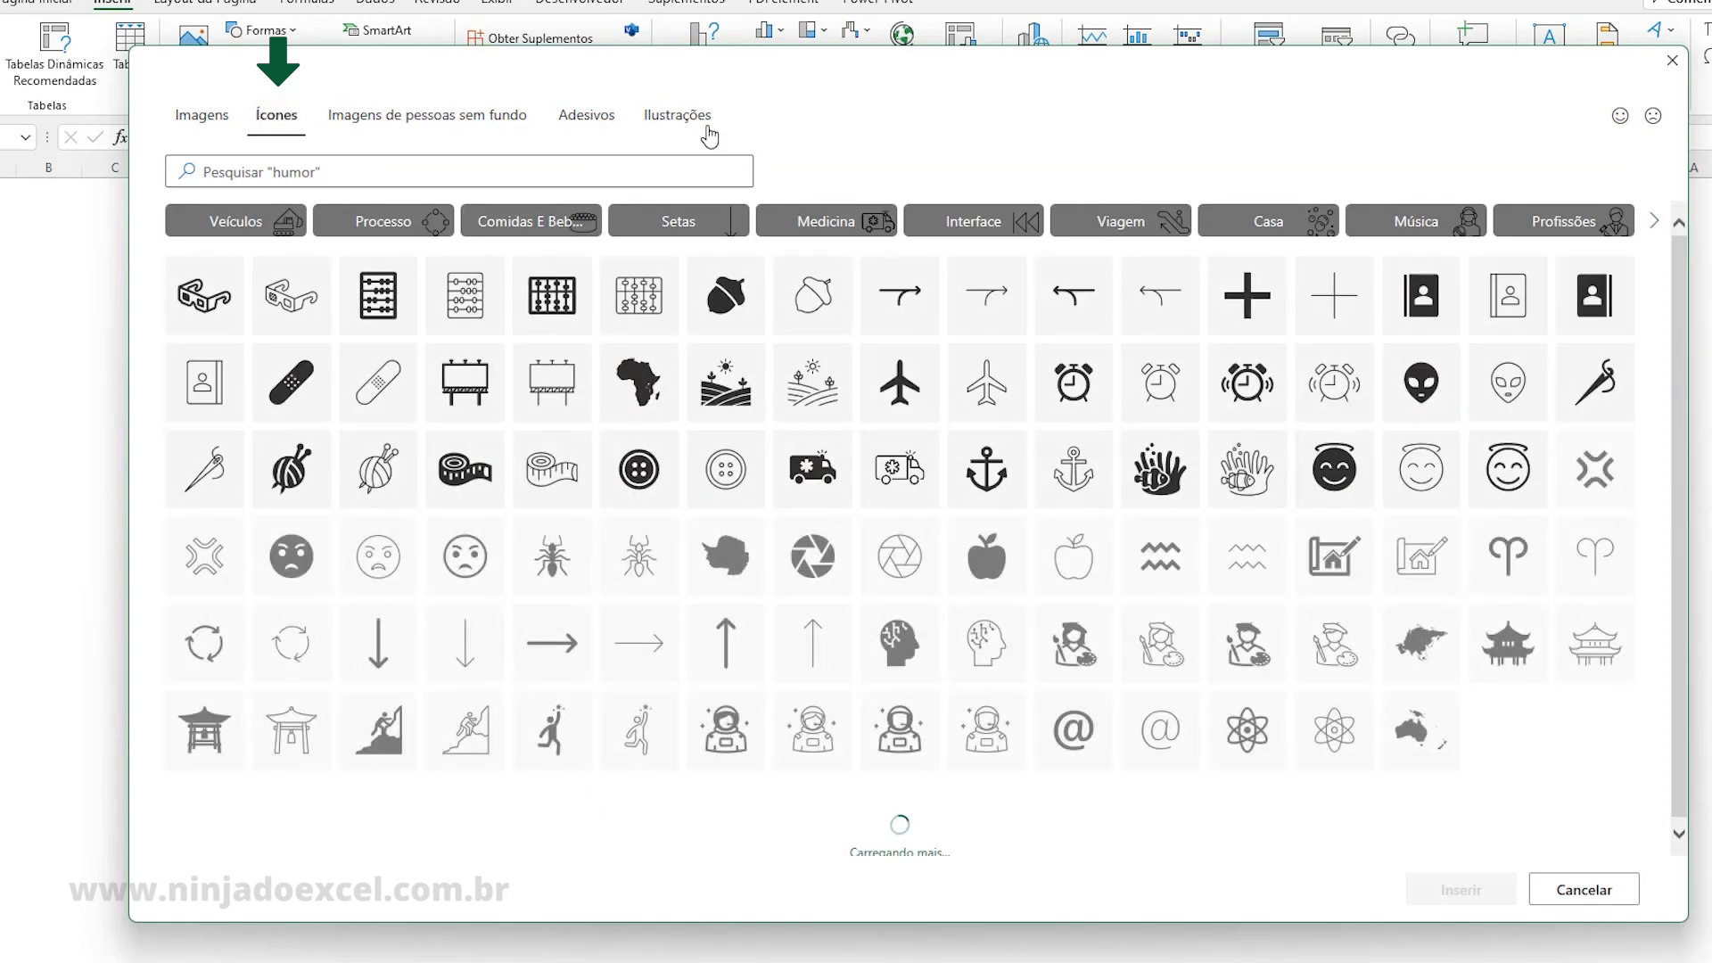
click(678, 125)
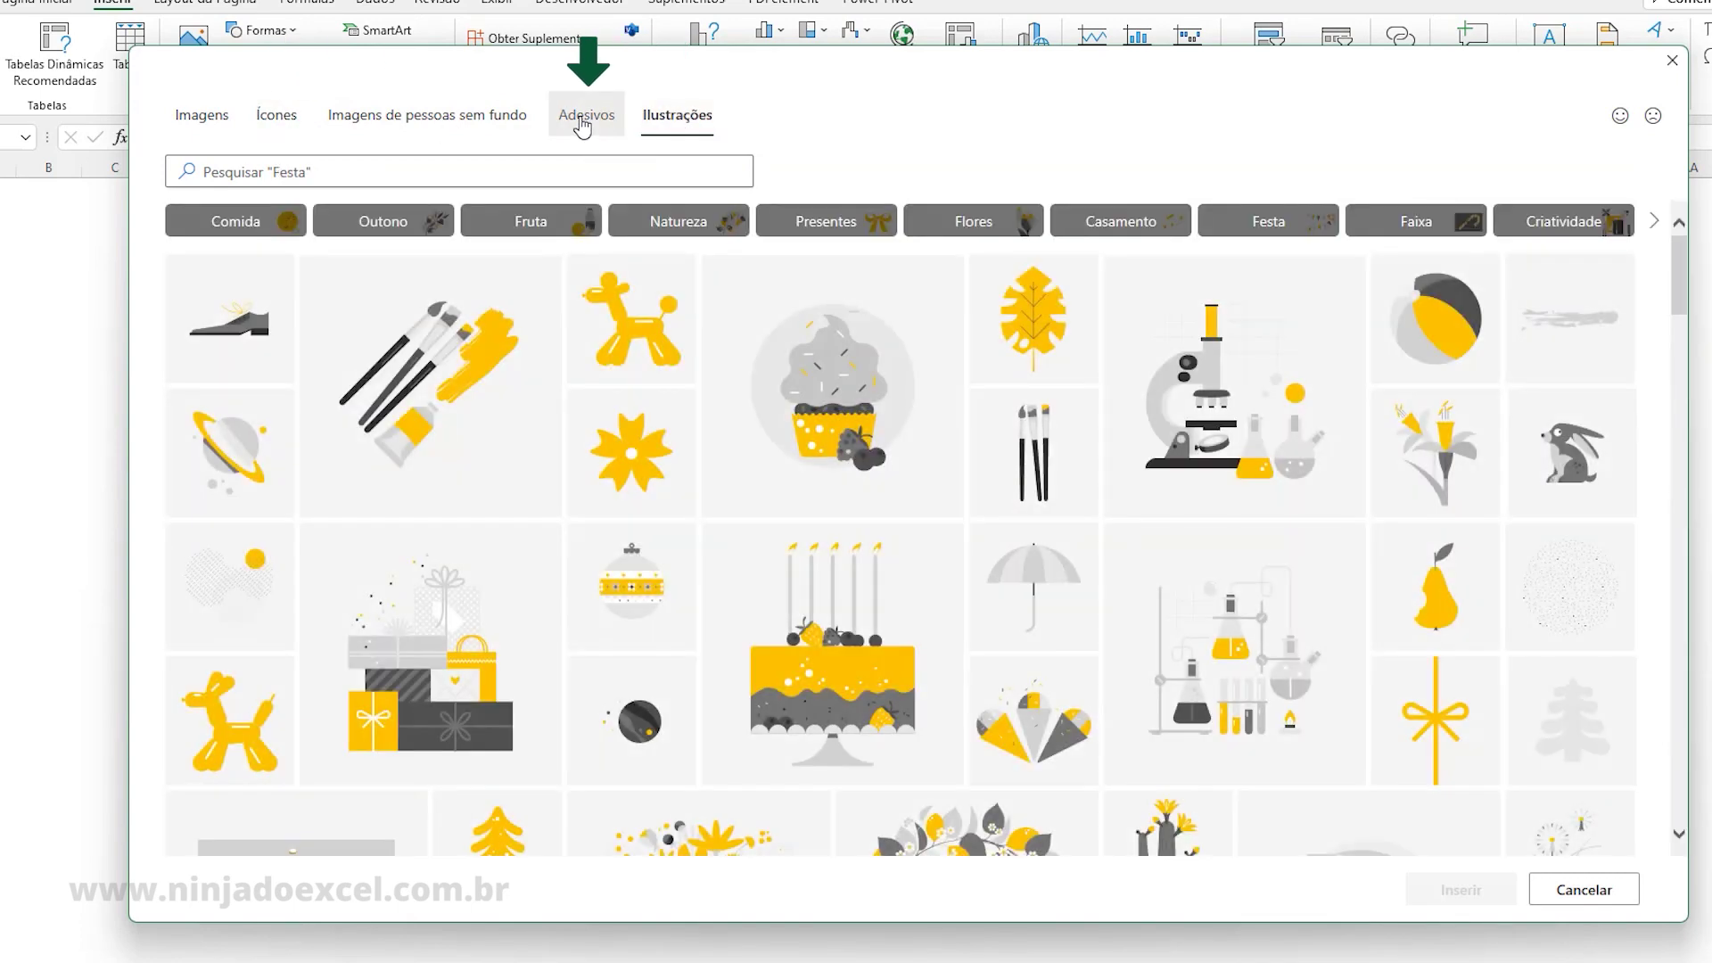
click(583, 125)
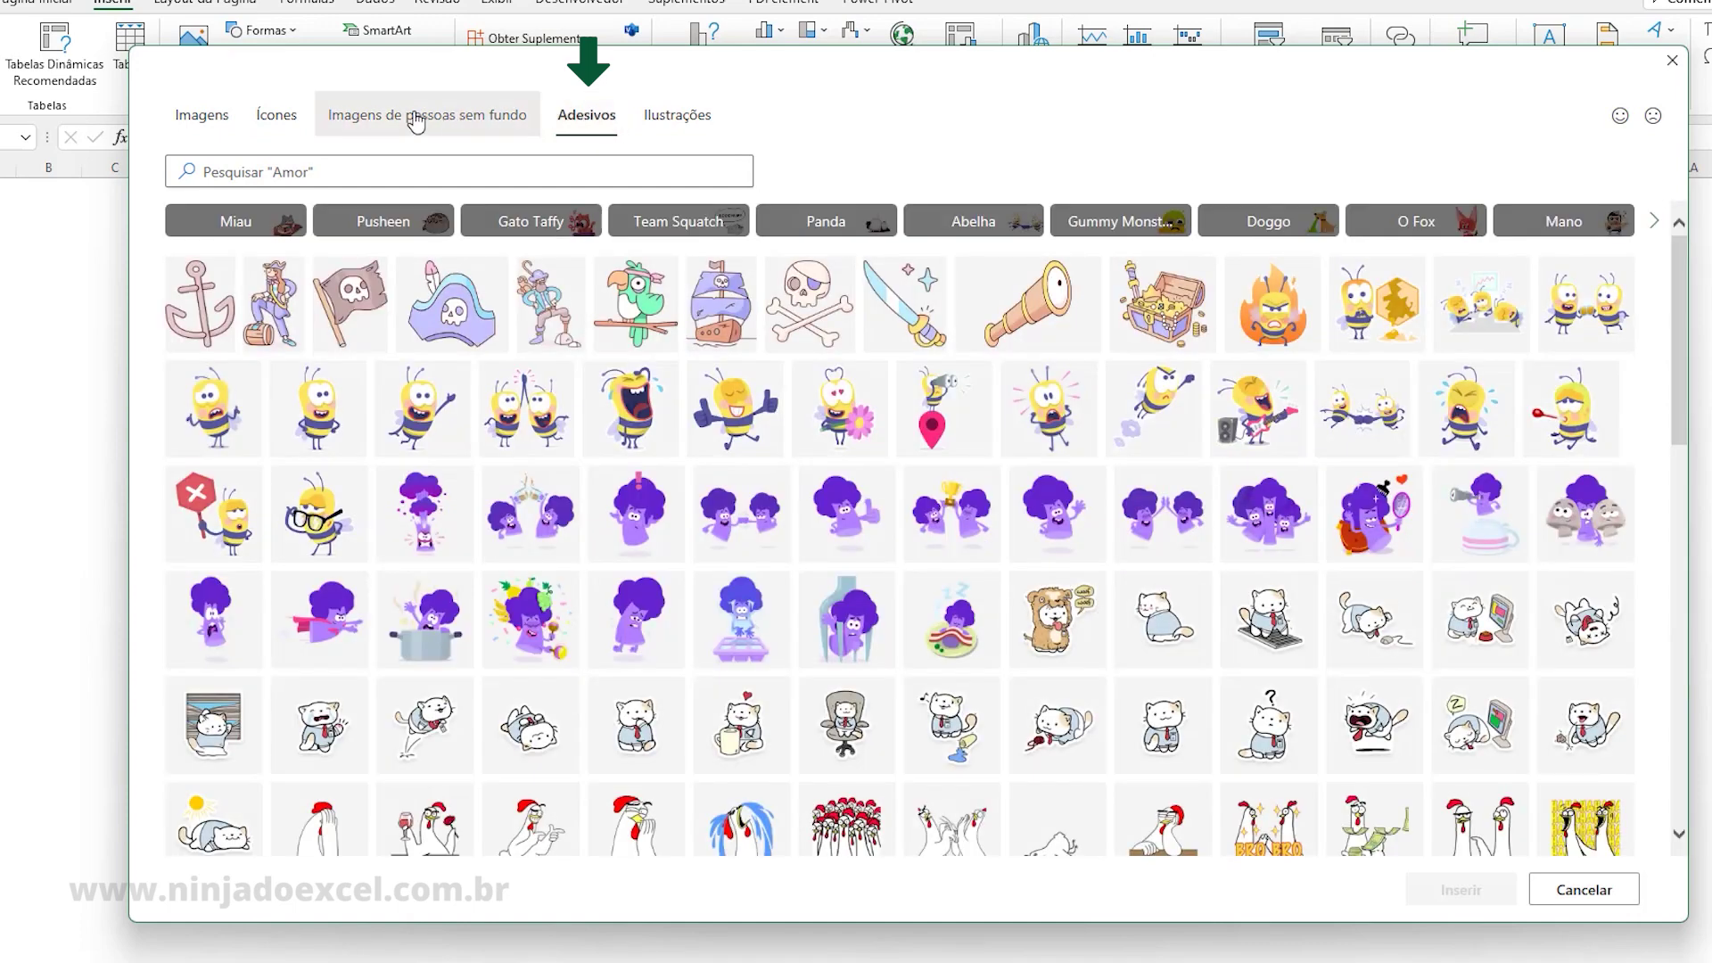
click(407, 122)
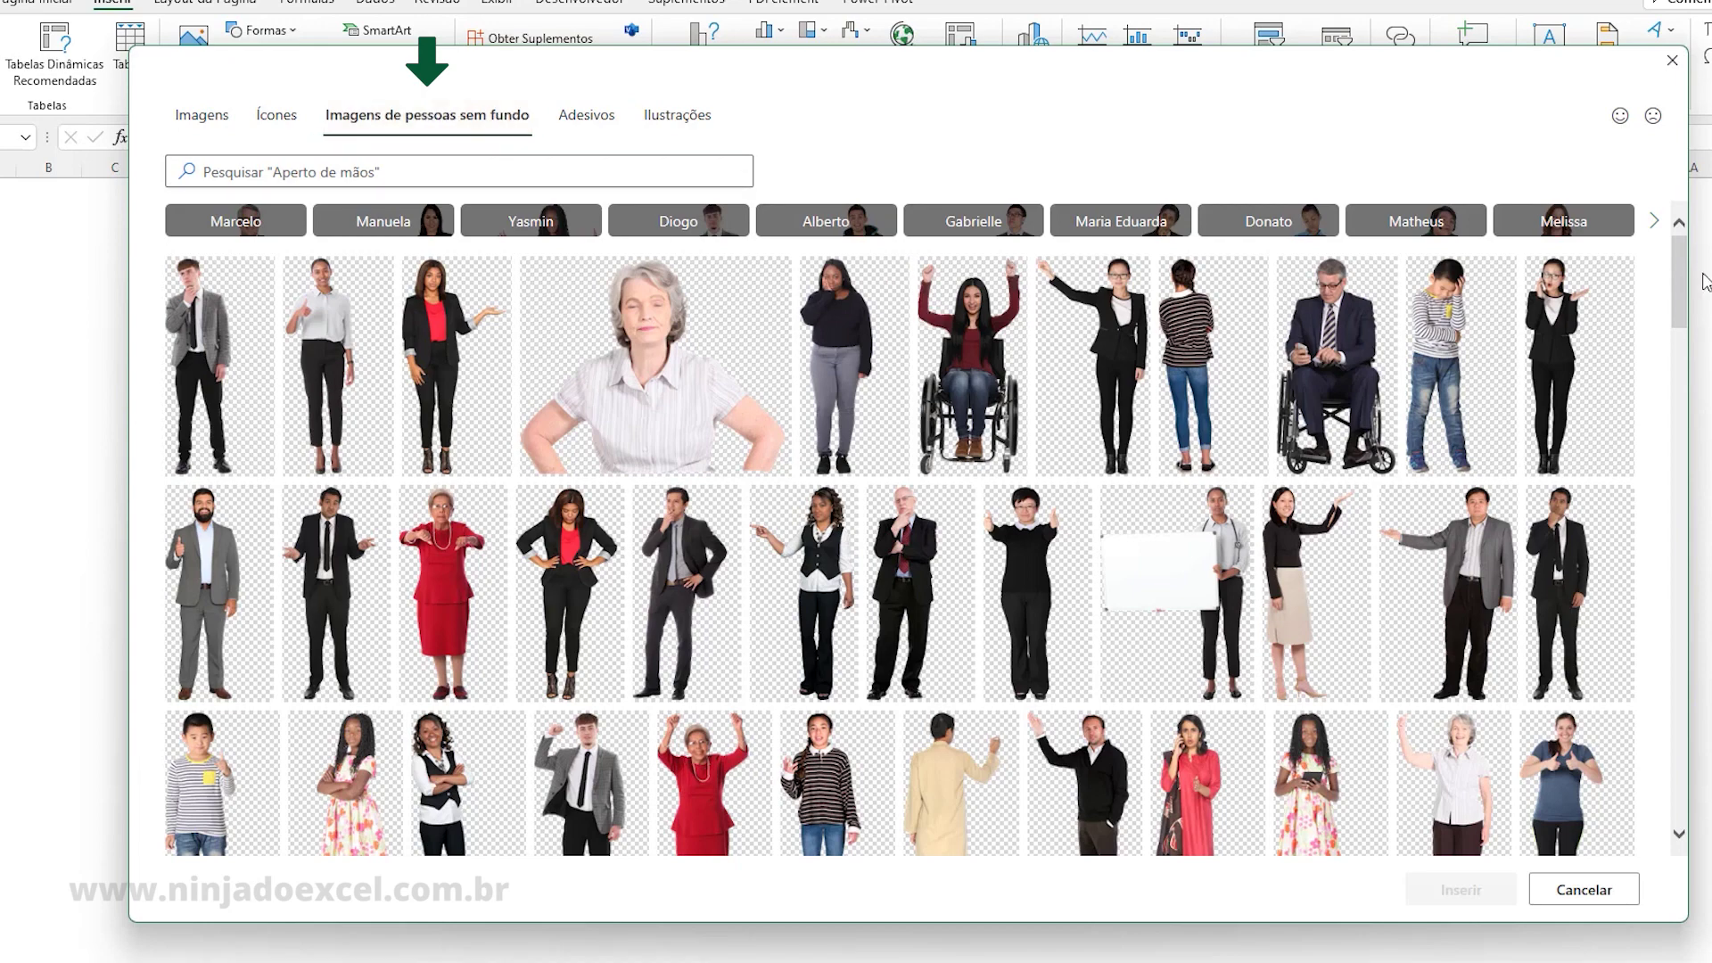
drag(1685, 272, 1673, 460)
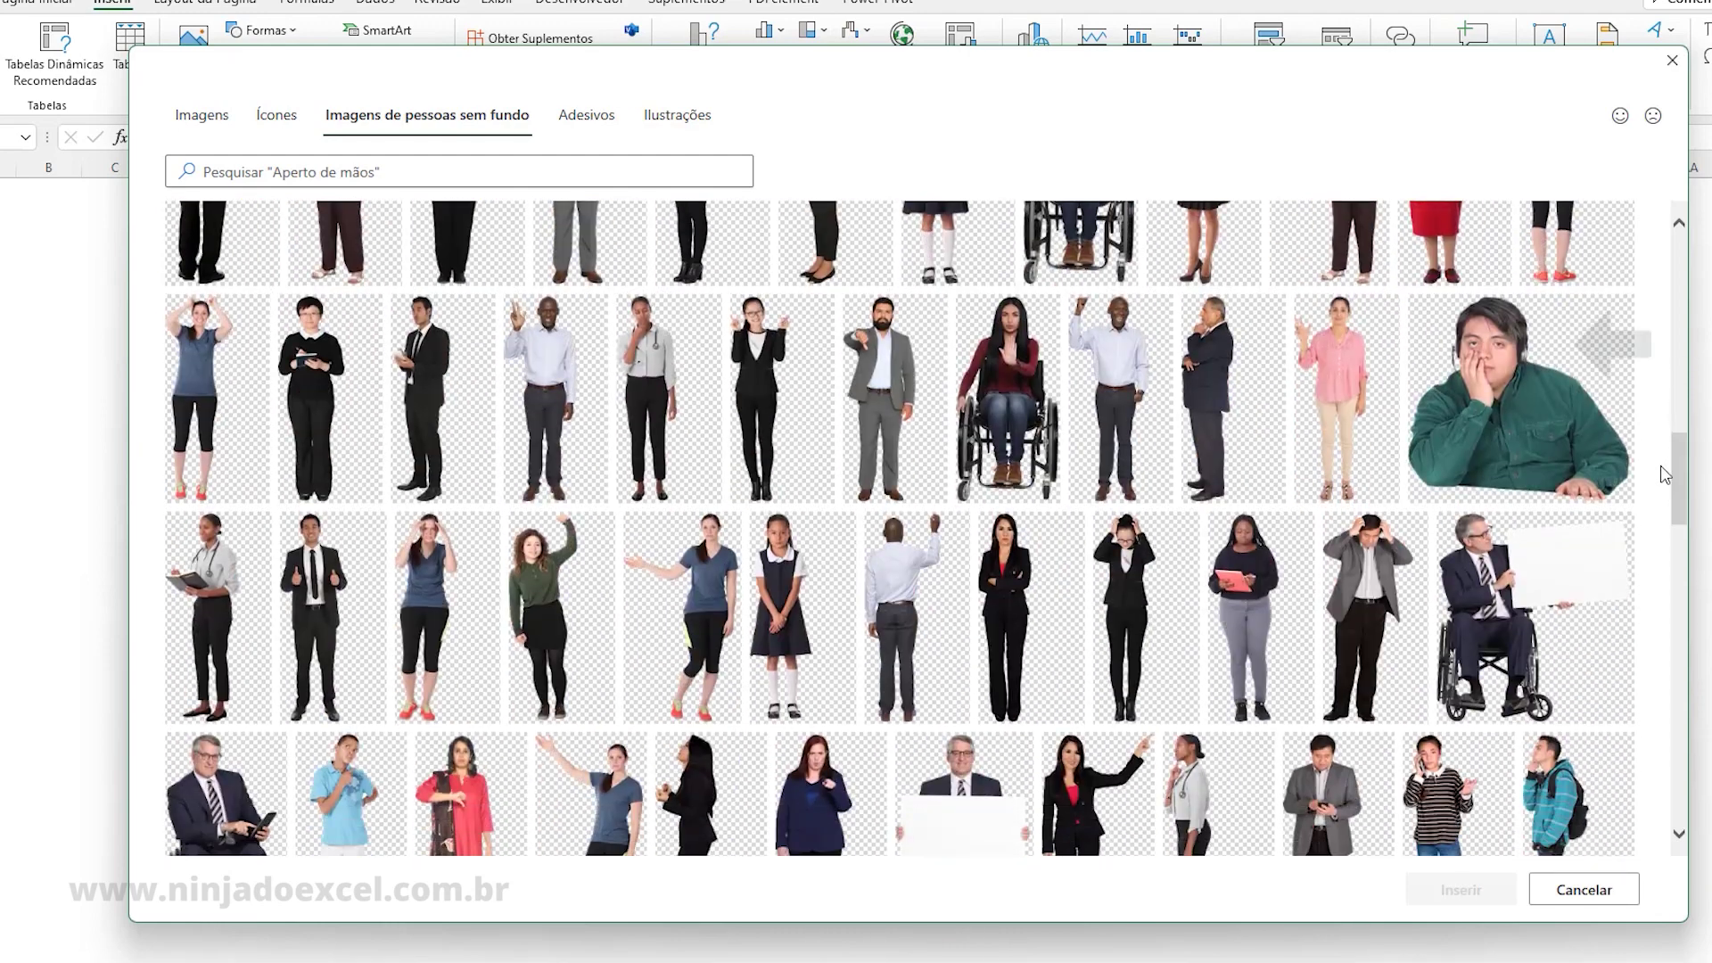
click(1510, 391)
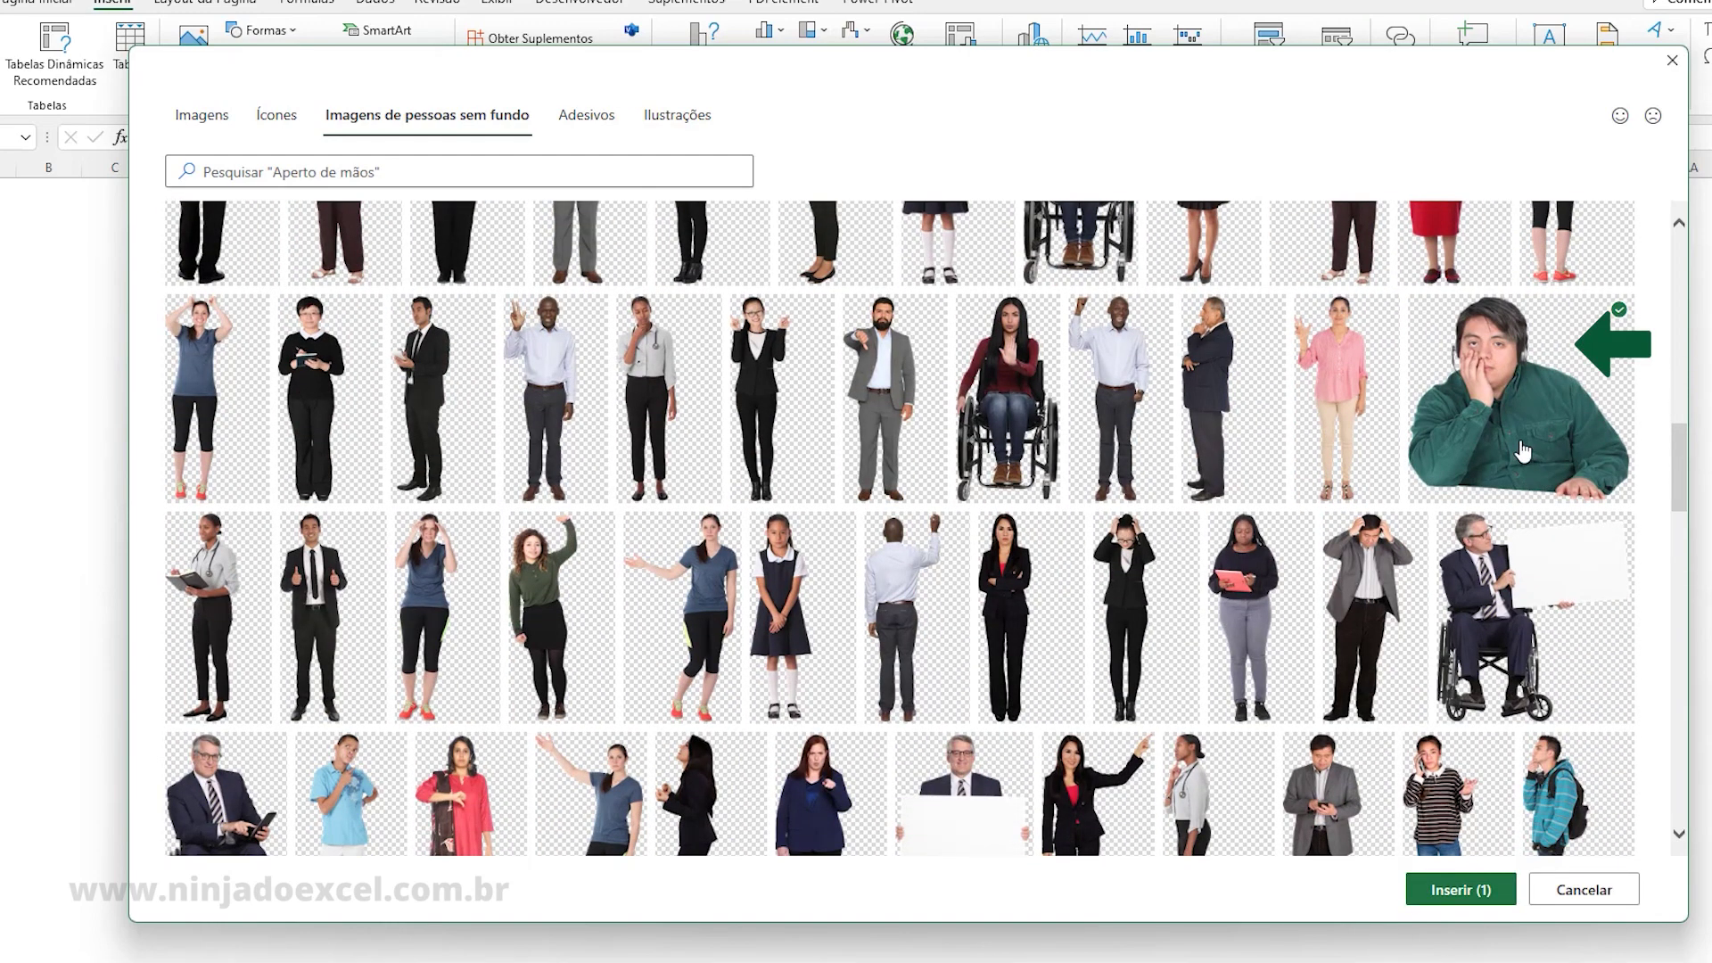
click(1449, 892)
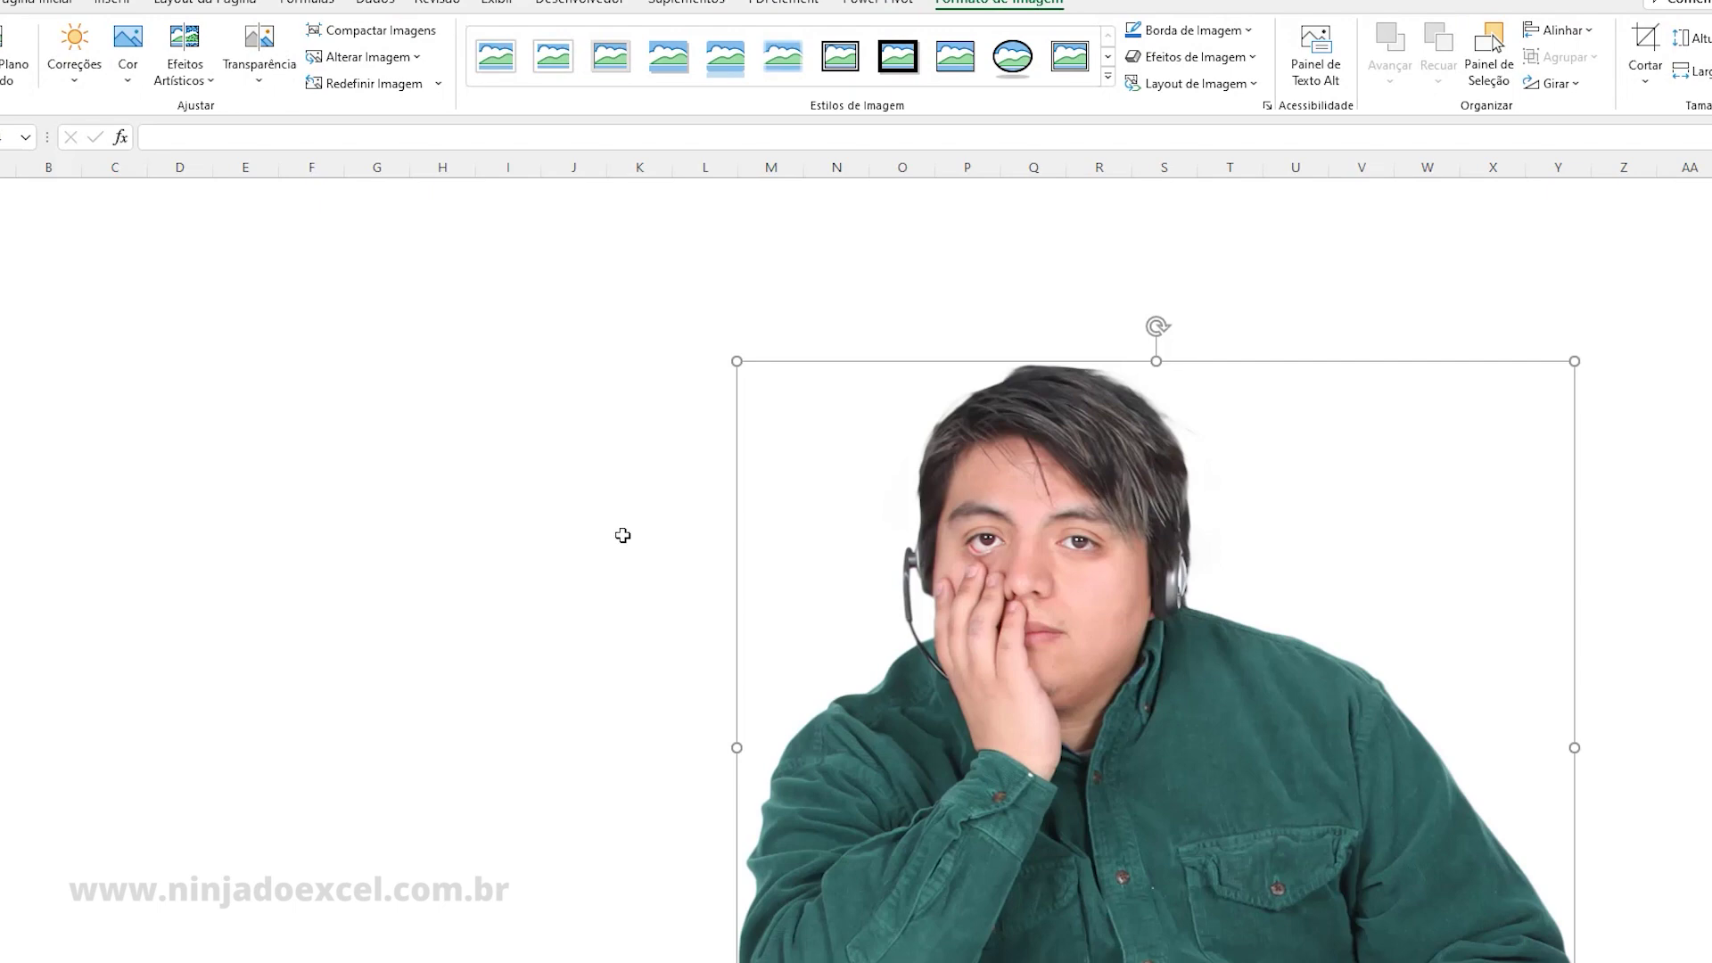
Corner-shrink the green-shirt photo and move it to the top-left, spanning about rows 3–20.
drag(1024, 496, 671, 392)
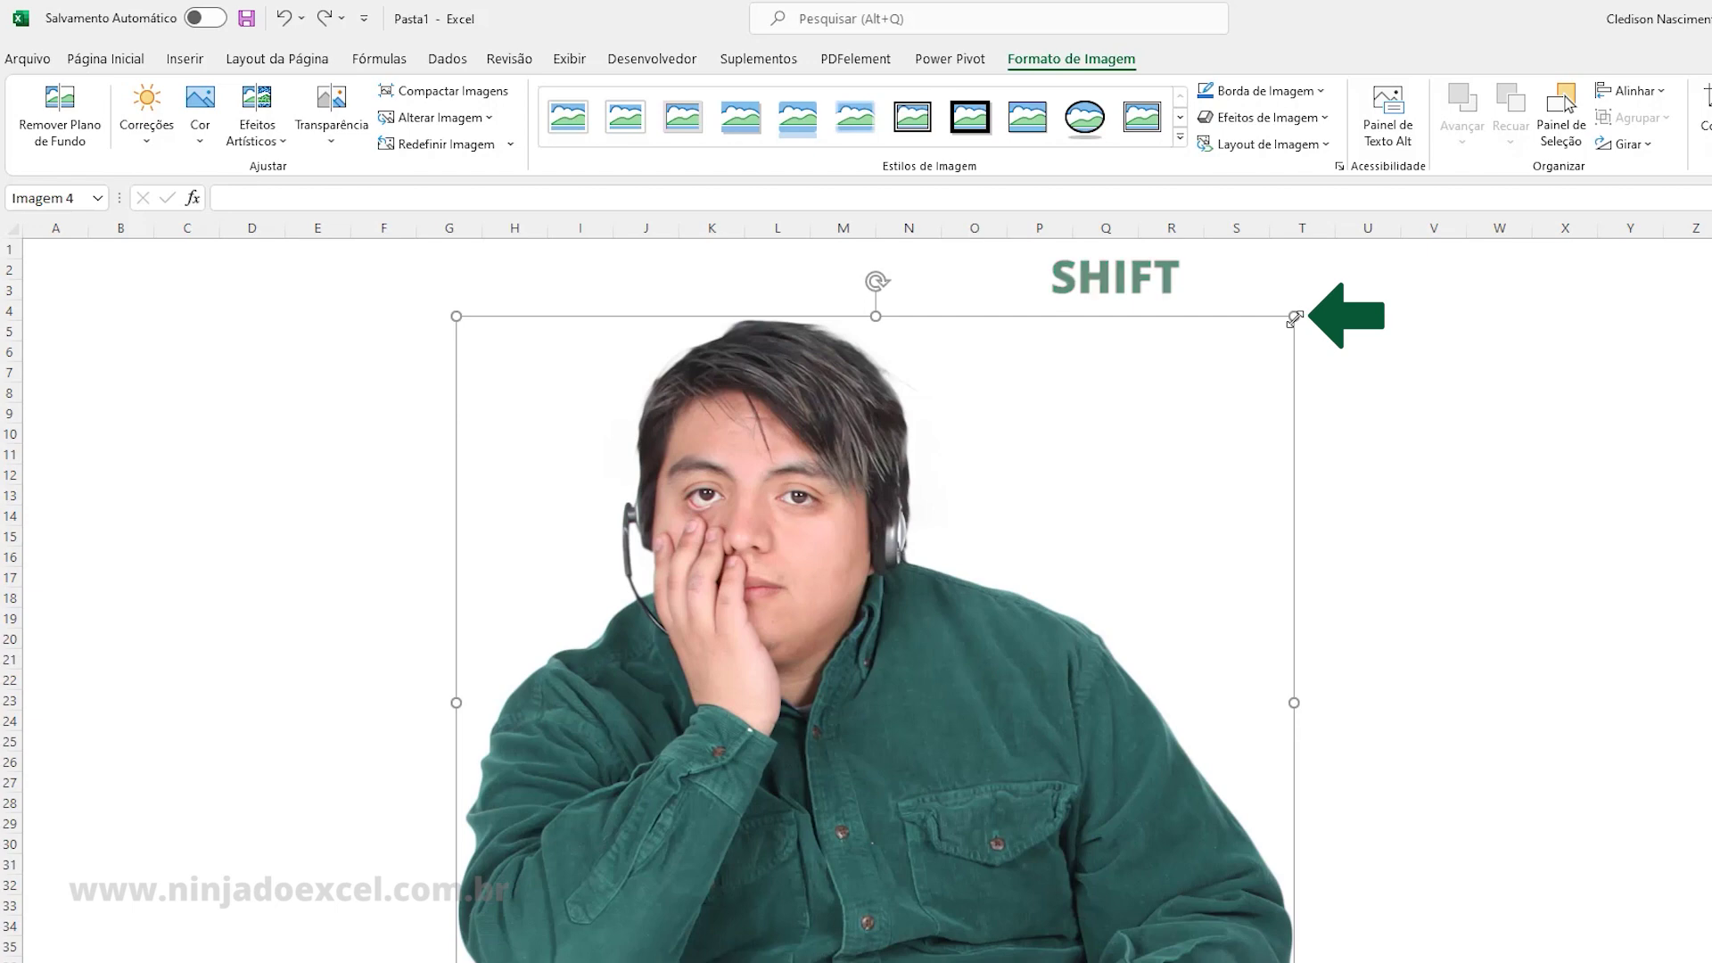
mouse_move(1295, 319)
mouse_down()
mouse_move(827, 714)
mouse_move(843, 705)
mouse_up()
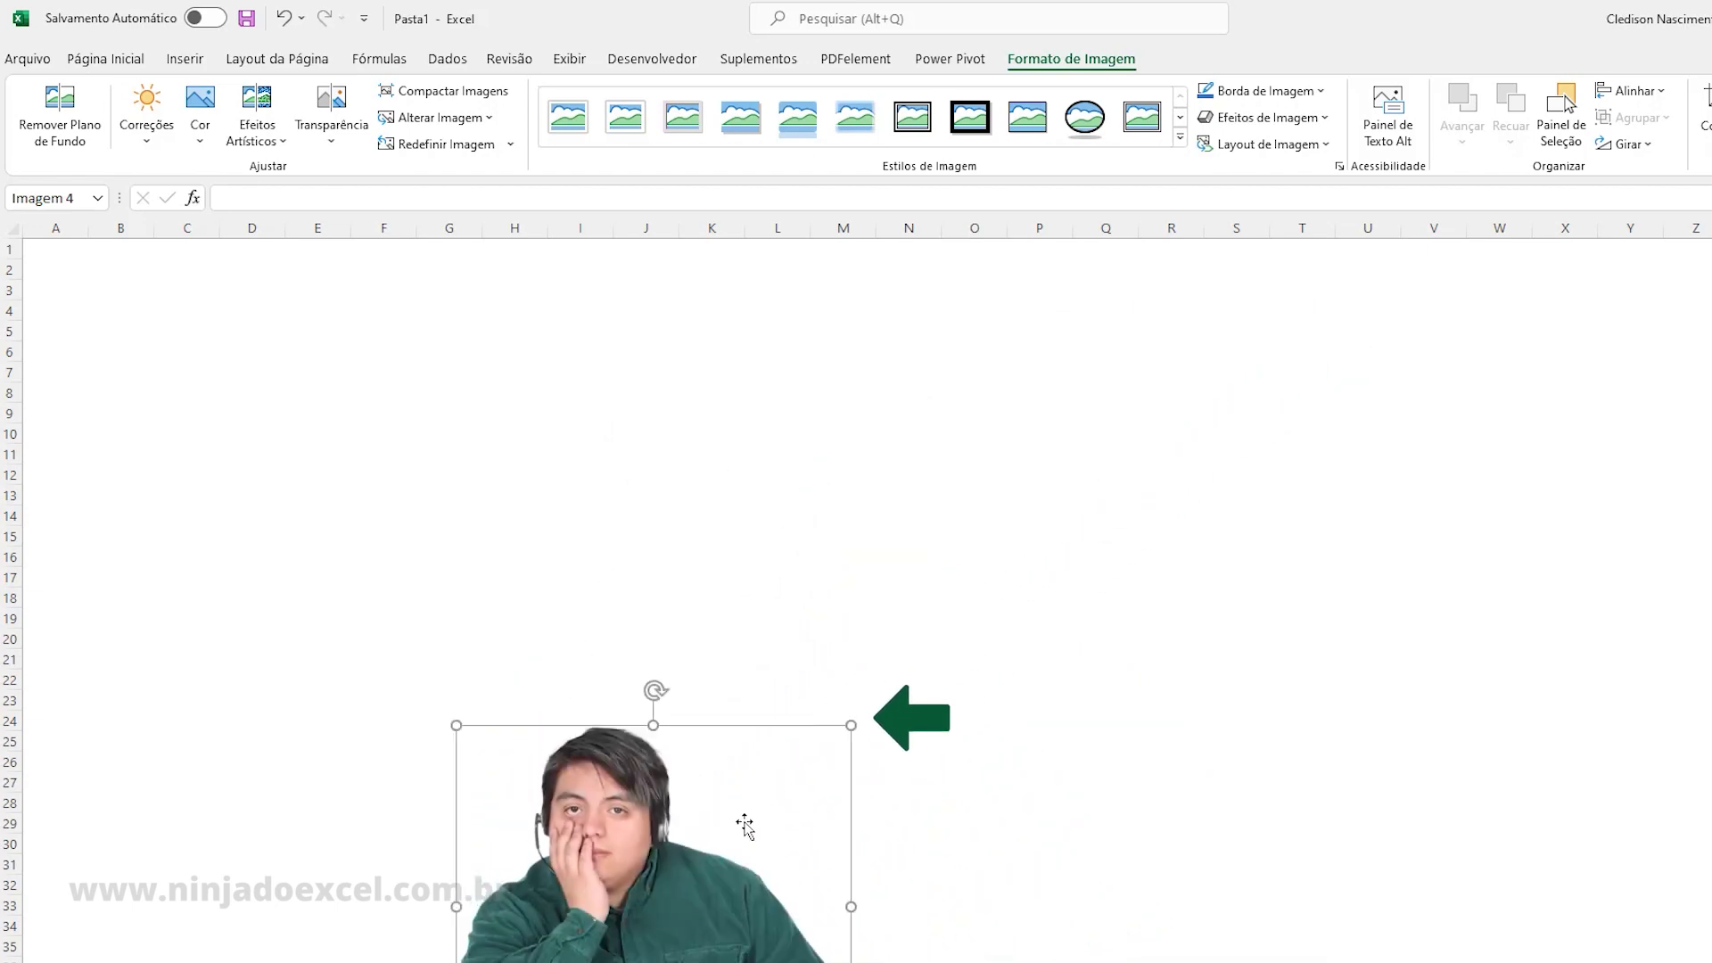
drag(746, 822, 650, 507)
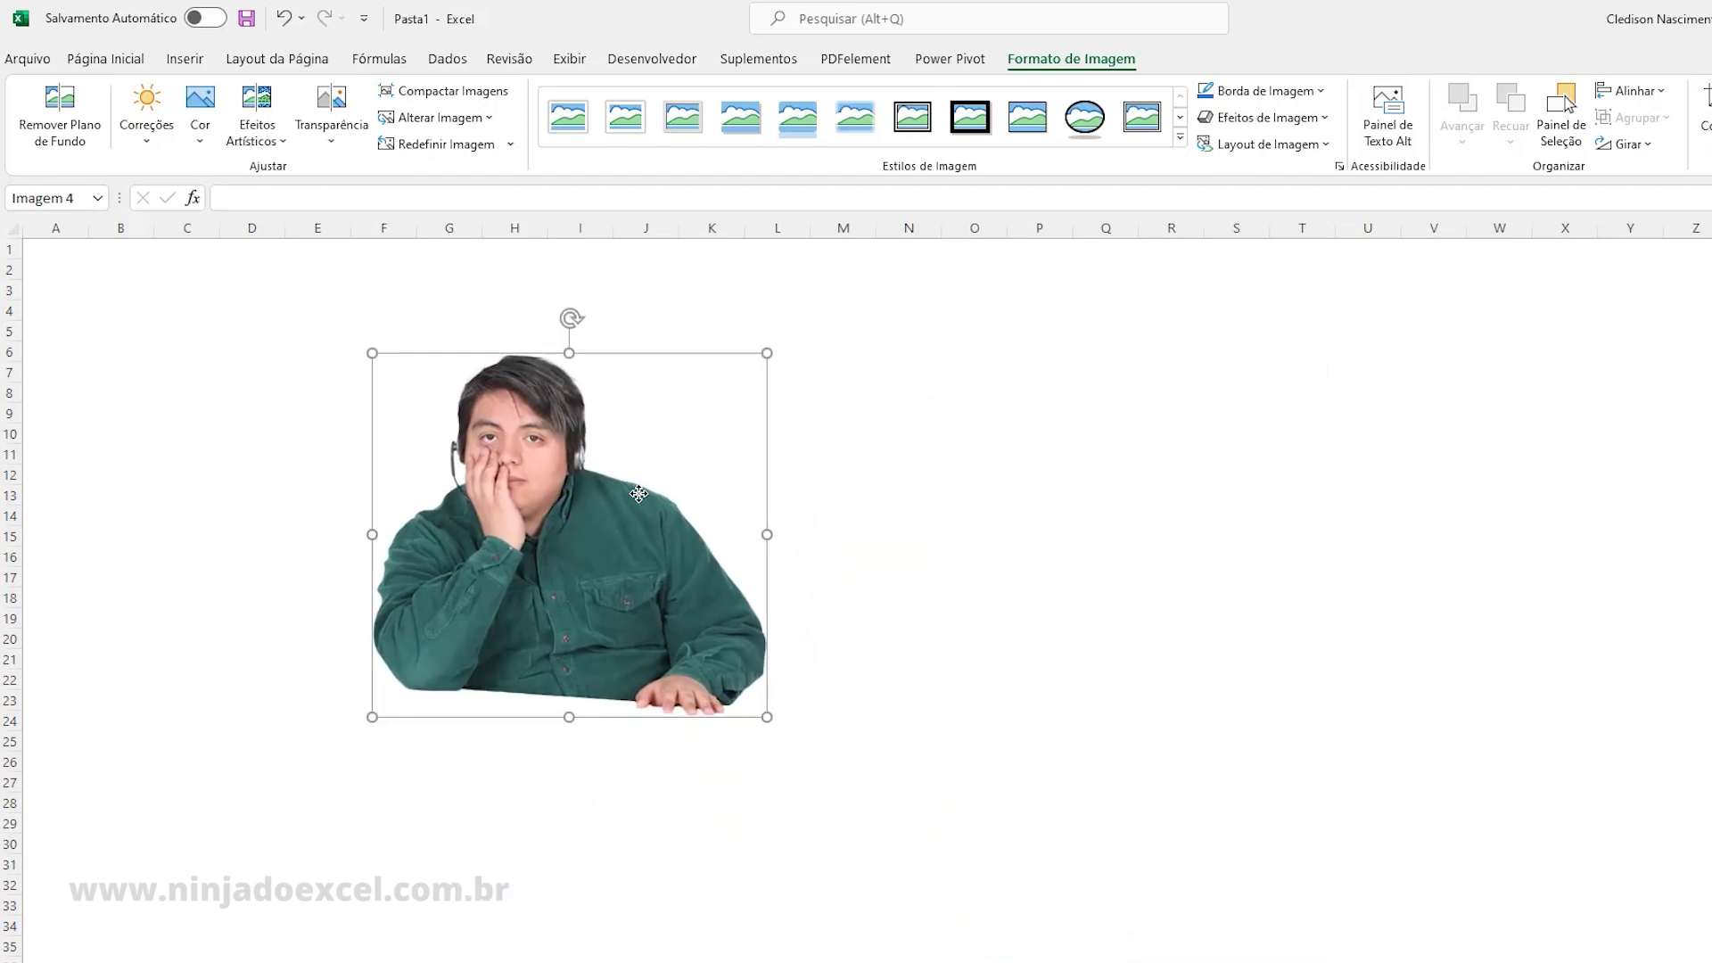
drag(678, 568, 498, 481)
click(763, 495)
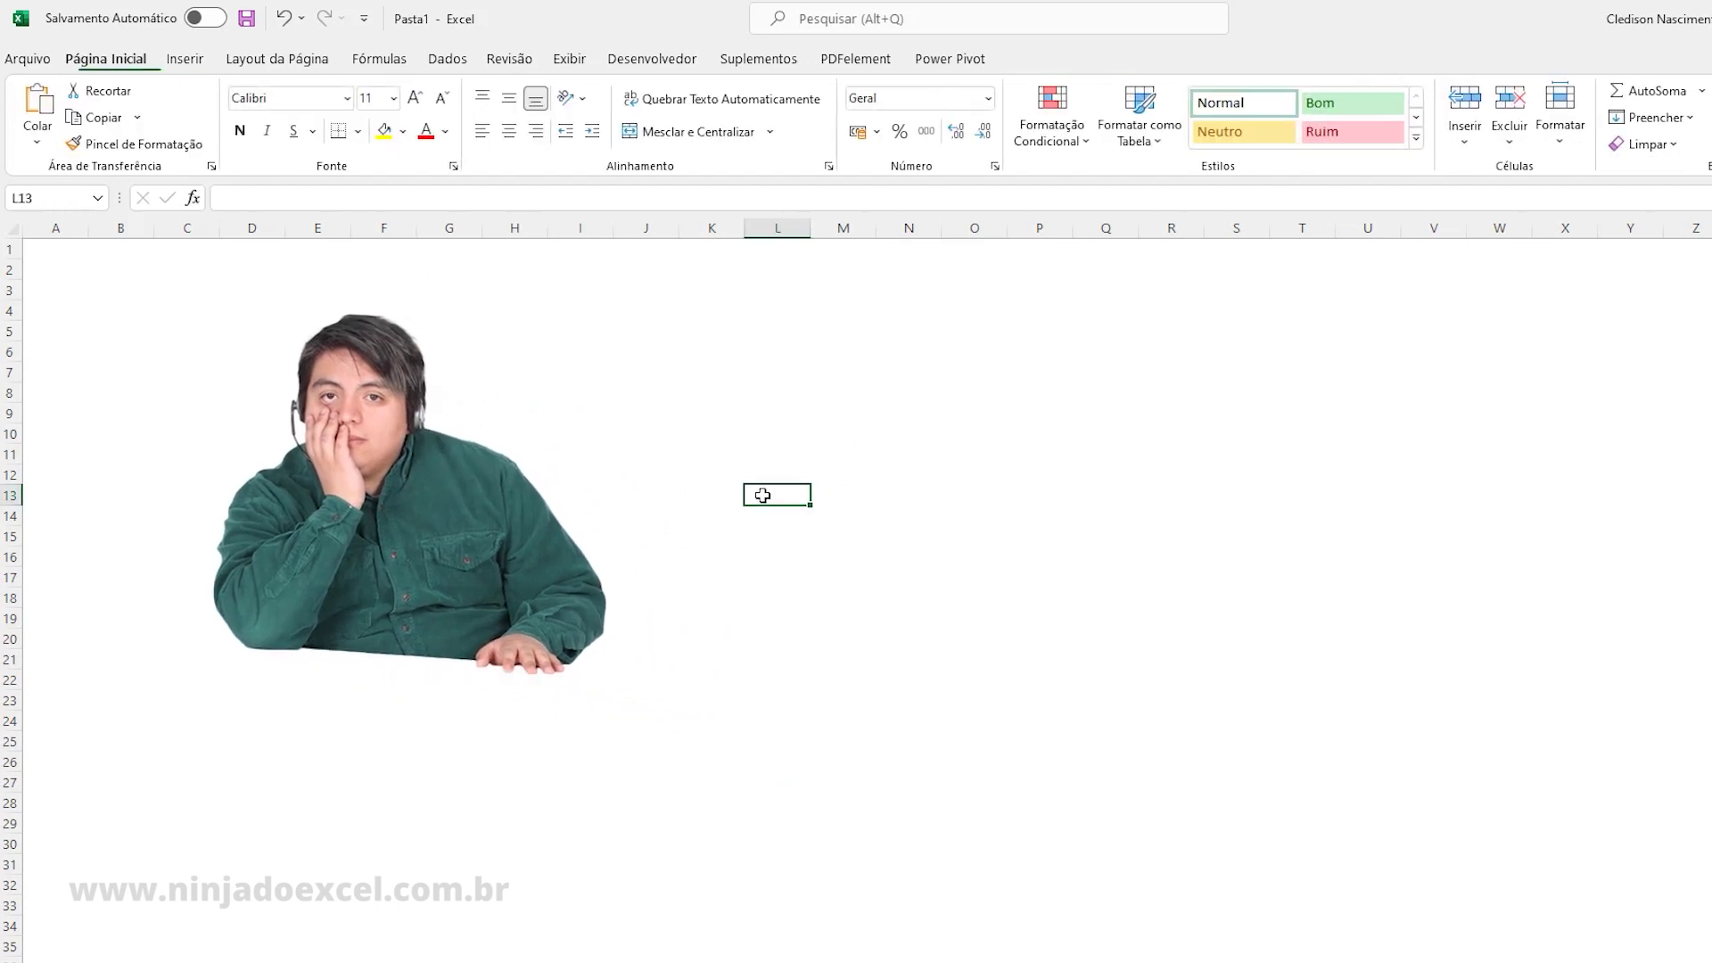
key(ctrl+Up)
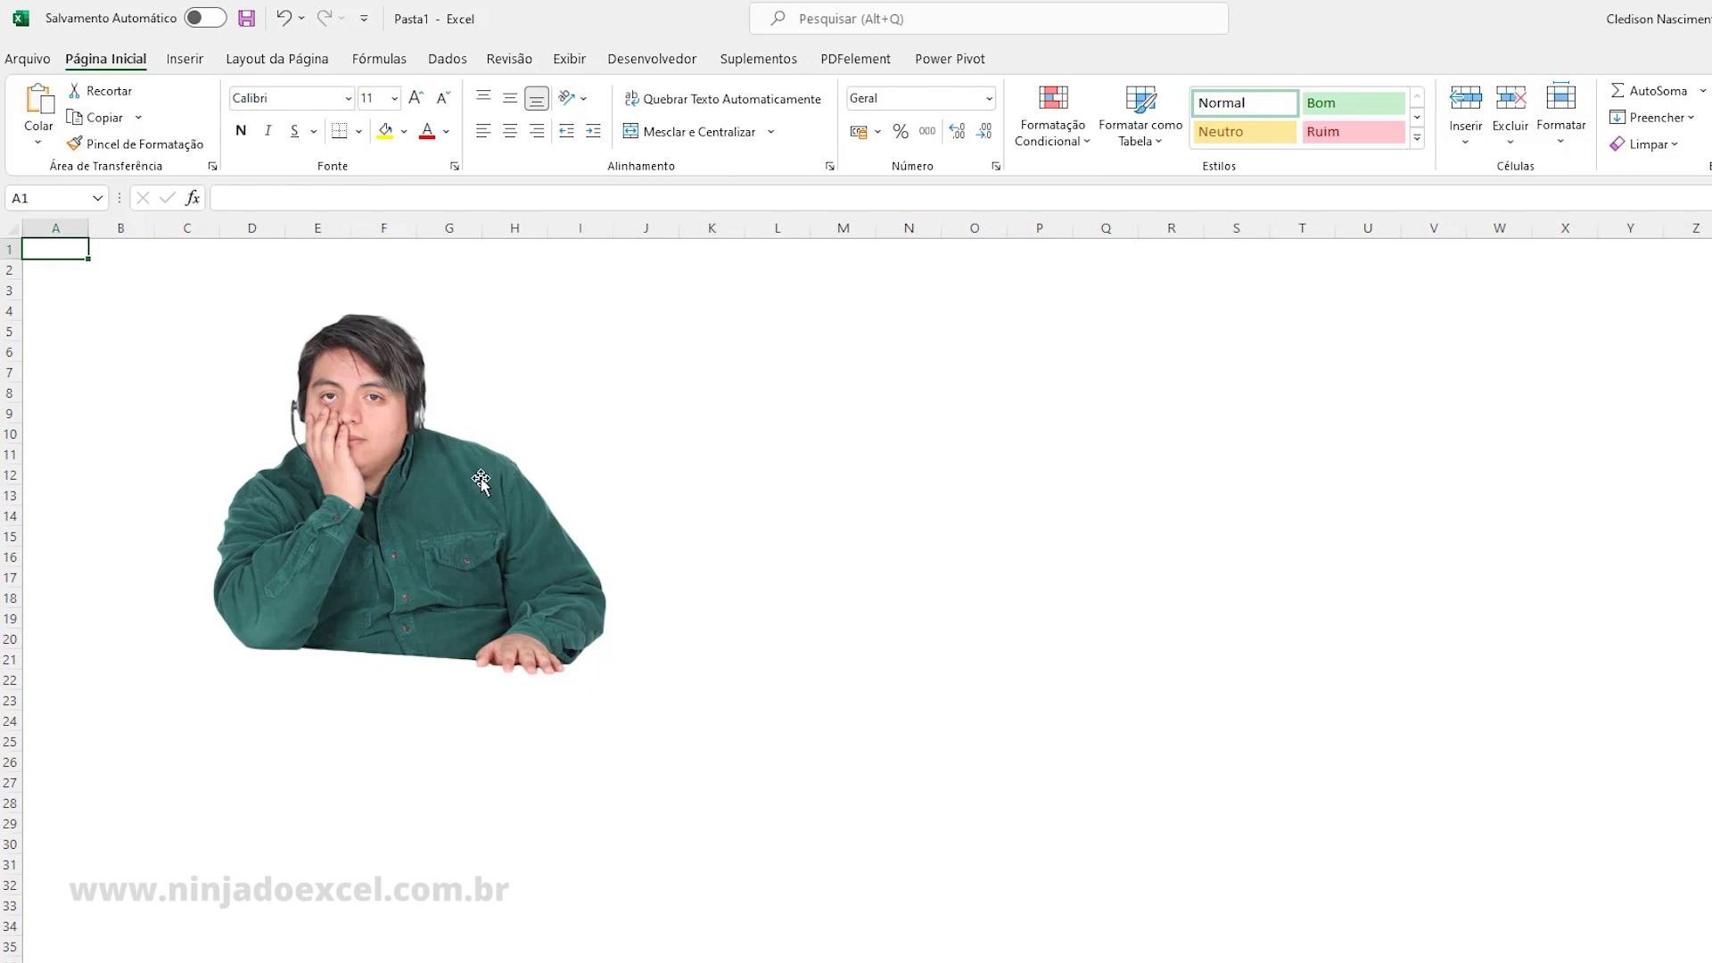
drag(398, 489, 258, 459)
click(652, 509)
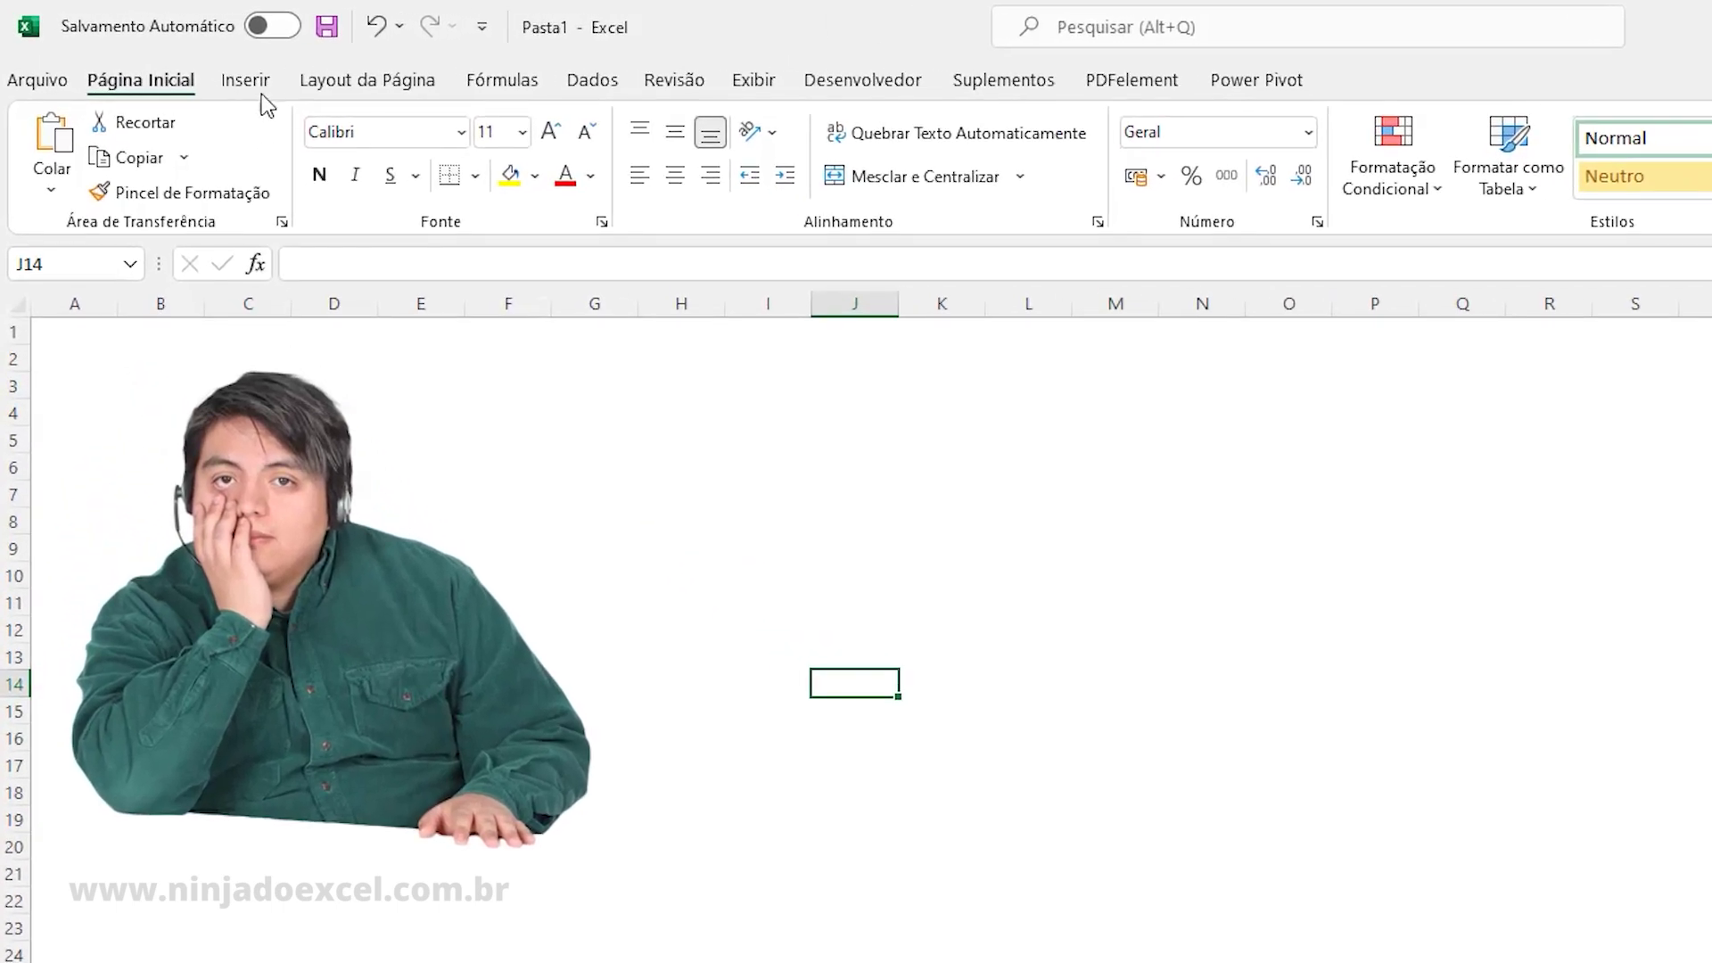
Insert the group-of-friends and businessman photos together from the Downloads folder via Este Dispositivo.
click(262, 89)
click(351, 192)
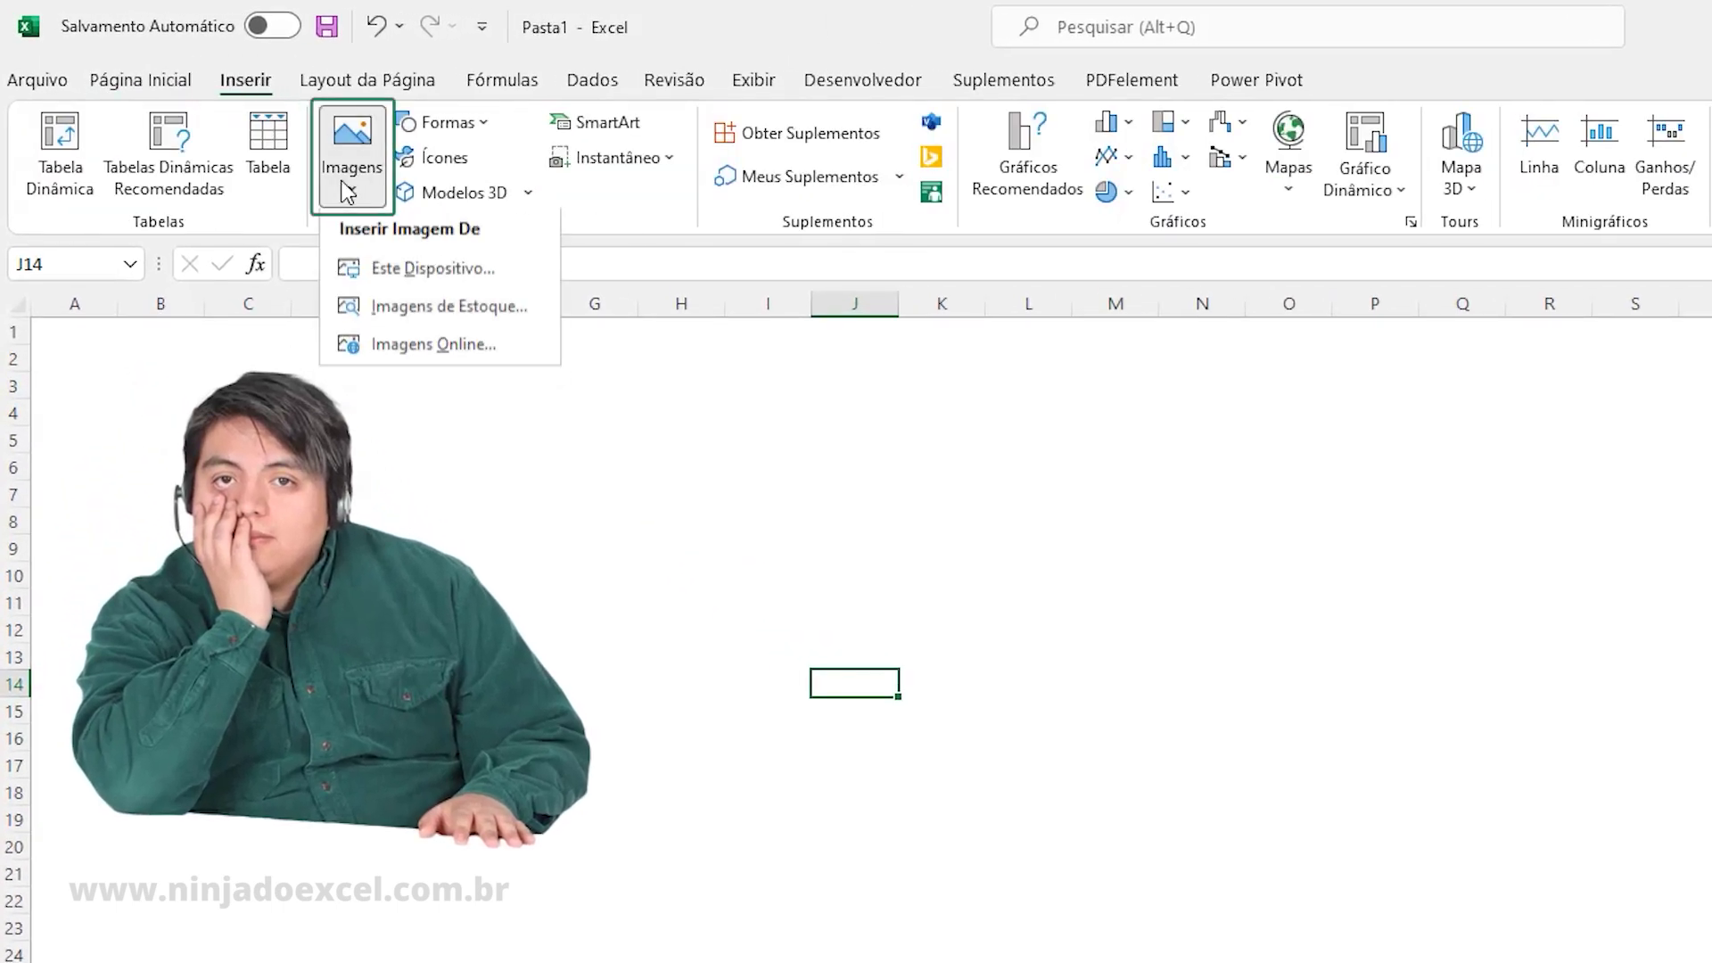
click(415, 283)
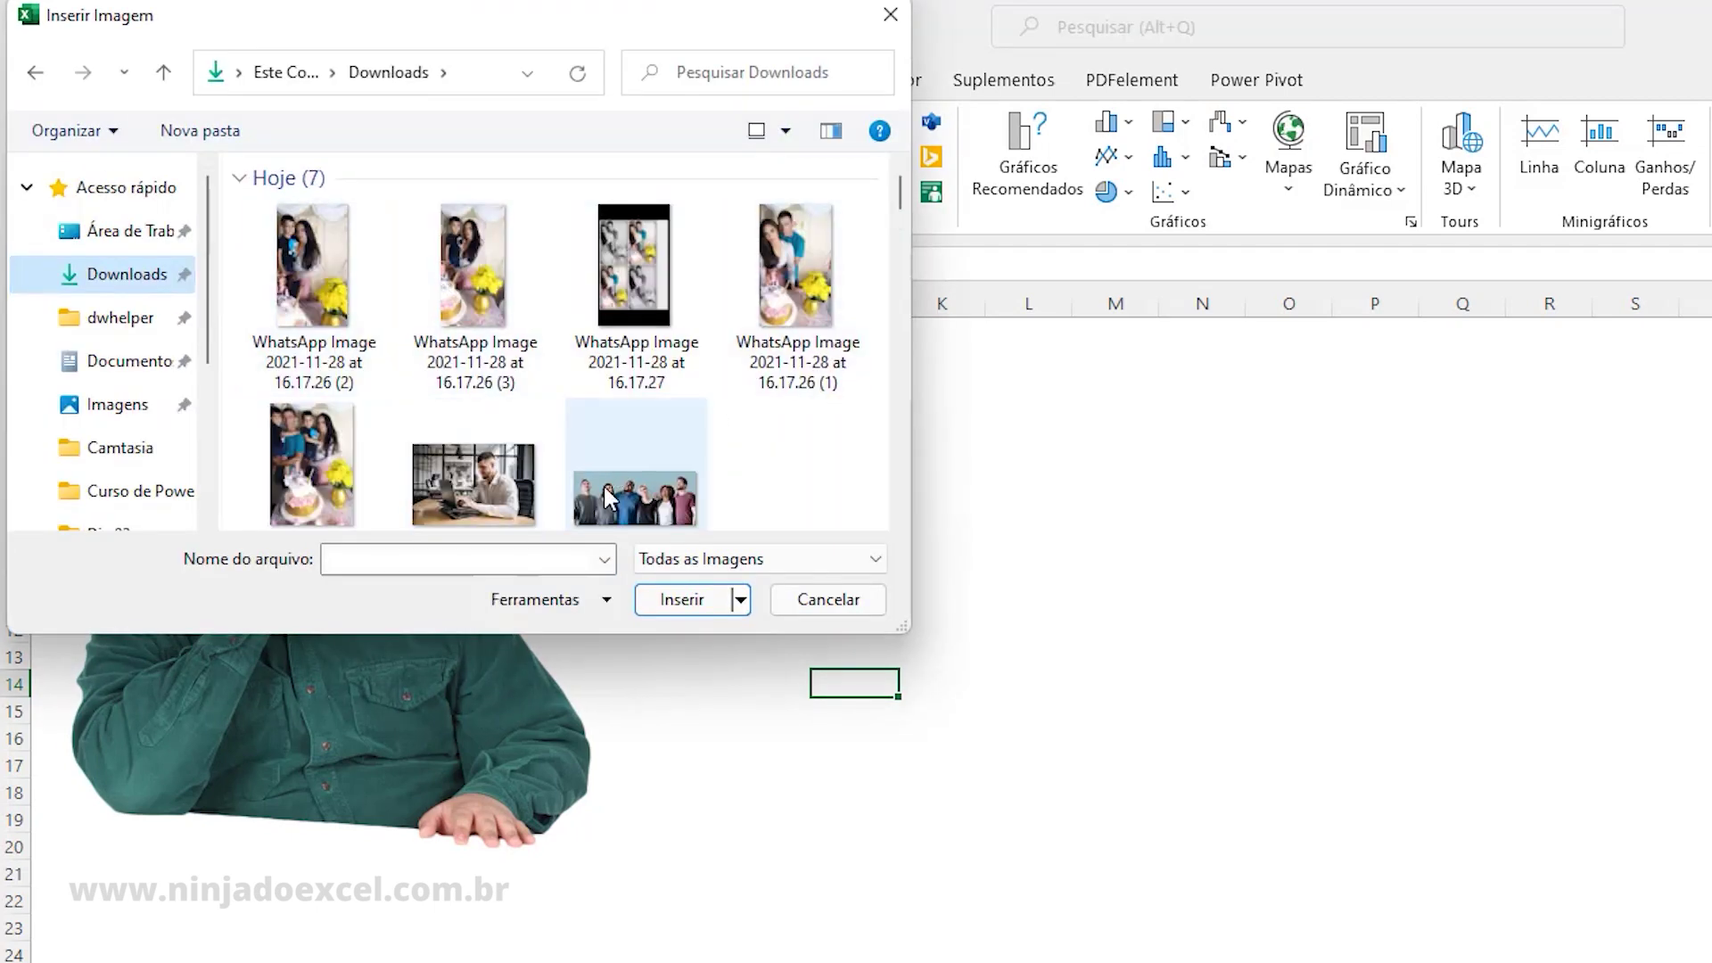
click(612, 483)
ctrl+click(446, 451)
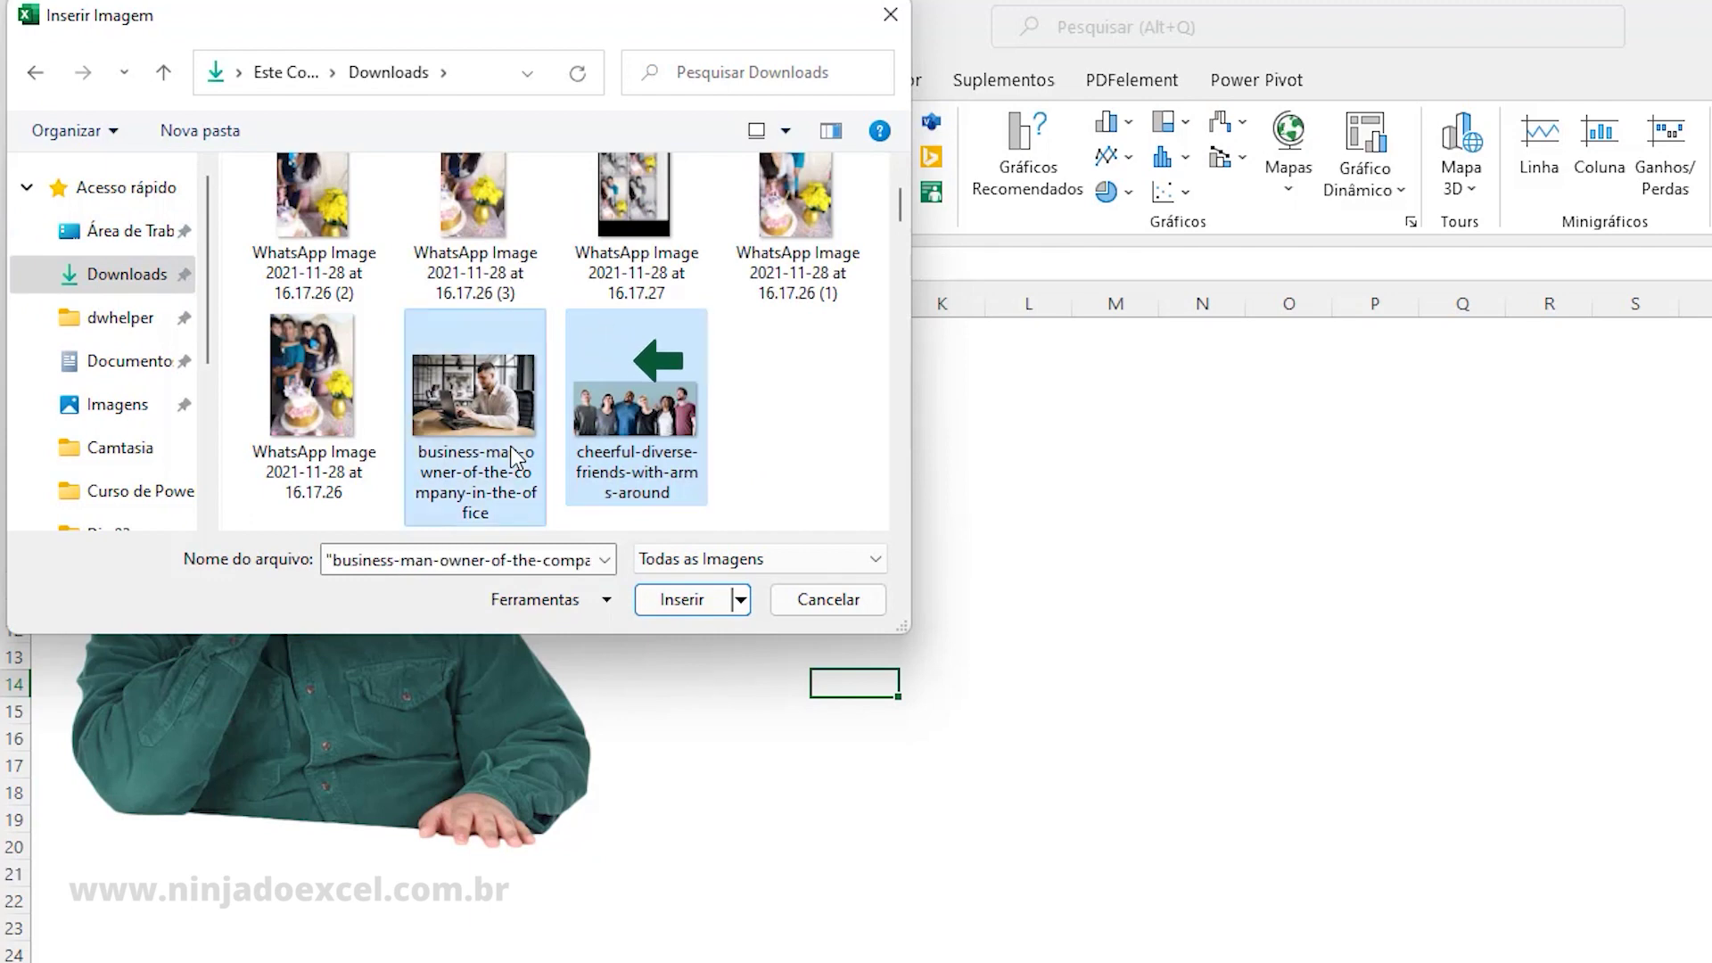
click(686, 607)
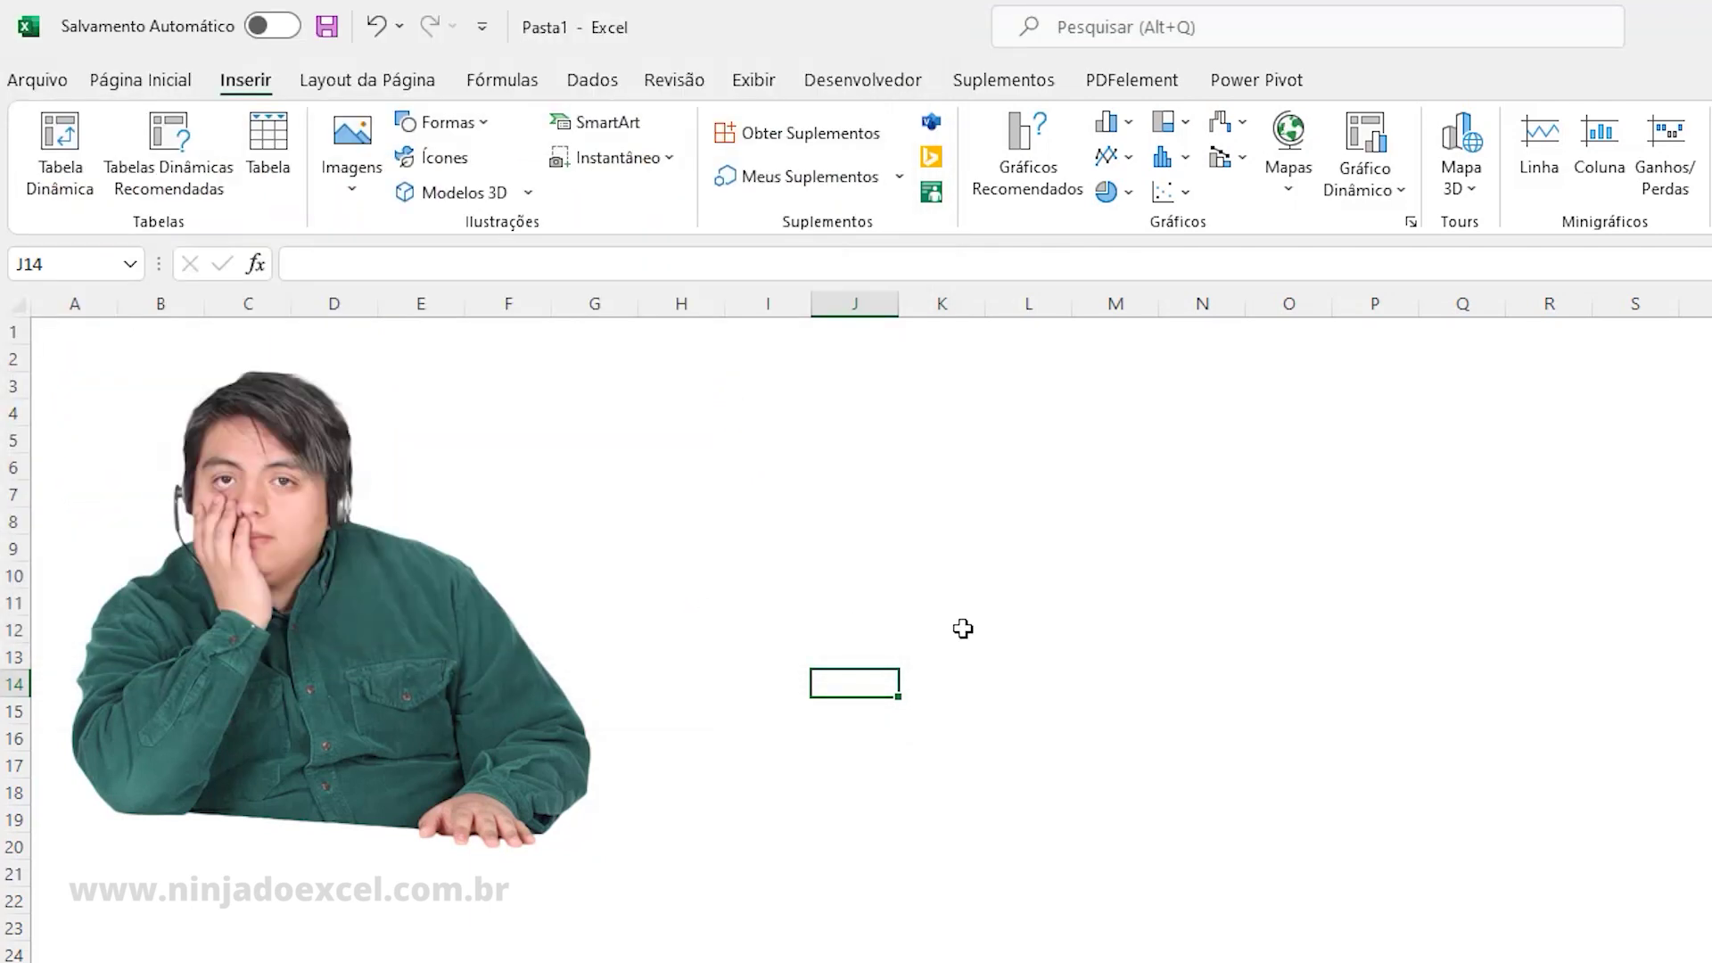
Move the businessman photo off to the right and the group photo up beside the green-shirt man.
drag(1085, 680, 1704, 624)
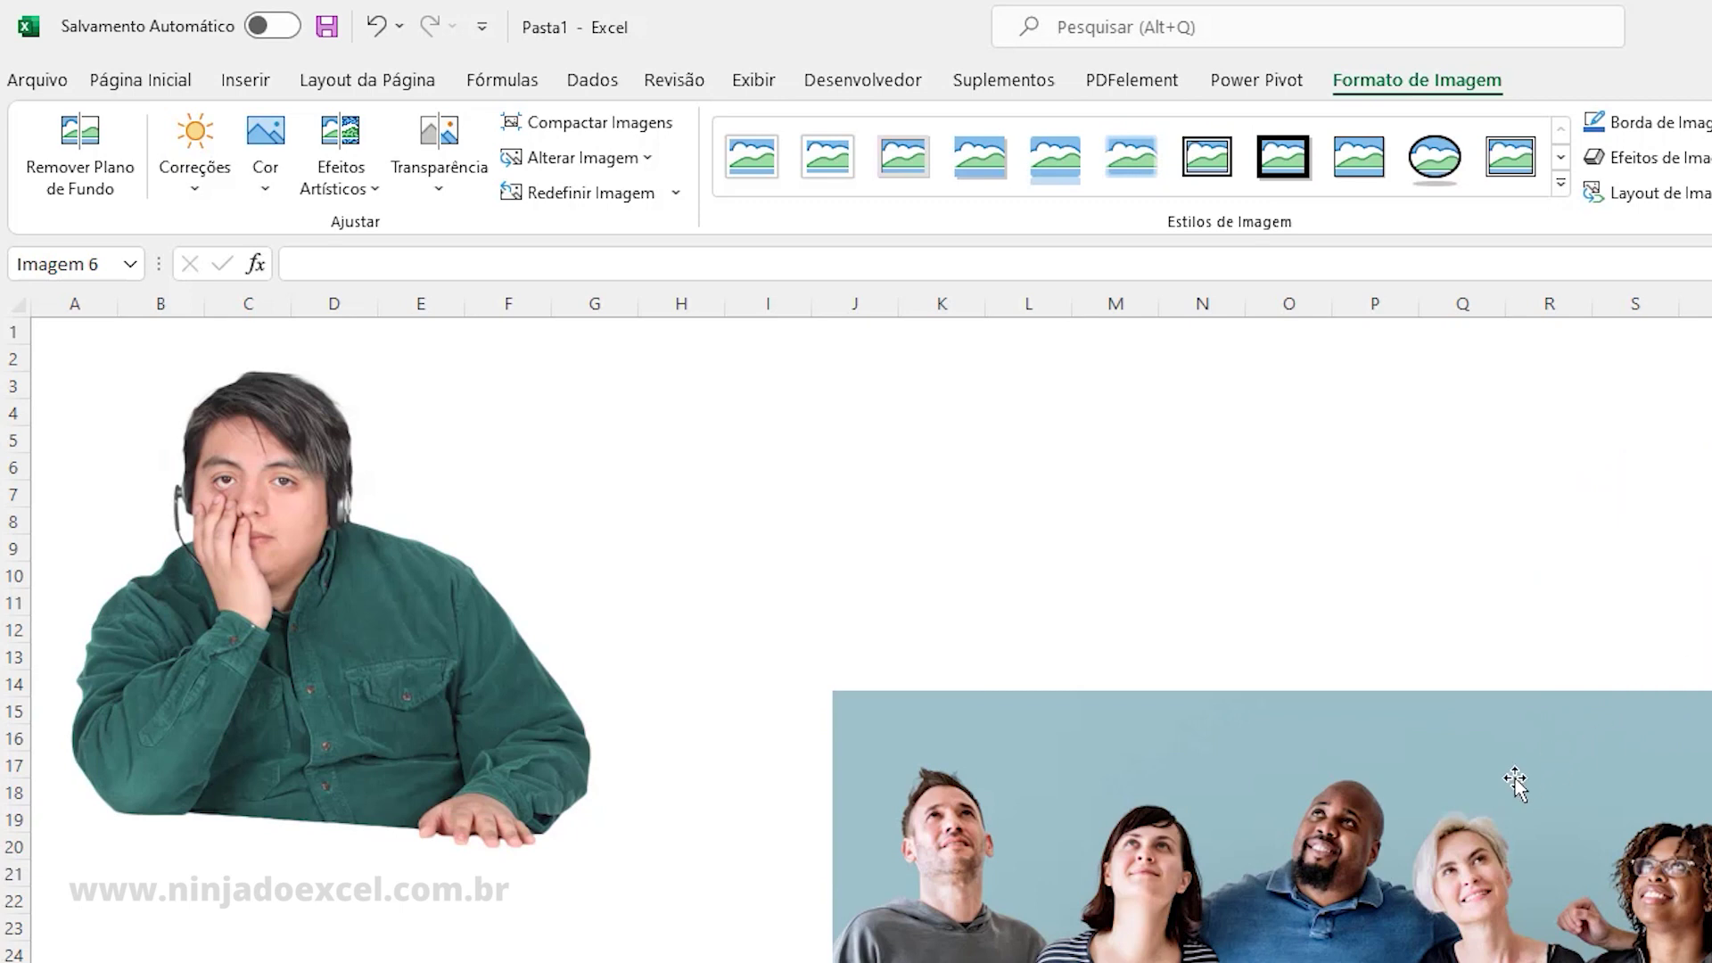
drag(1516, 784, 1079, 518)
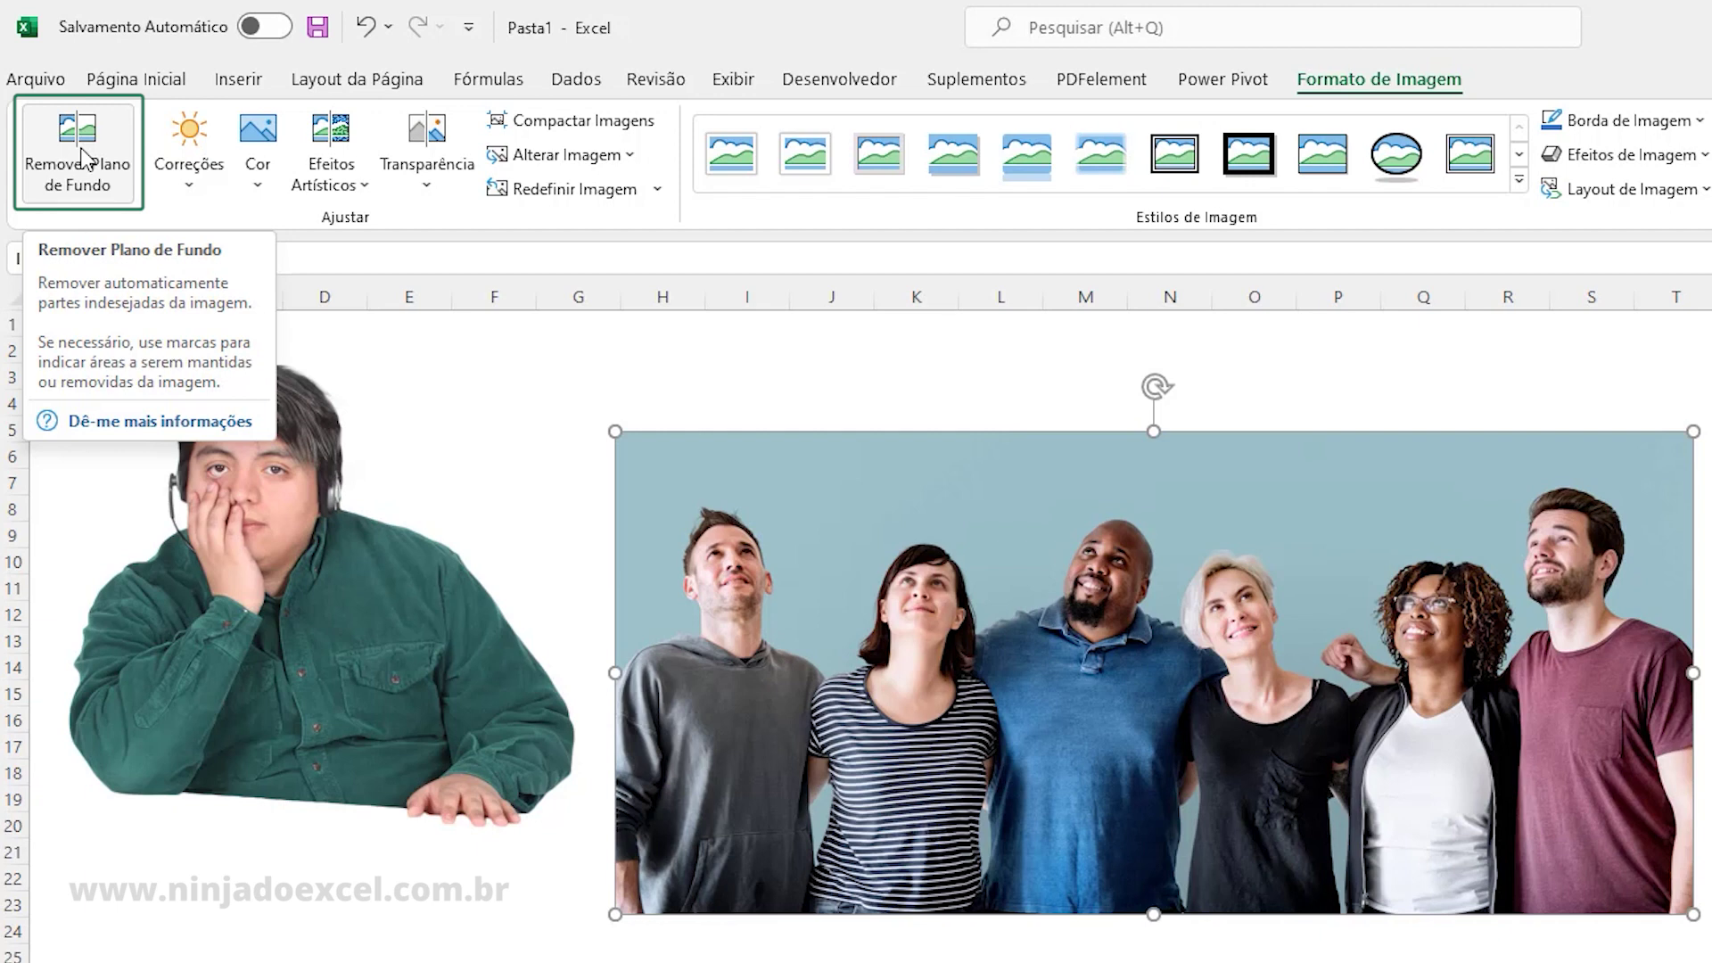
Run Remover Plano de Fundo on the friends photo to mark its background in magenta.
click(80, 159)
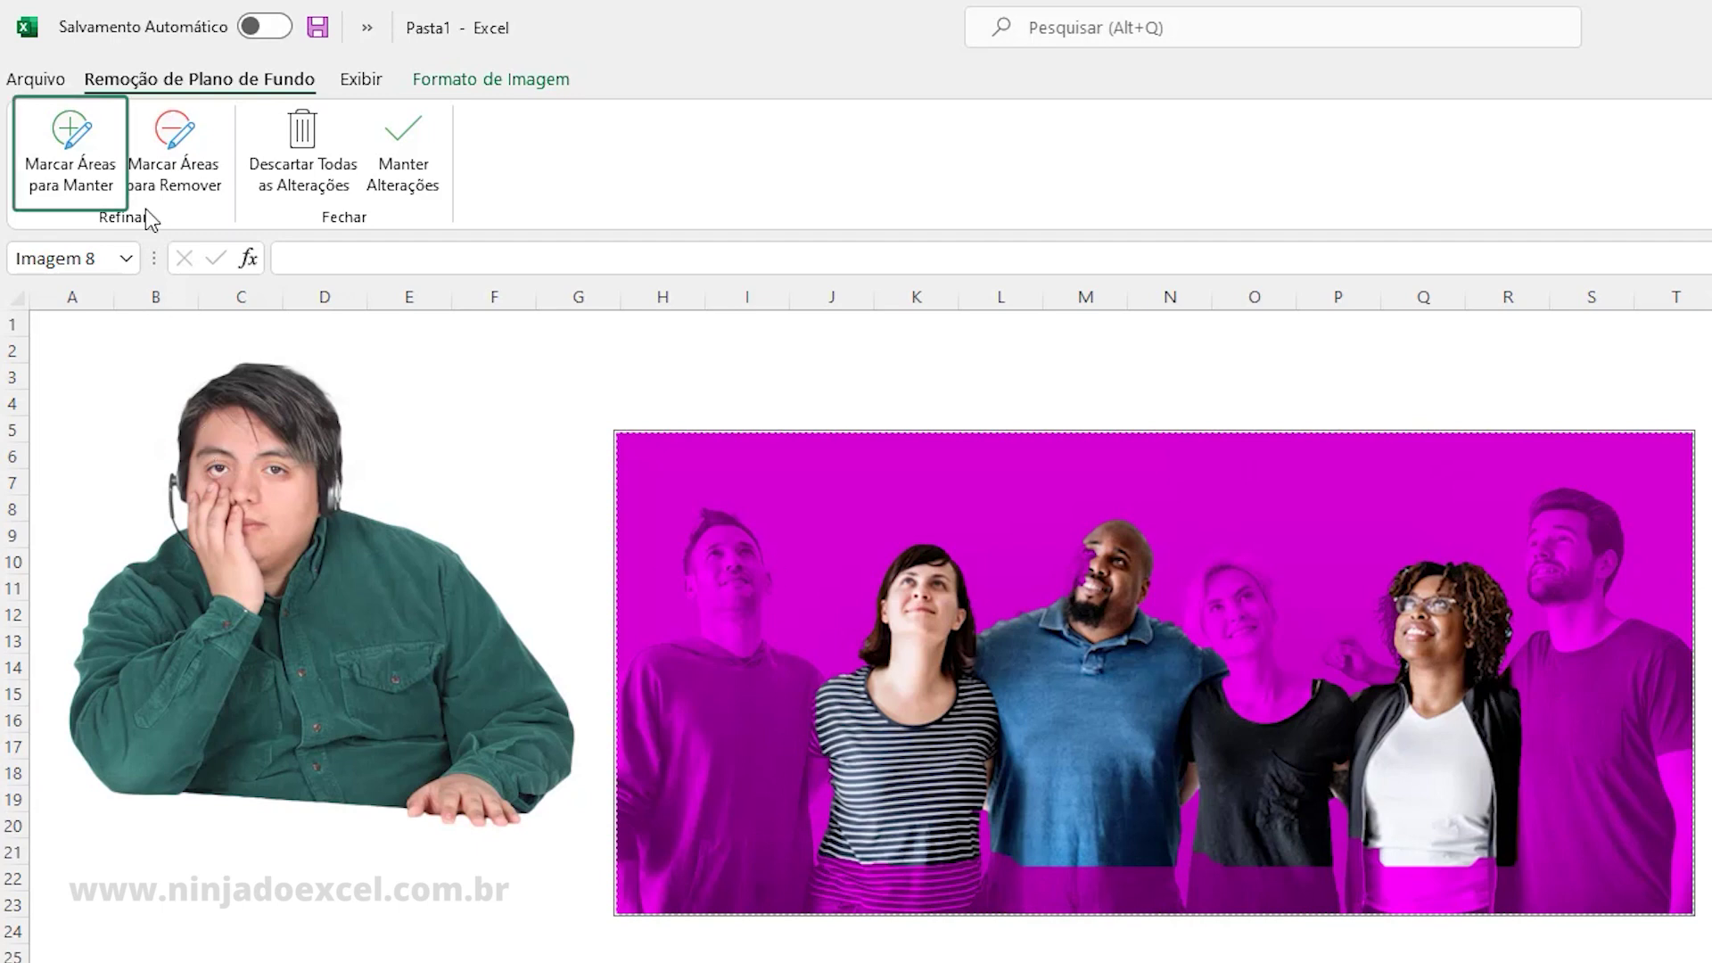
With Marcar Áreas para Manter, keep the left man's face, side and hair, and the blue-shirt man.
click(49, 143)
click(65, 162)
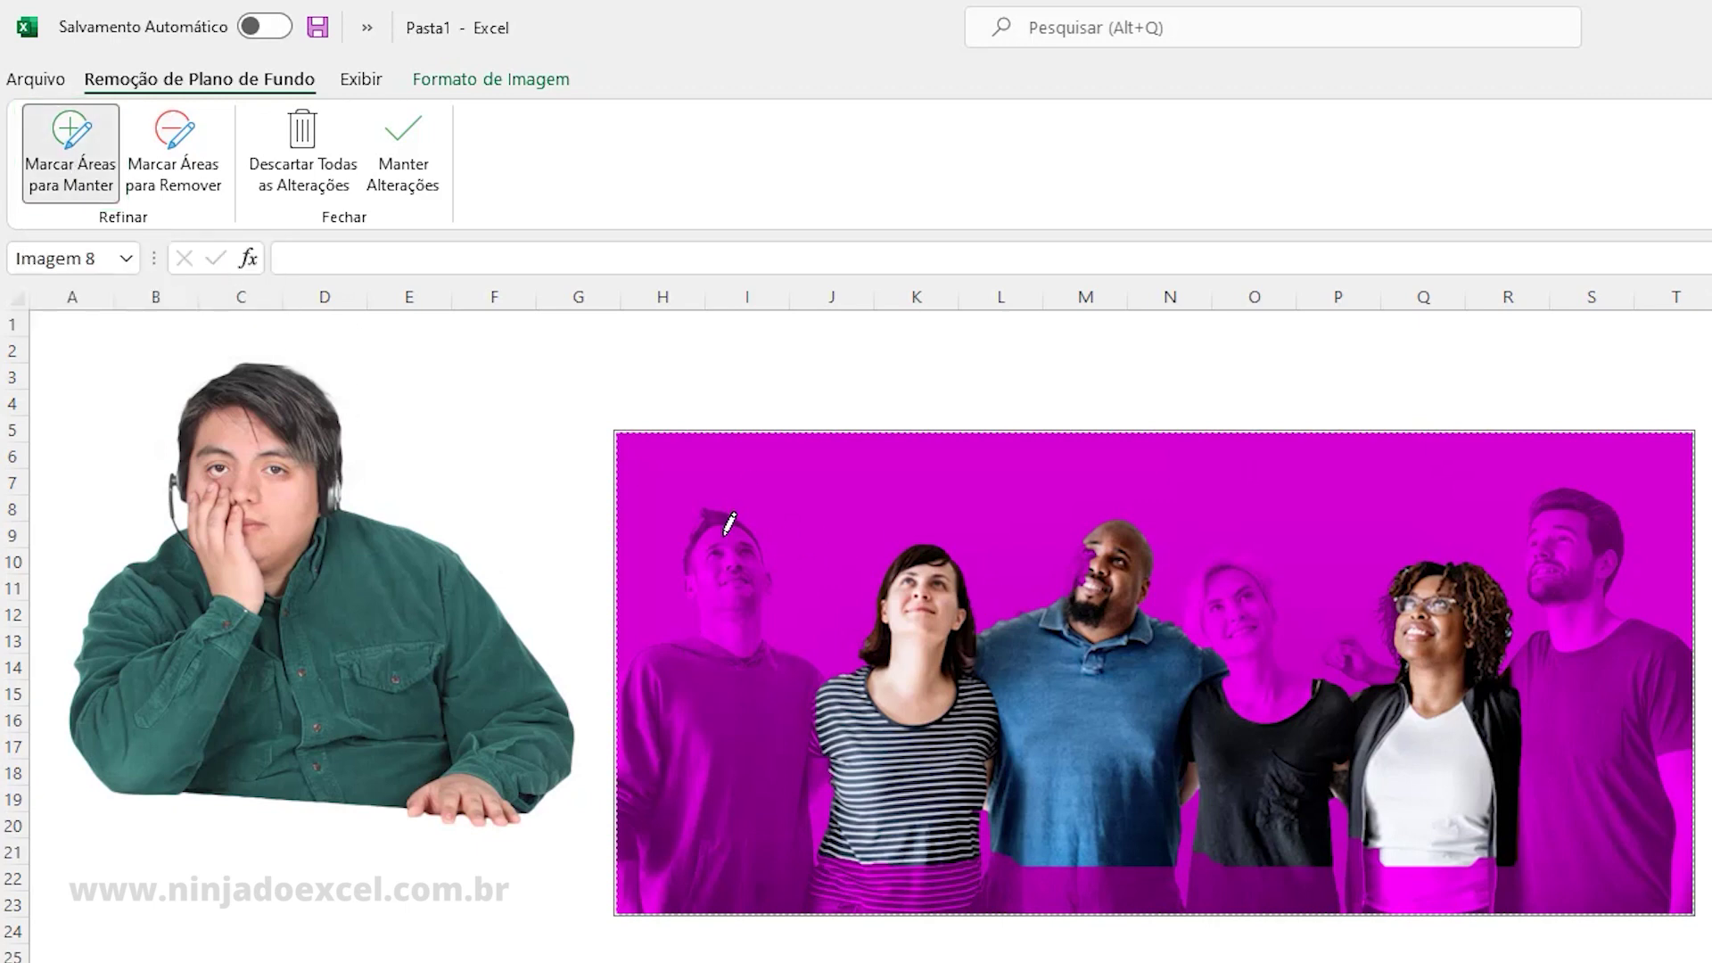
drag(722, 535, 682, 896)
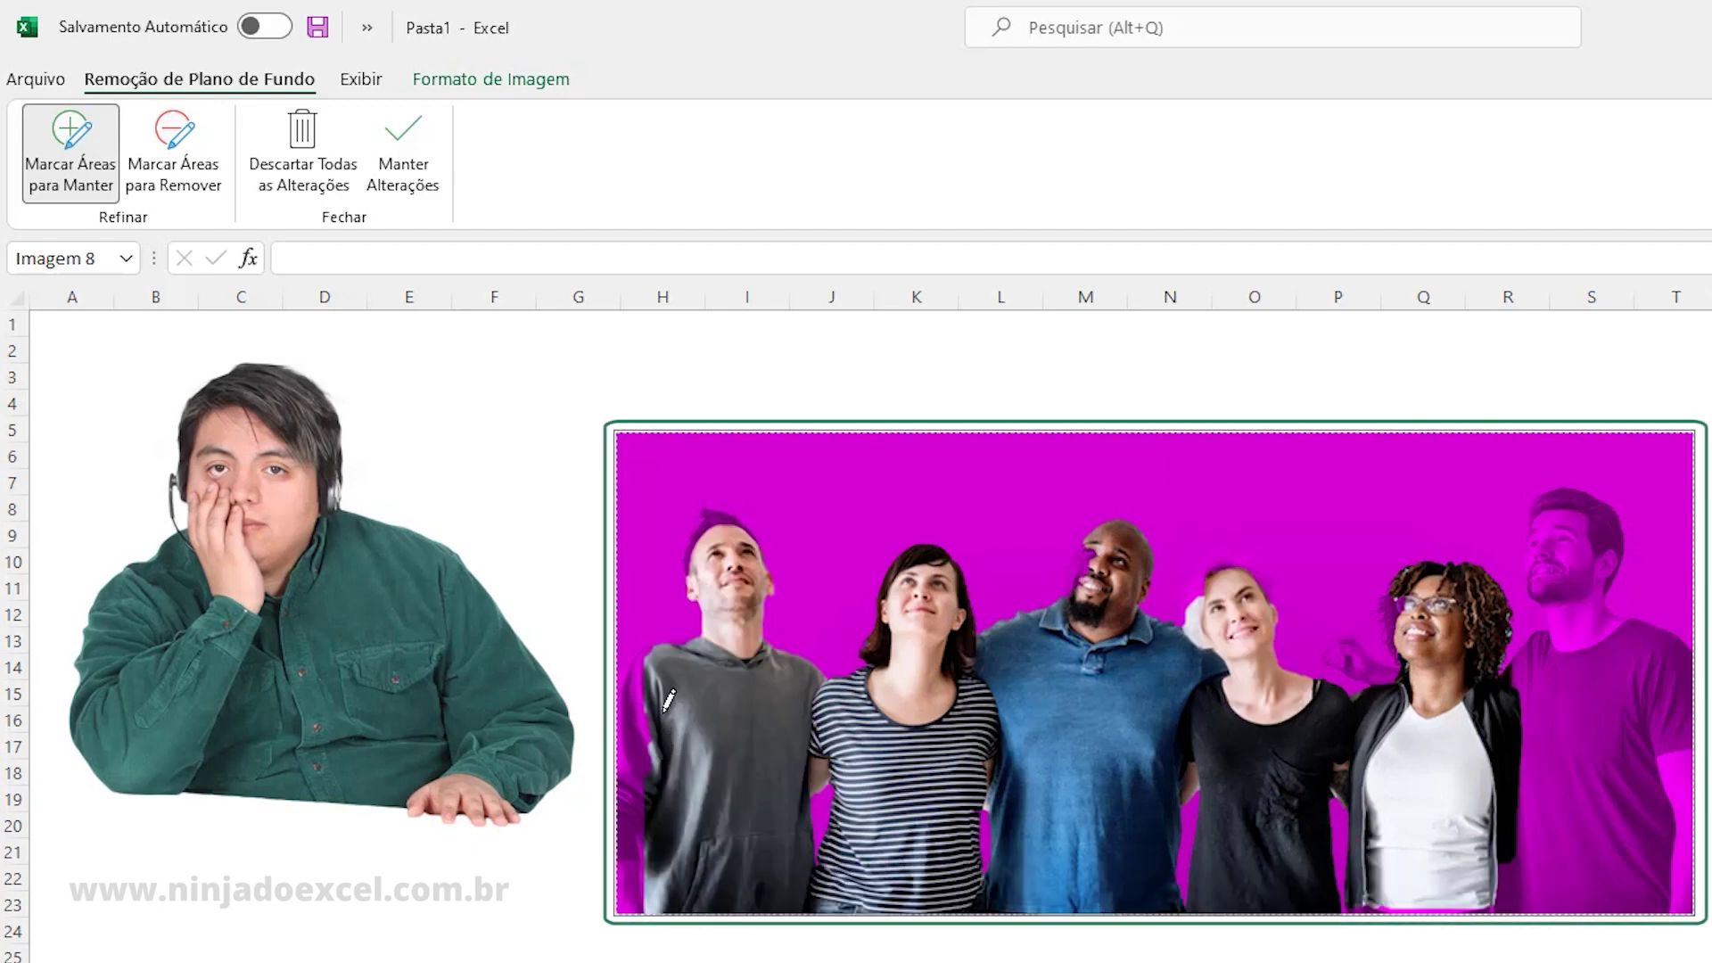
drag(648, 691, 621, 843)
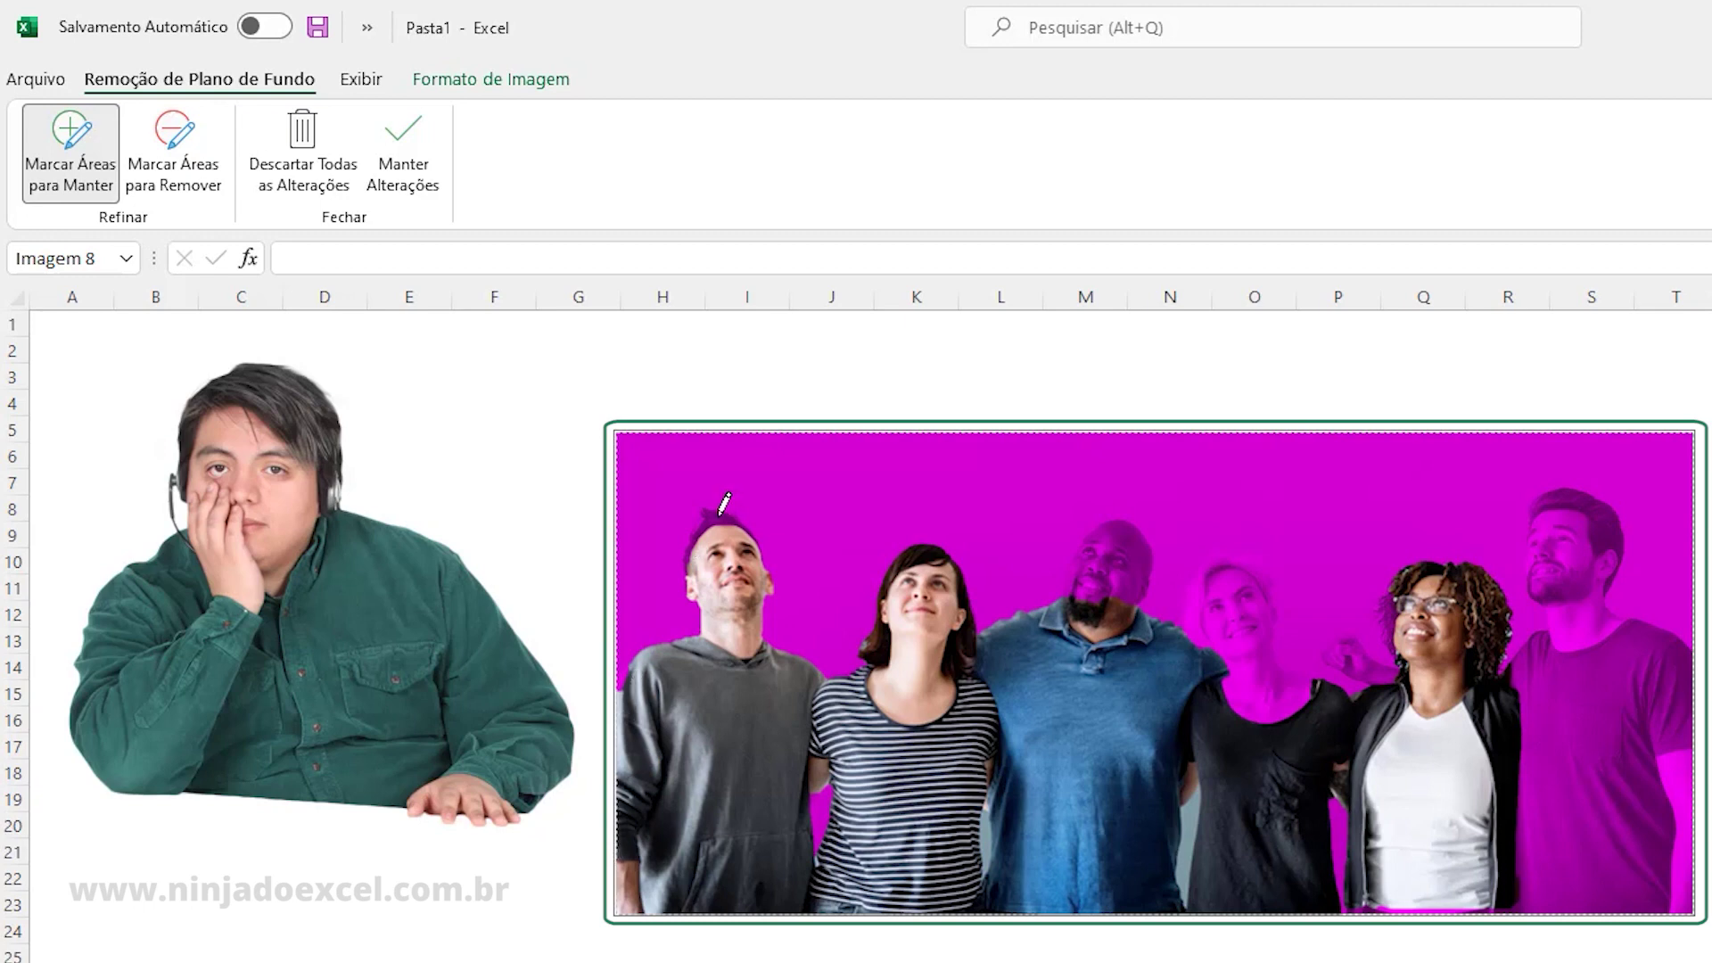
drag(721, 514, 731, 549)
drag(1129, 514, 1098, 603)
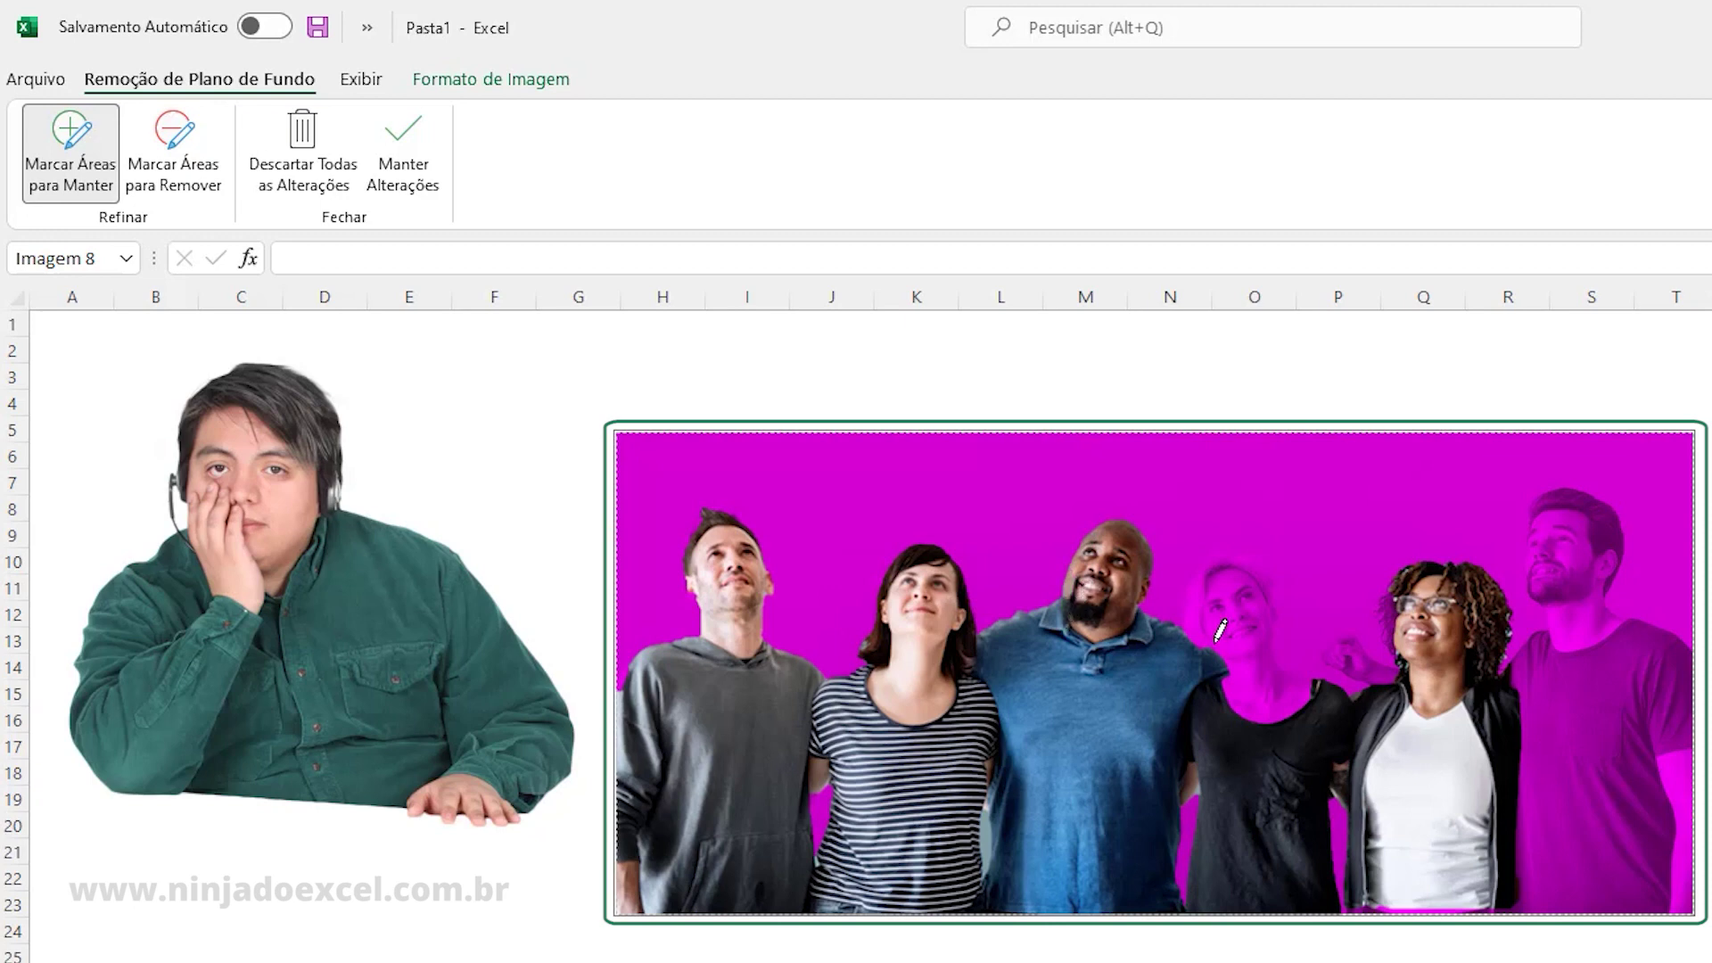
Mark the faded blonde woman and her hair to keep.
drag(1249, 704, 1271, 688)
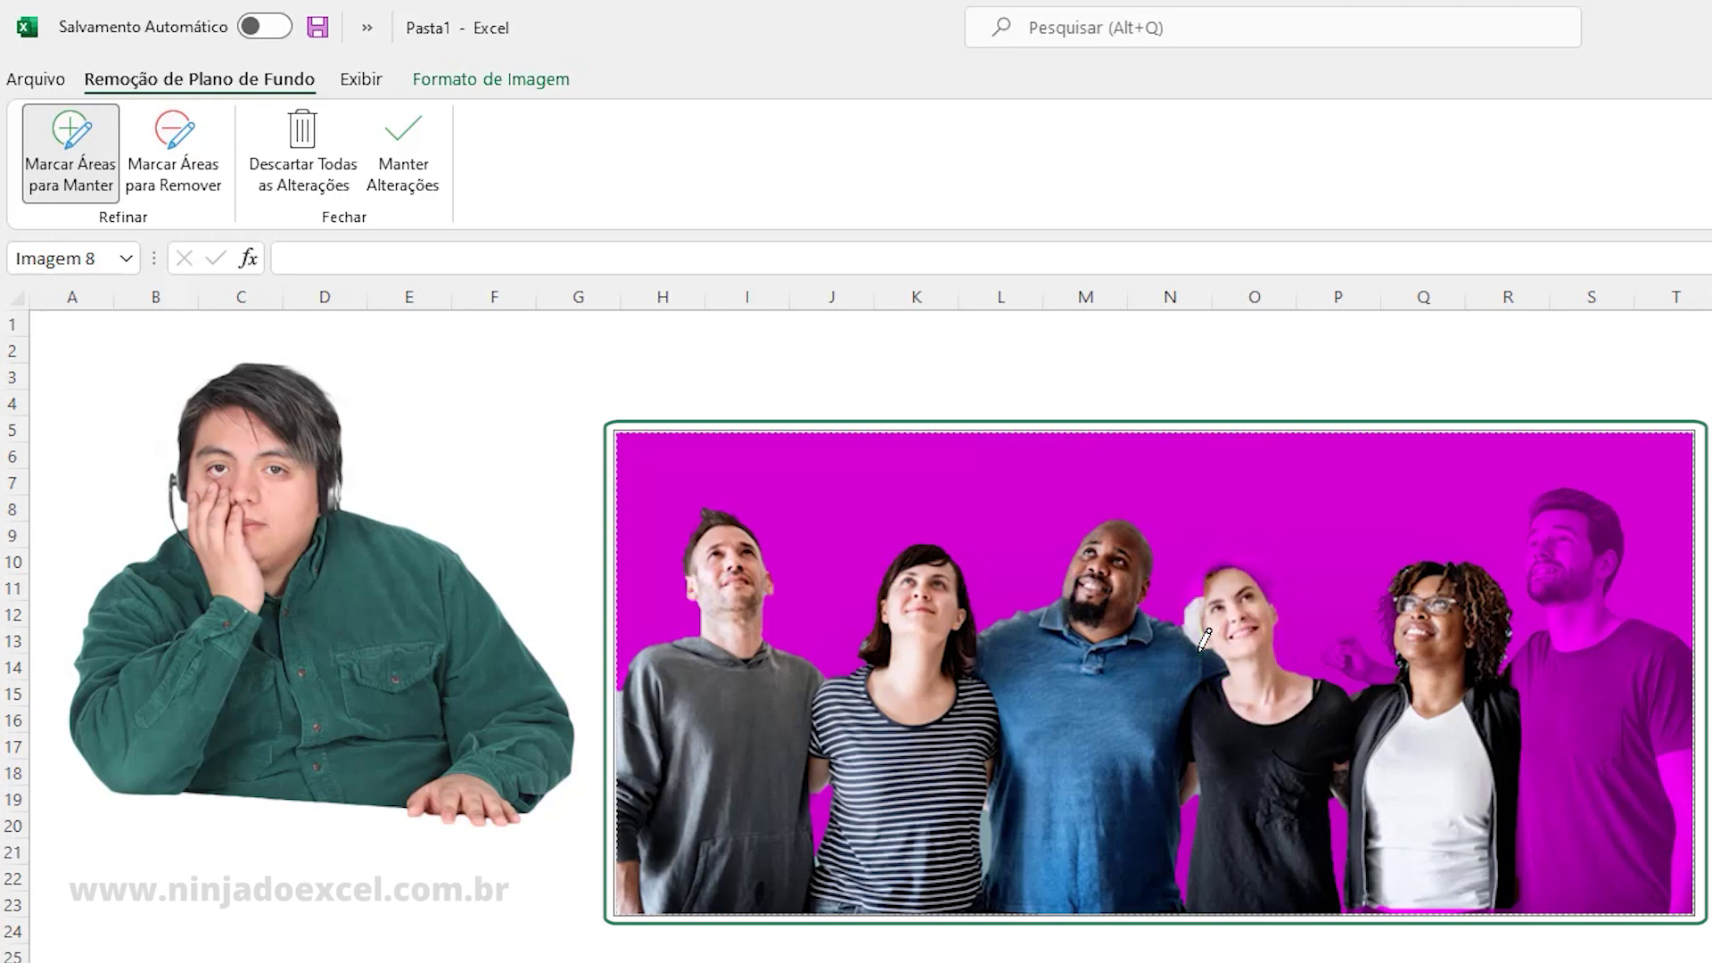
drag(1198, 573, 1200, 639)
drag(1204, 571, 1281, 614)
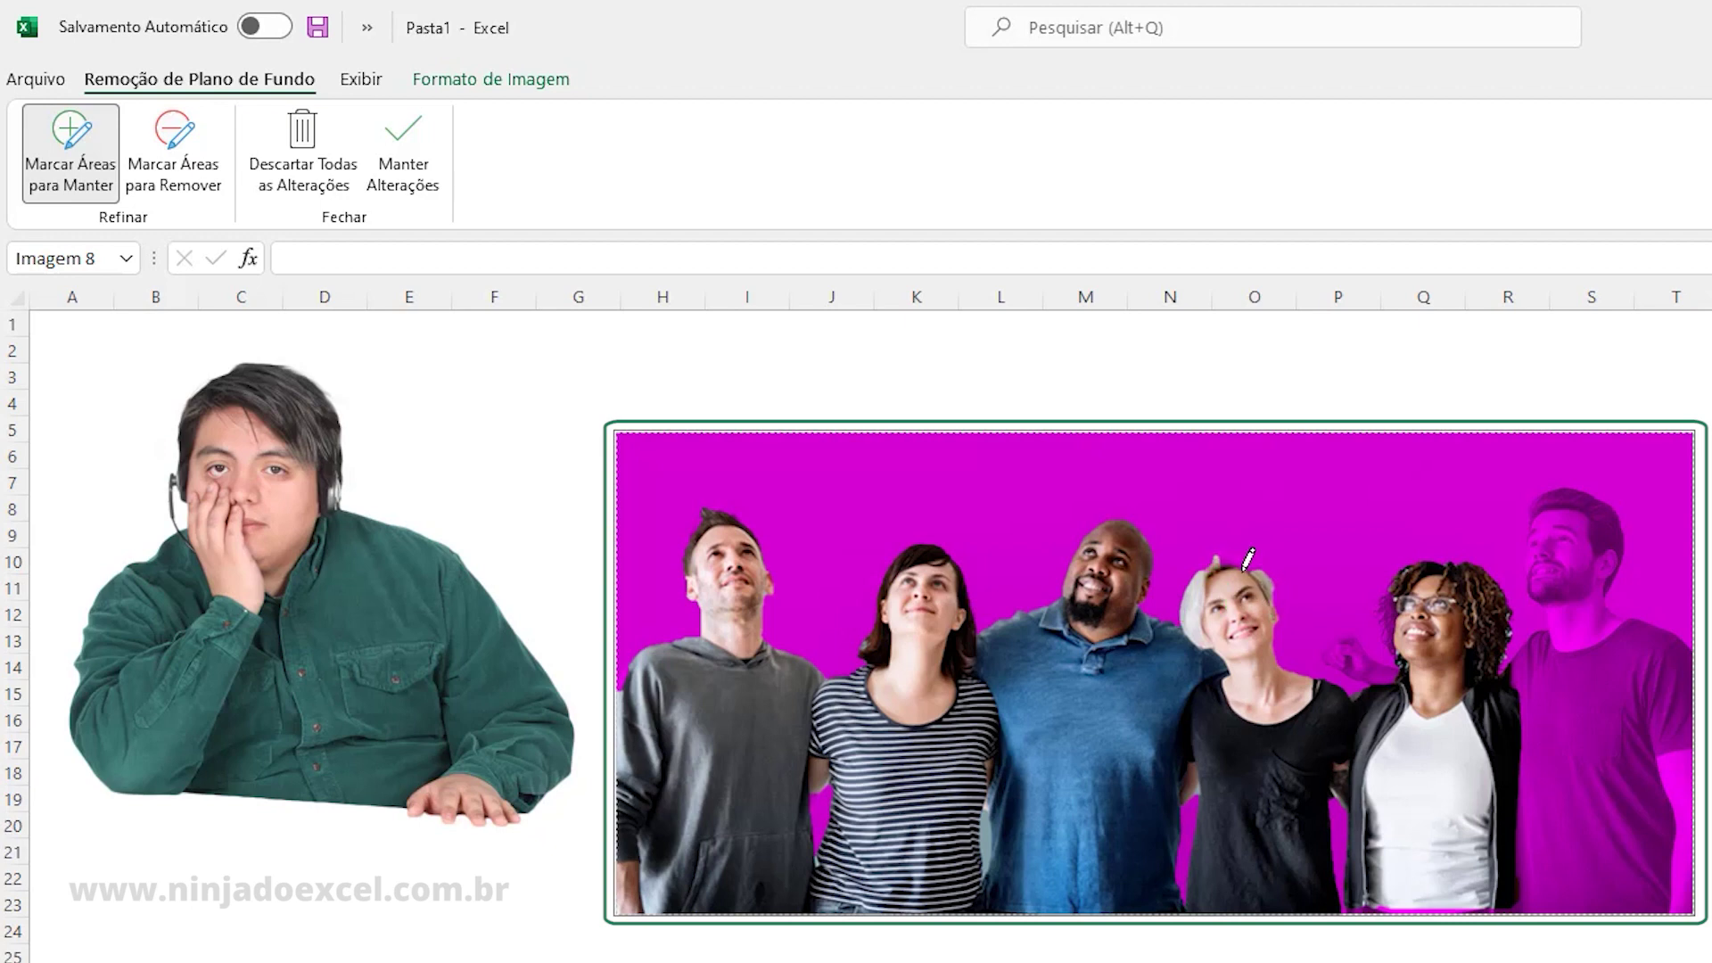
drag(1244, 546, 1264, 555)
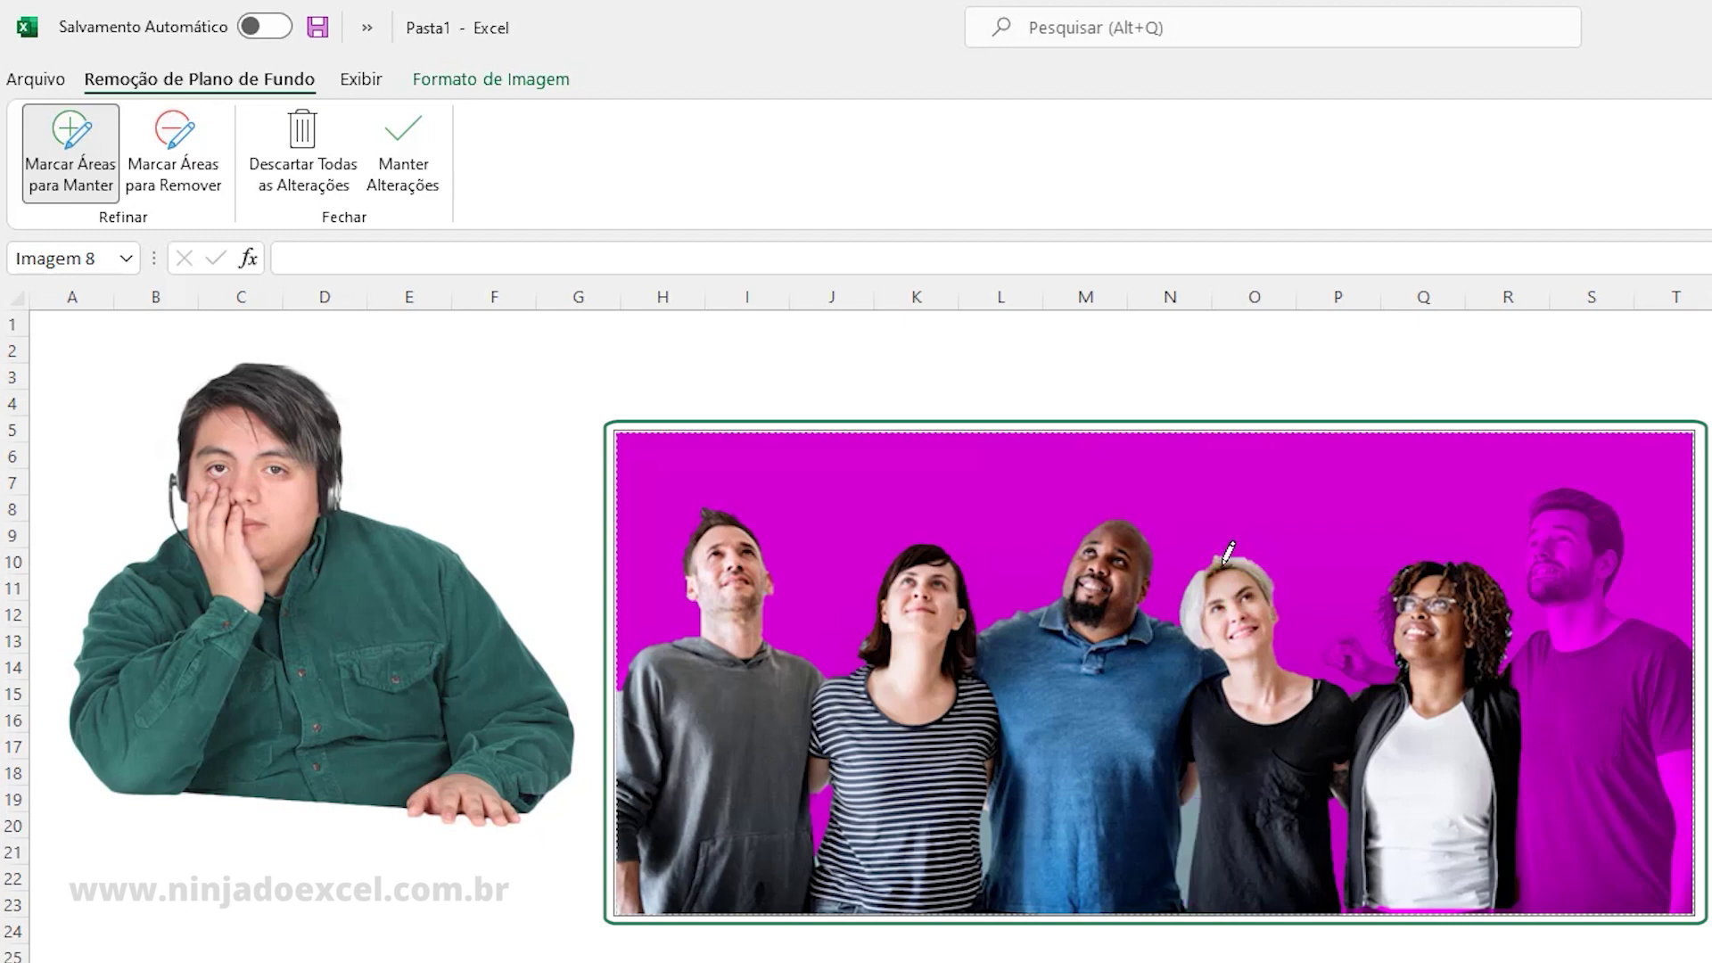
Keep the fist, the bearded man's outline and shirt, and the curly-haired woman's white shirt.
click(1342, 651)
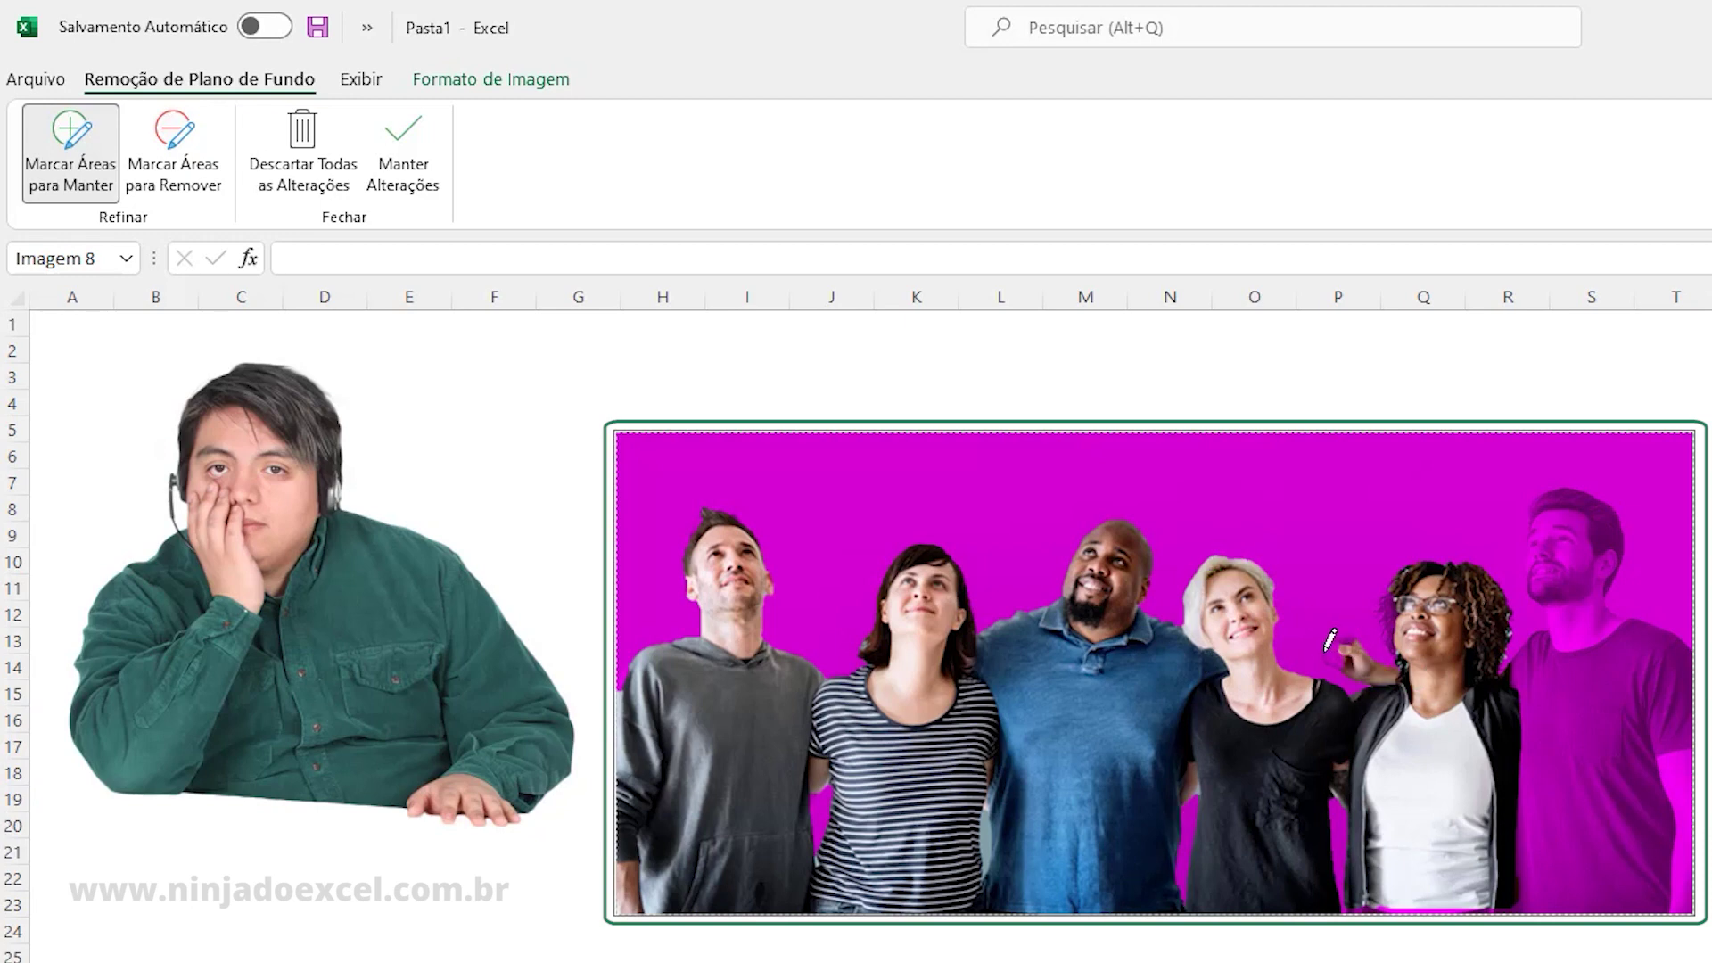
click(1331, 640)
drag(1567, 537, 1571, 910)
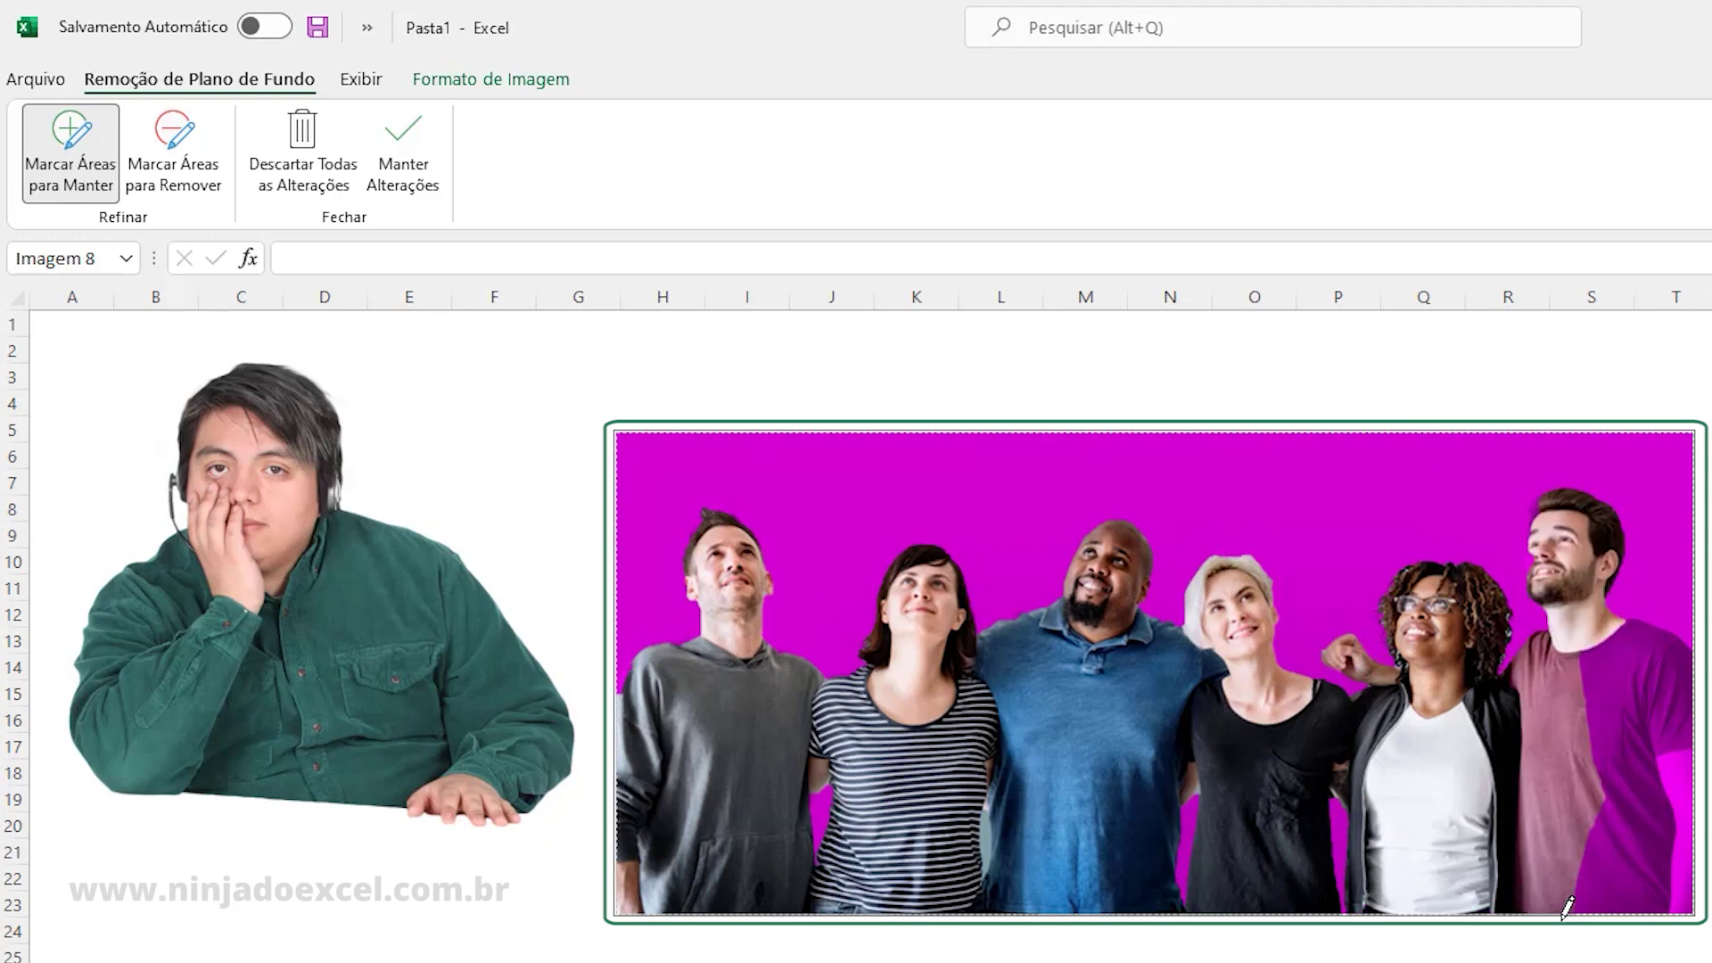
drag(1620, 700, 1624, 881)
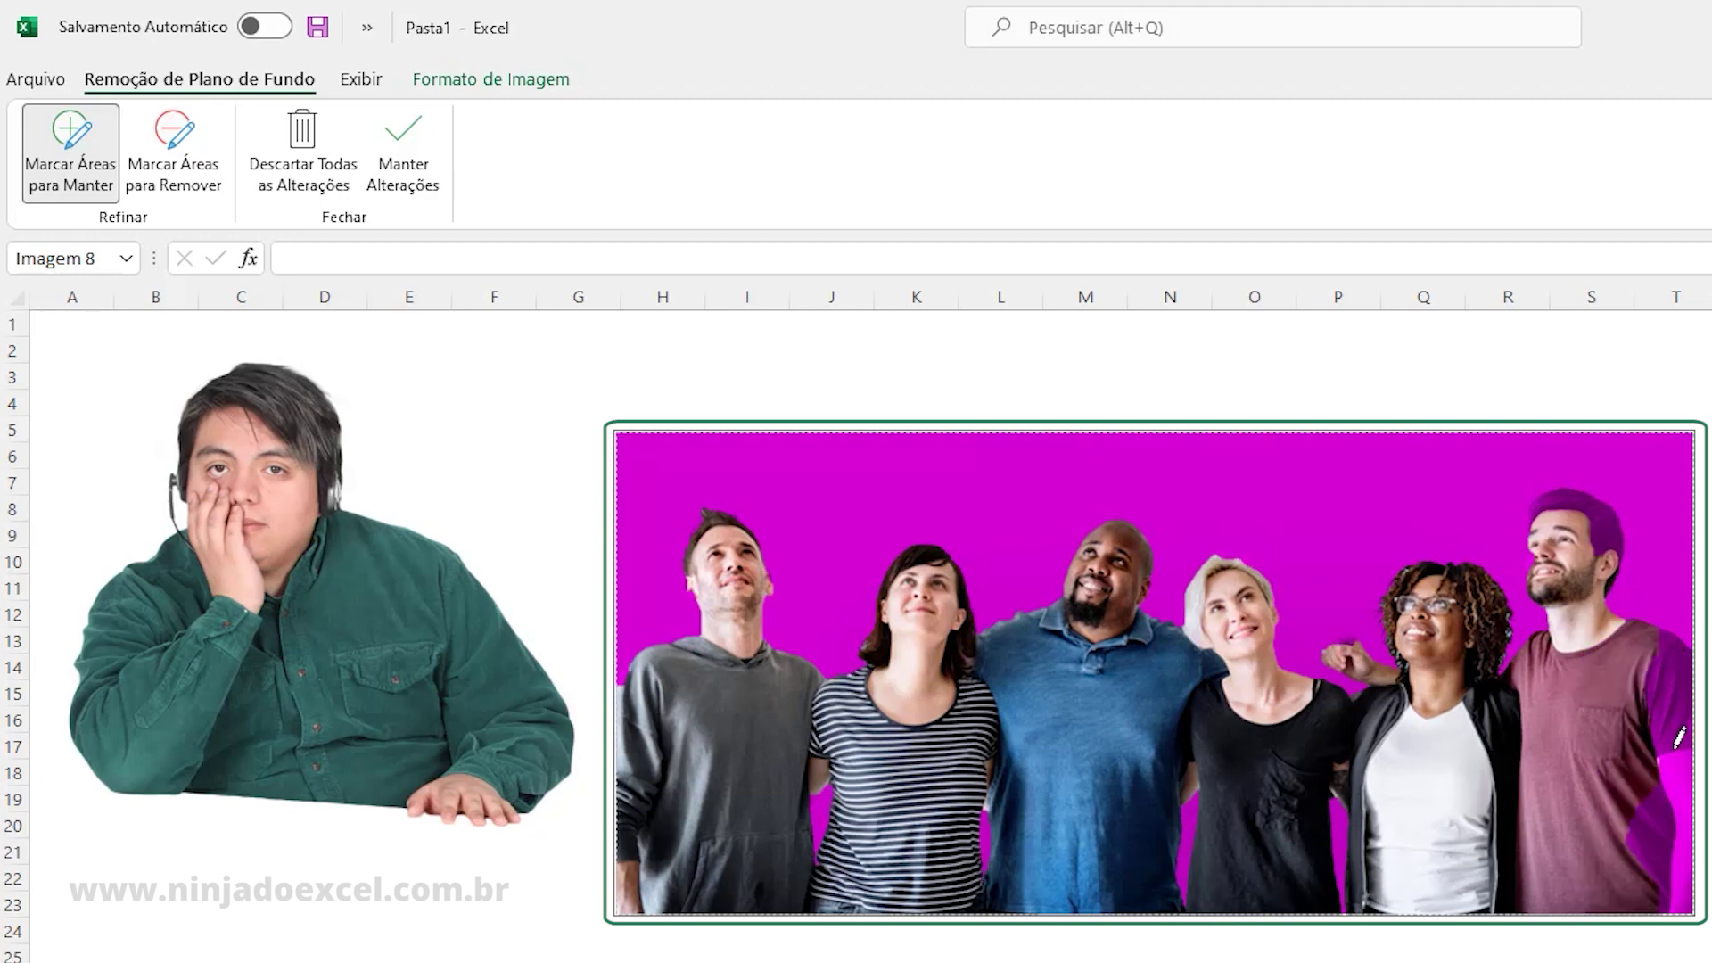
drag(1680, 737, 1649, 896)
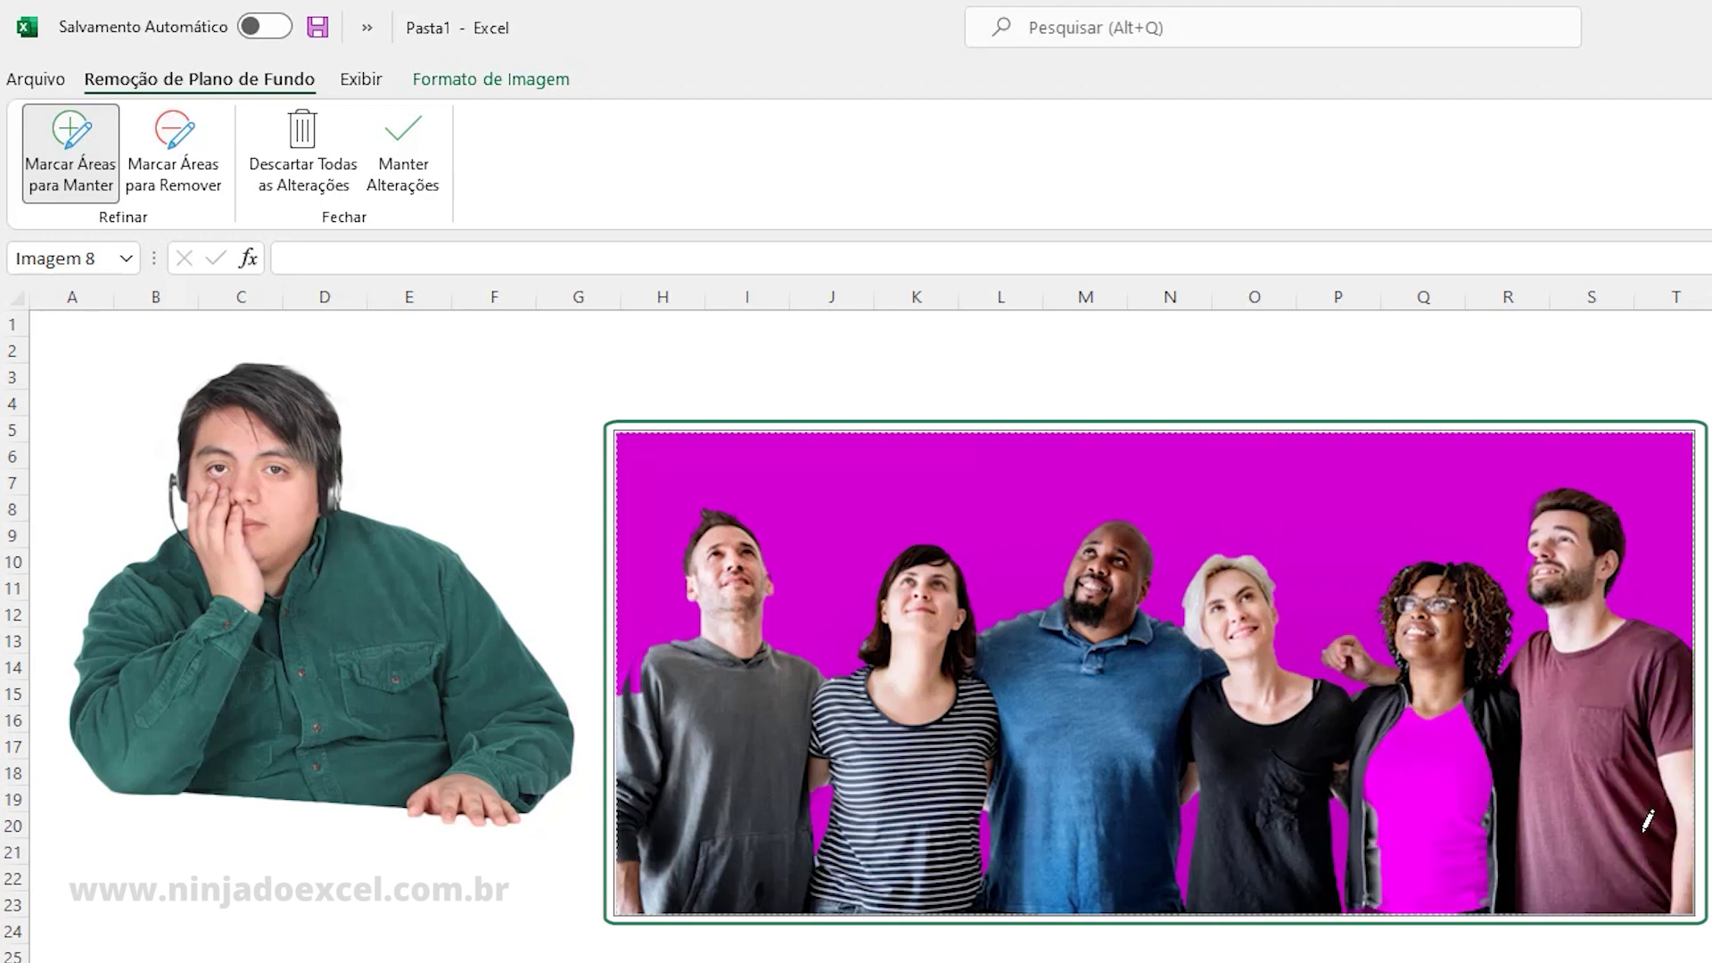
drag(1416, 753, 1470, 899)
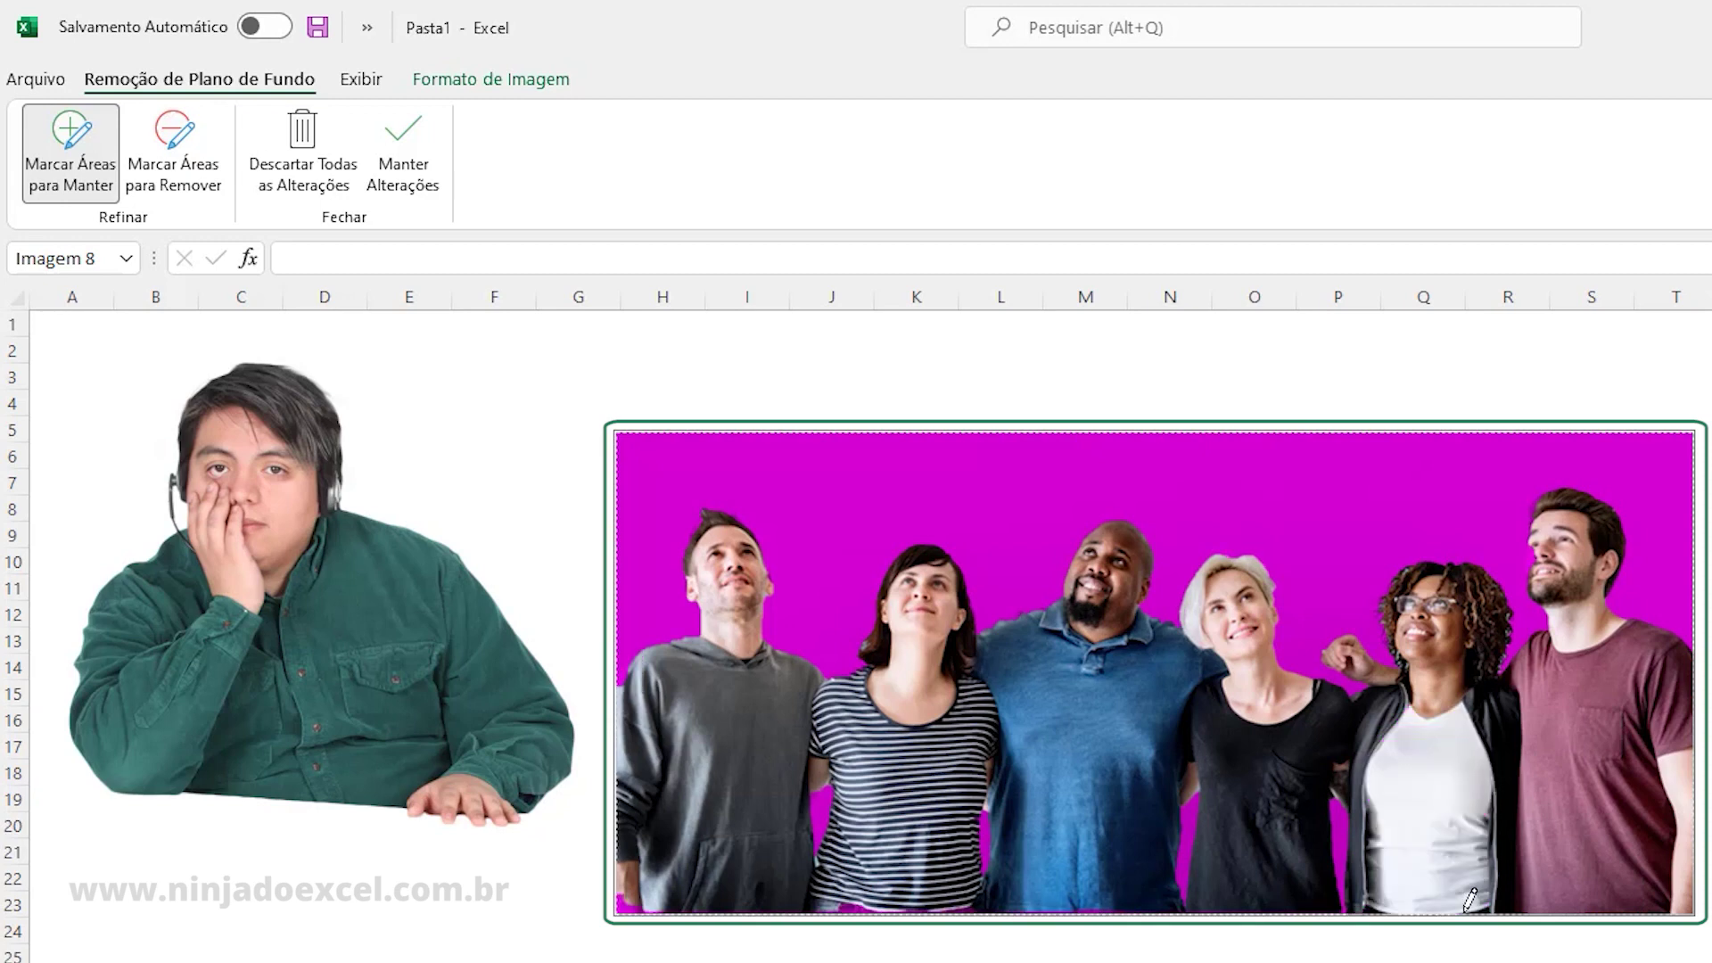
drag(1539, 542, 1539, 635)
Mark the patch beside the right man's neck for removal and keep the photo's bottom edge.
click(182, 150)
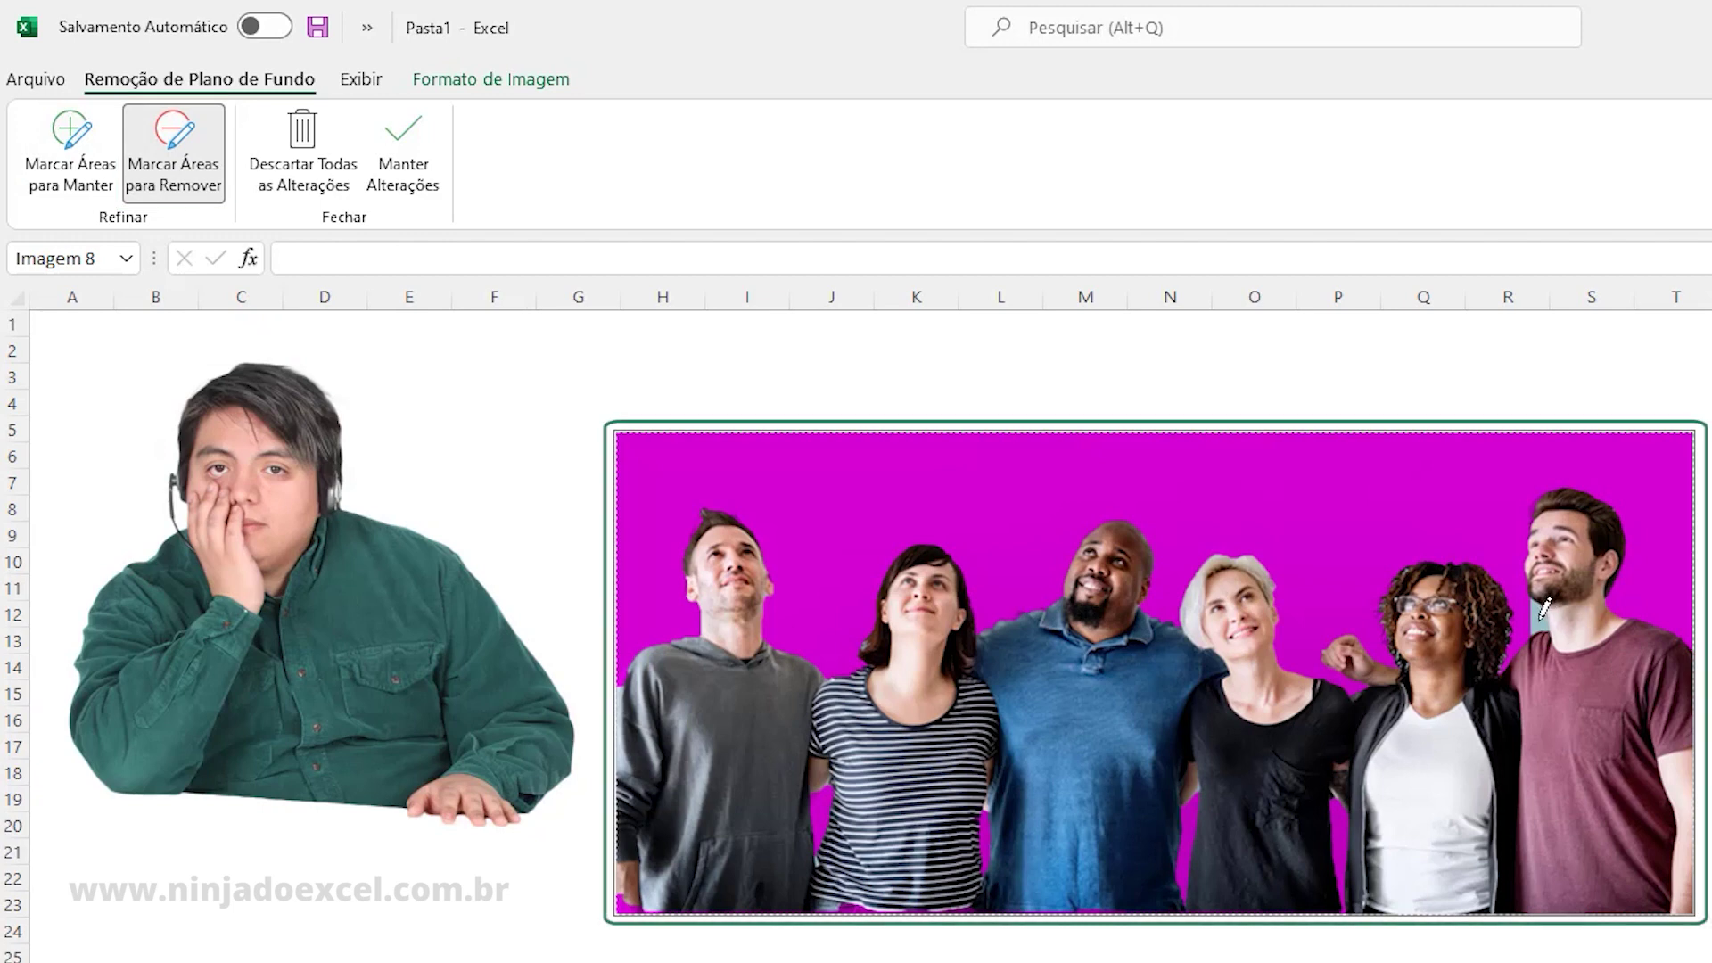
drag(1536, 619, 1532, 600)
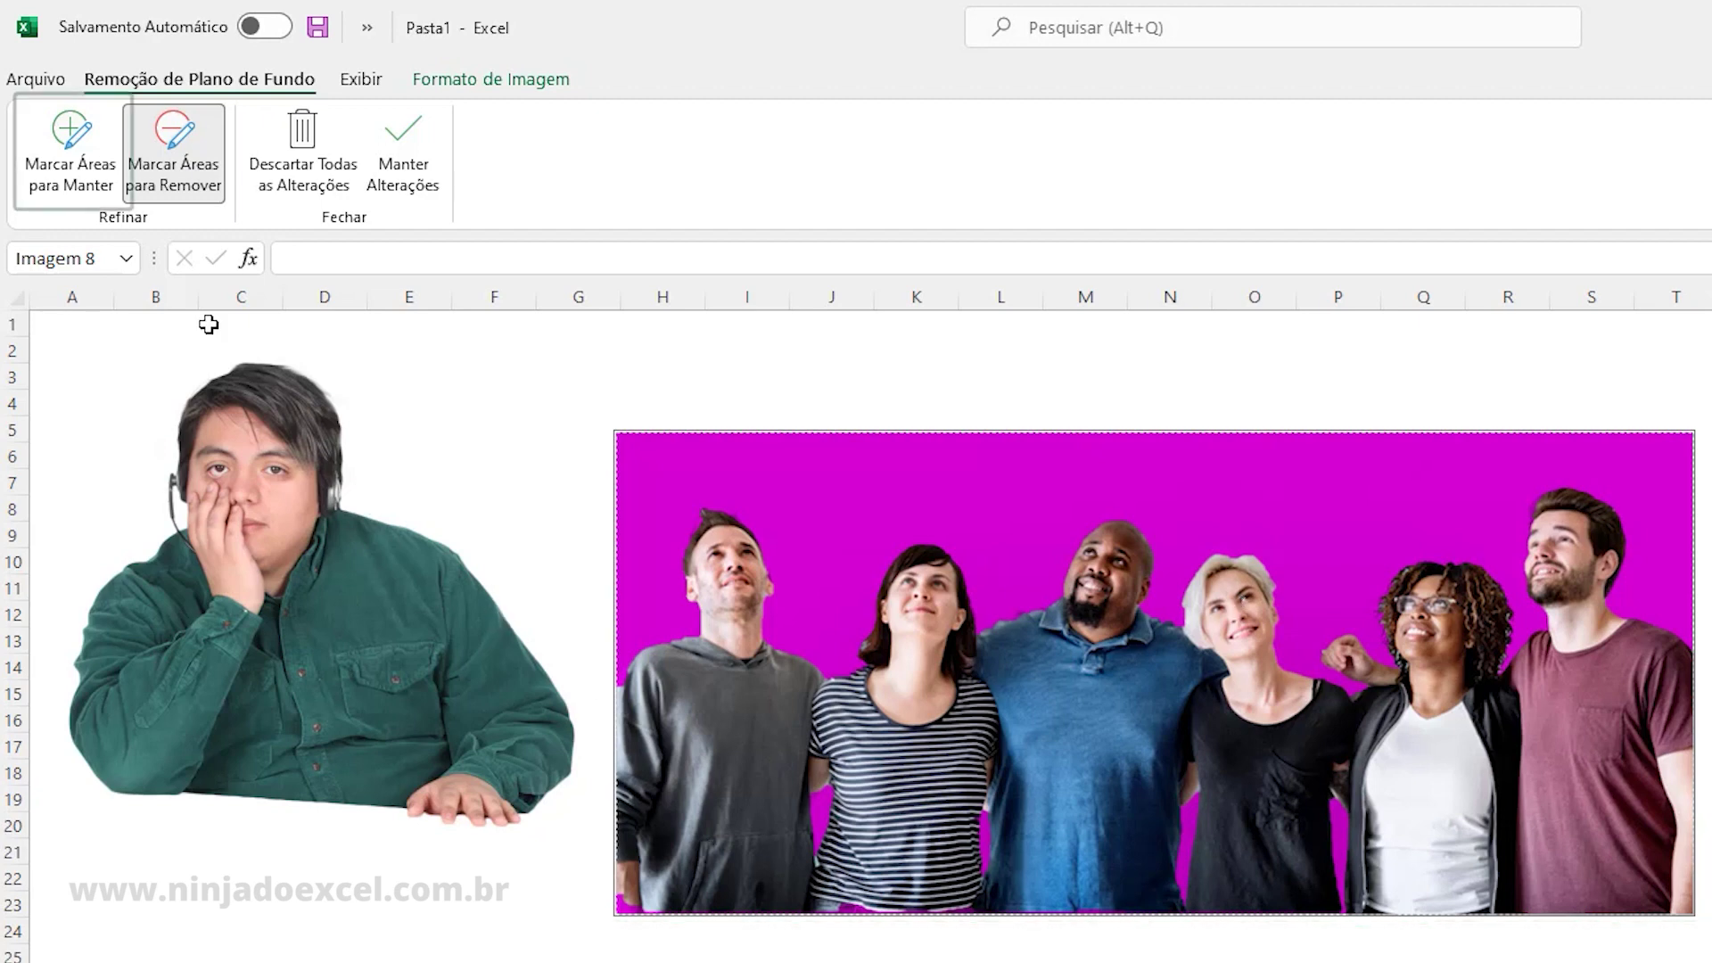
click(46, 157)
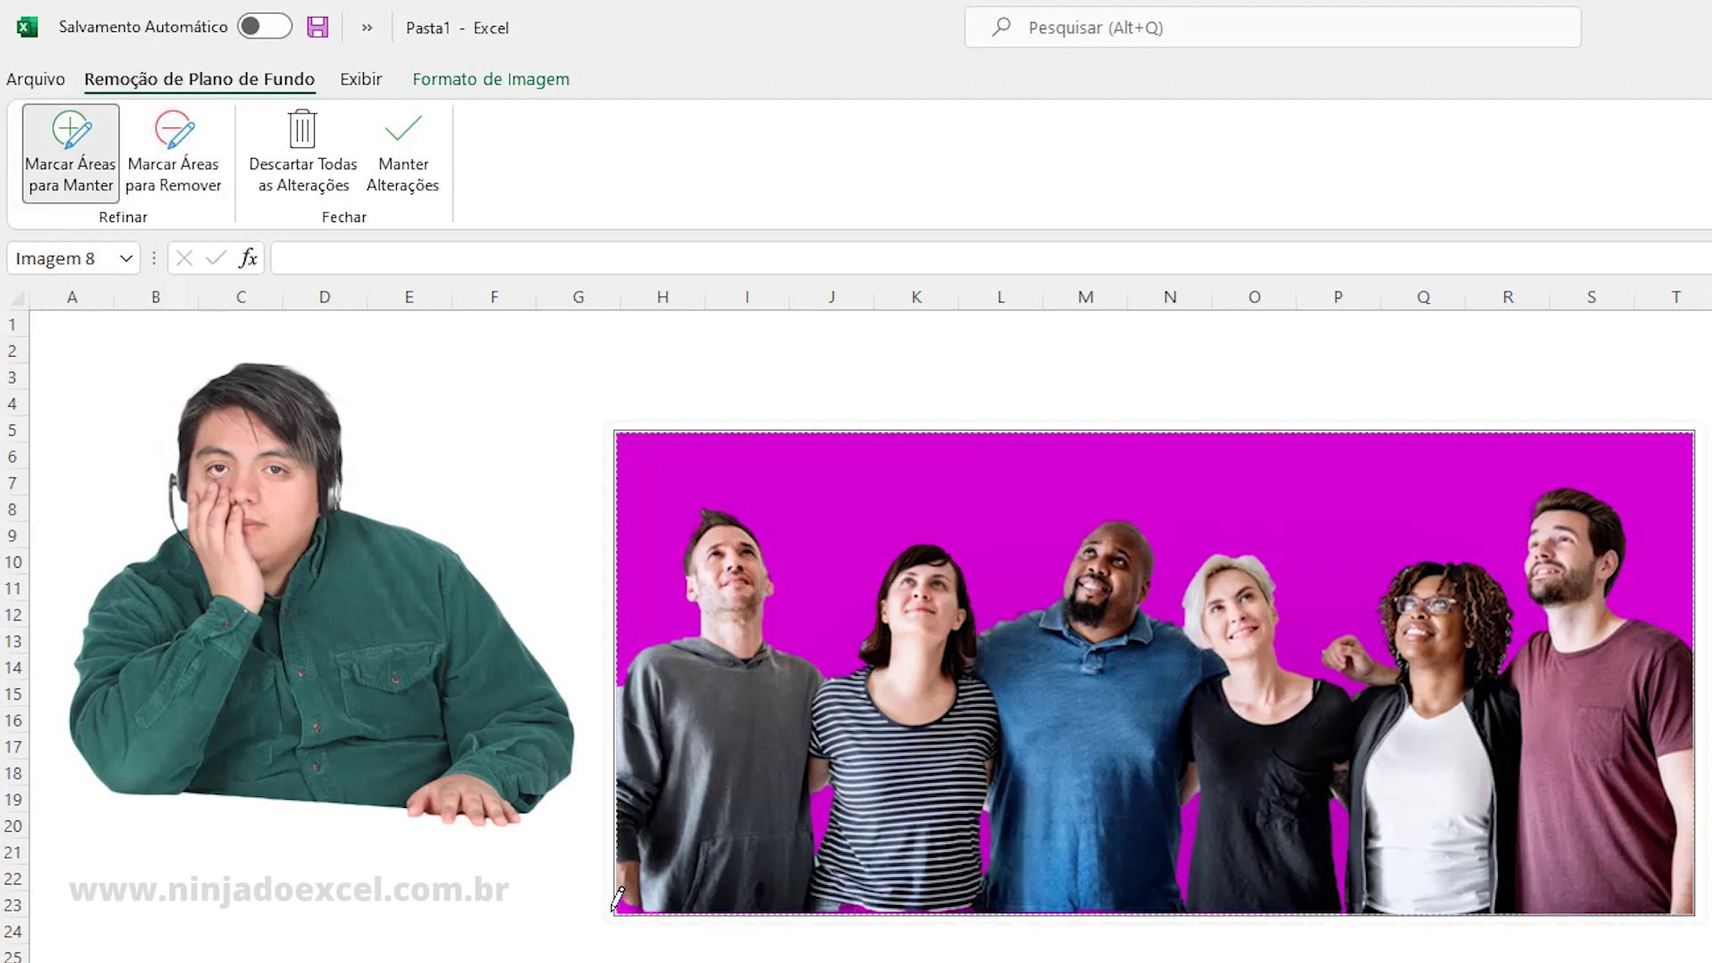
drag(629, 896, 778, 905)
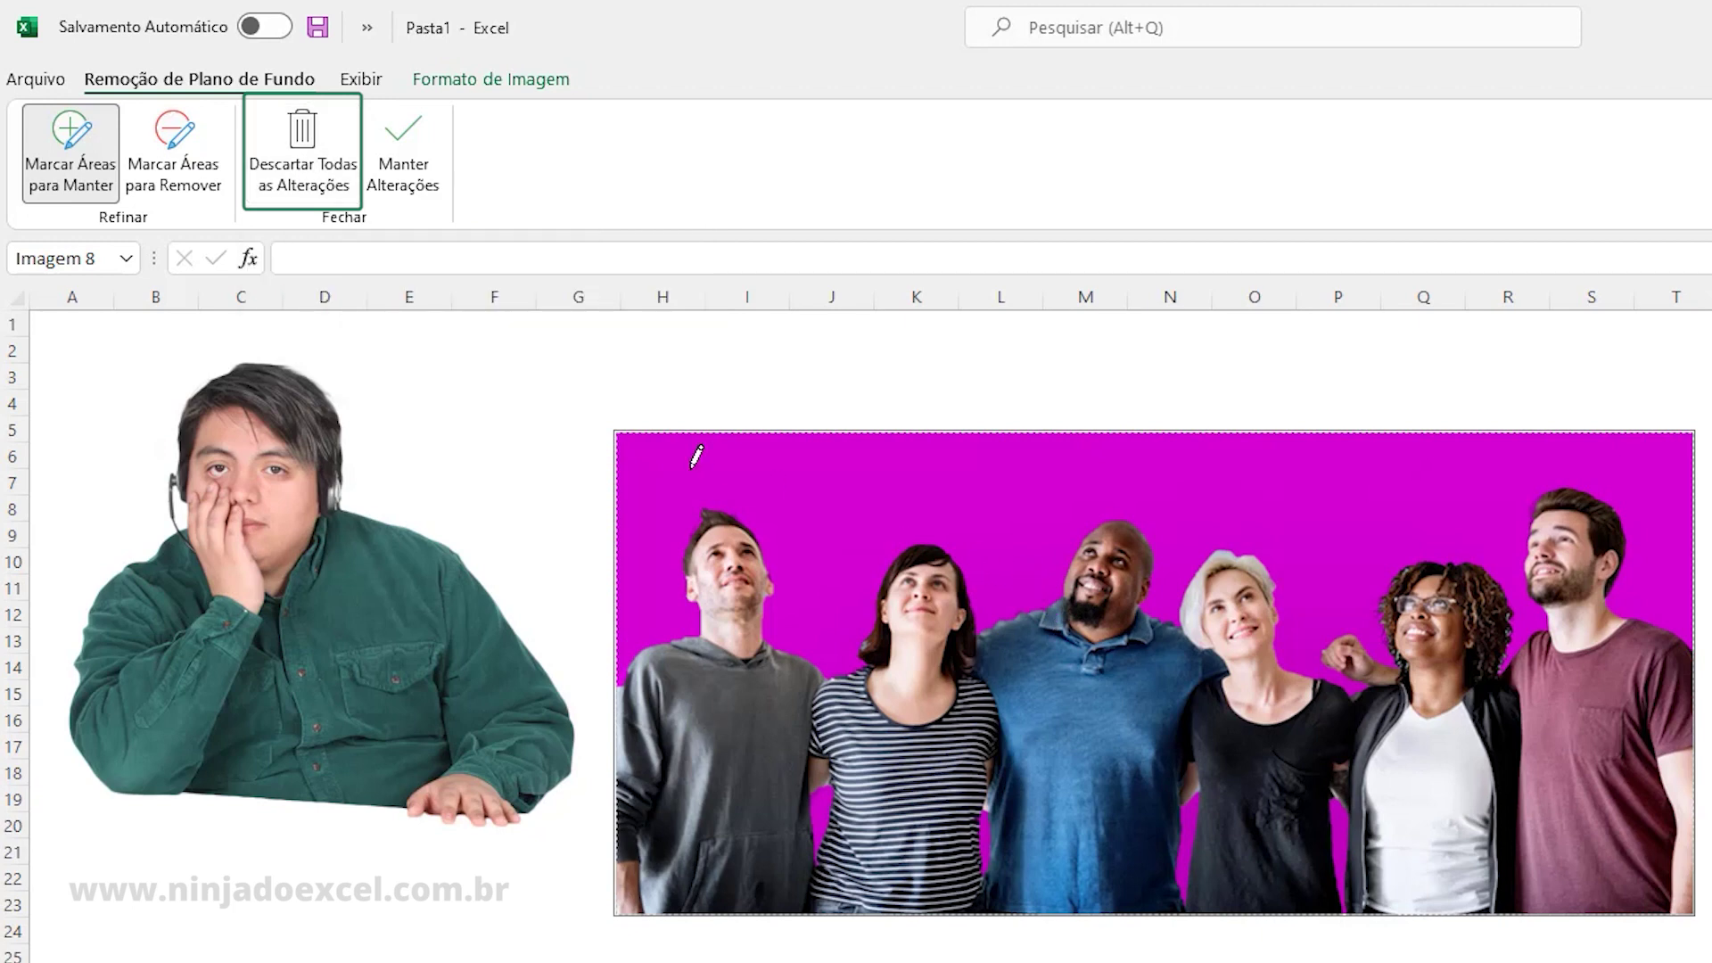
Apply the background removal with Manter Alterações and move the group photo below the man in green.
click(421, 169)
click(536, 516)
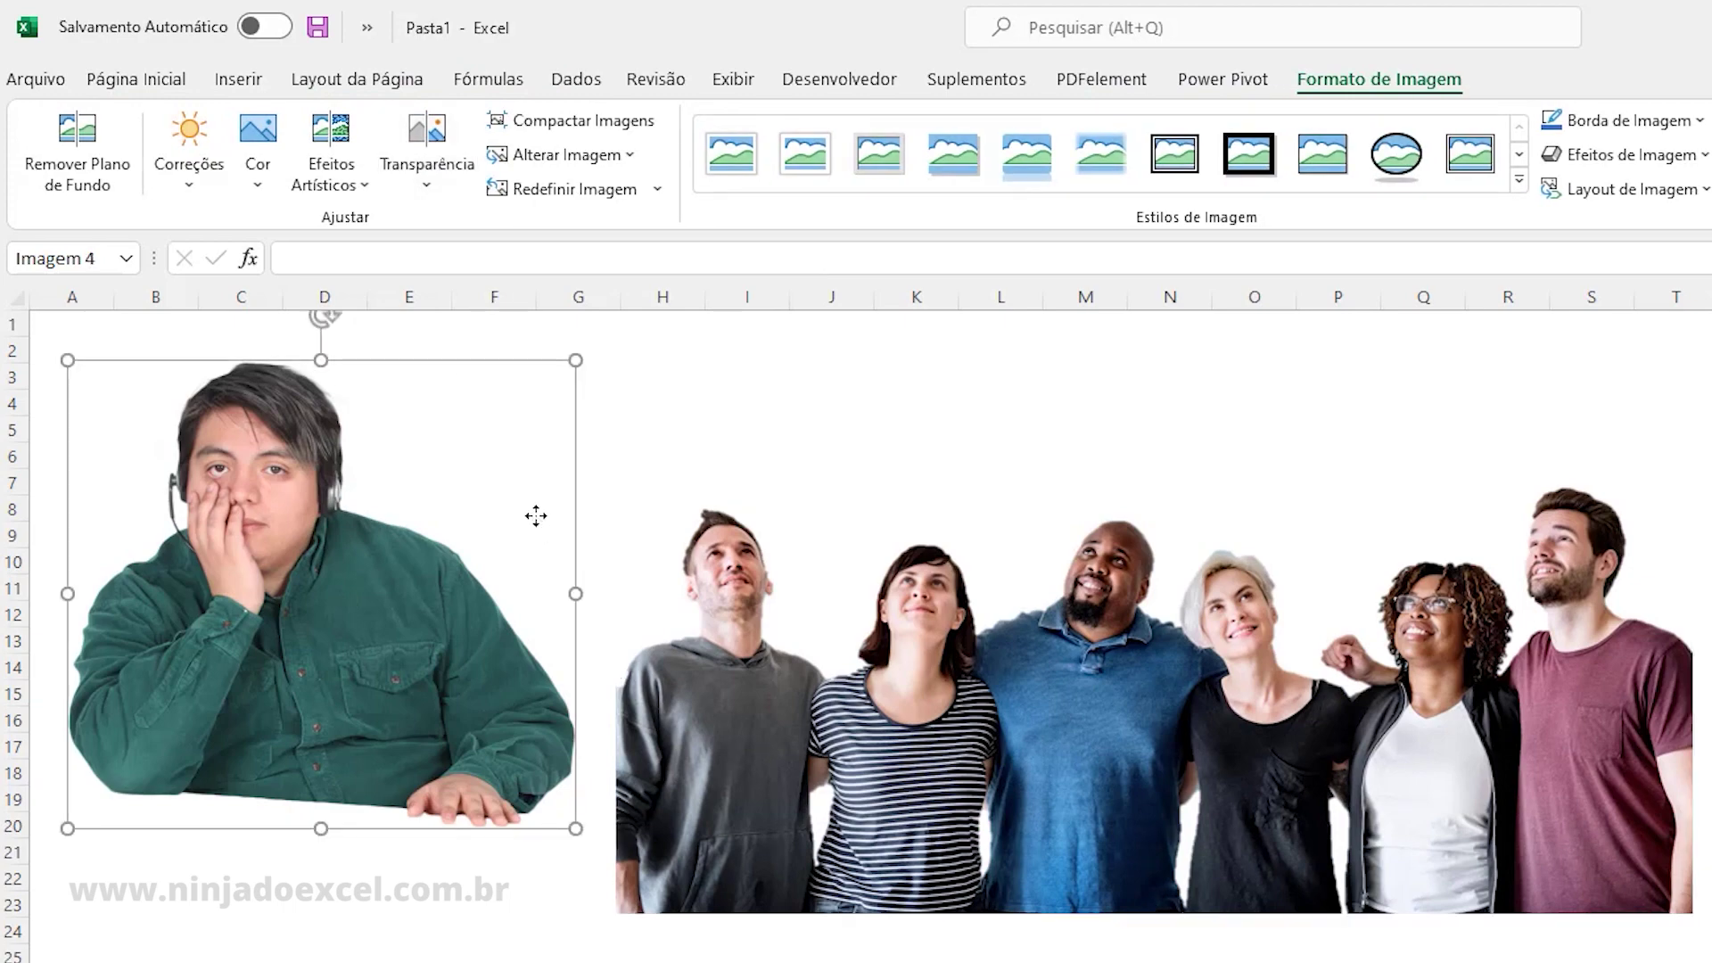
click(1147, 357)
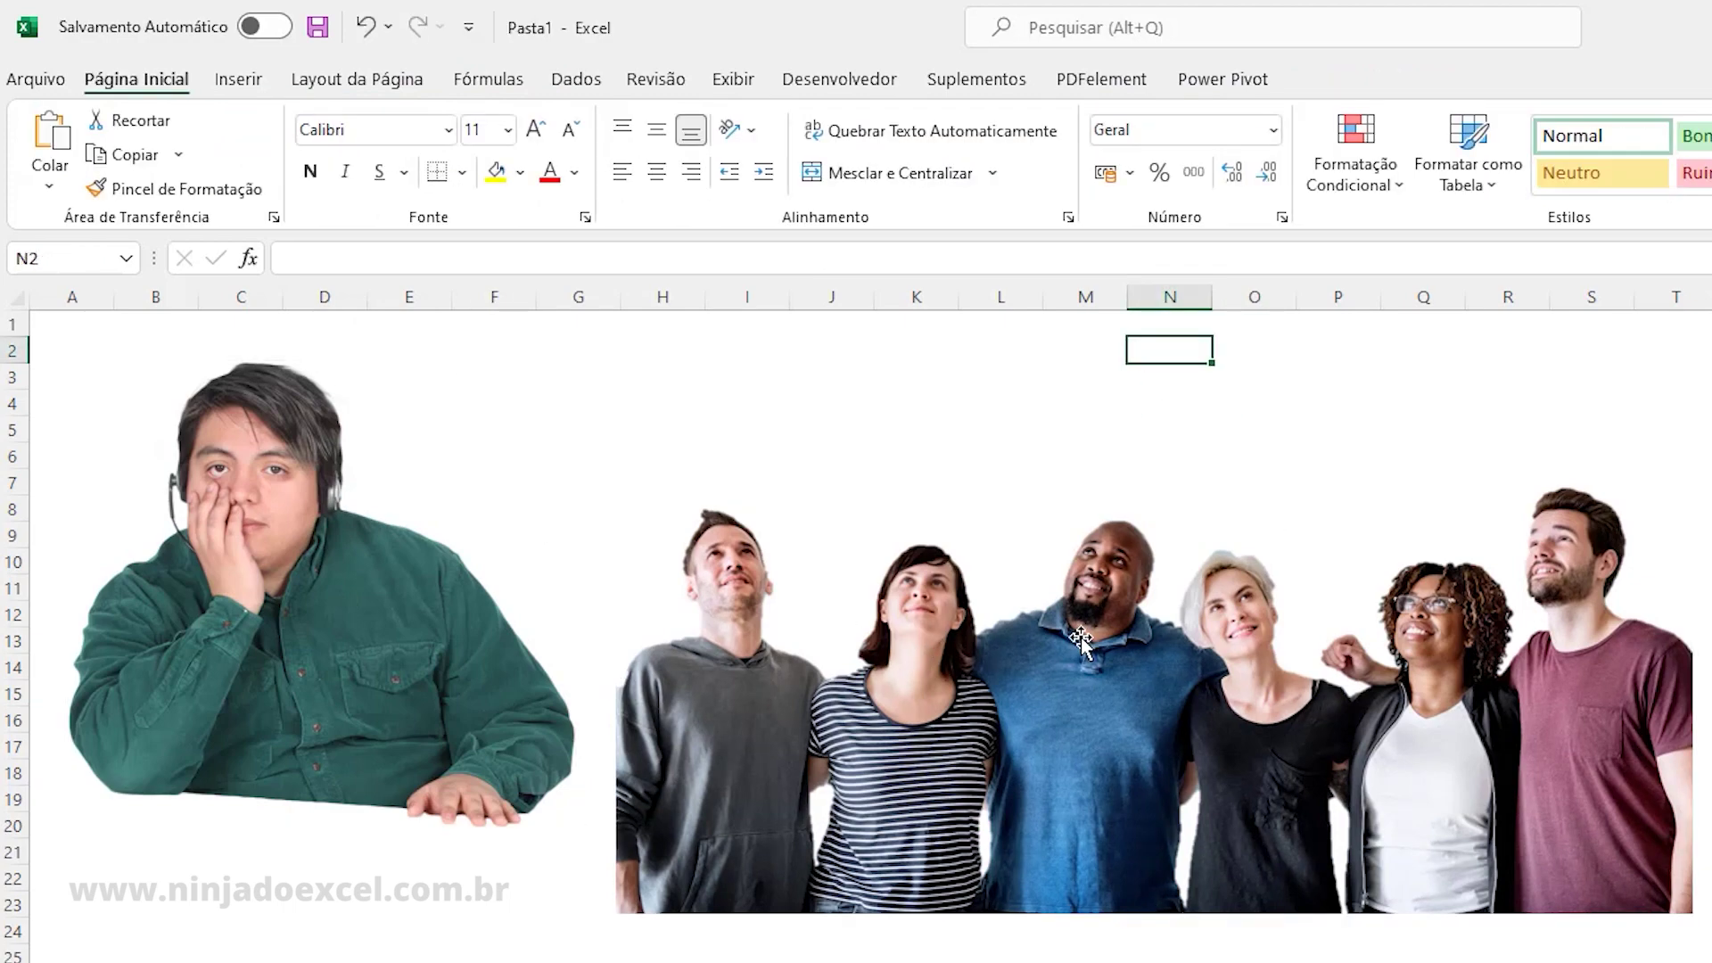
drag(1081, 641, 407, 765)
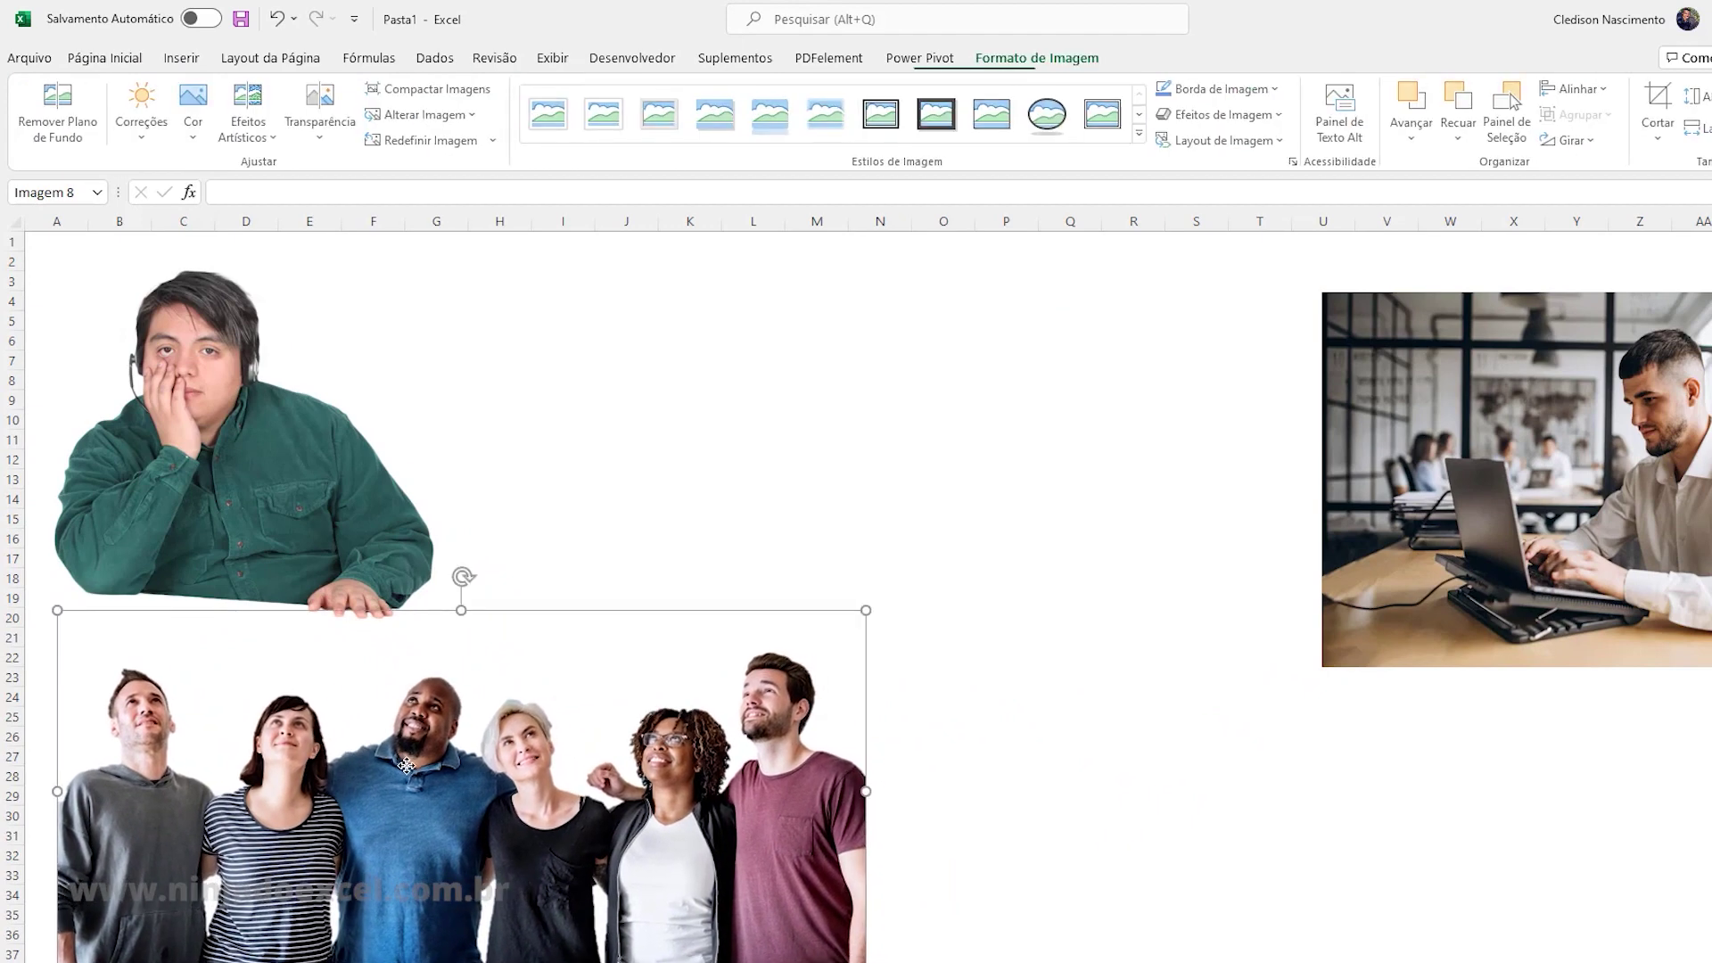
Move the office photo toward the sheet's top and enlarge it from its corner.
drag(1410, 524, 953, 532)
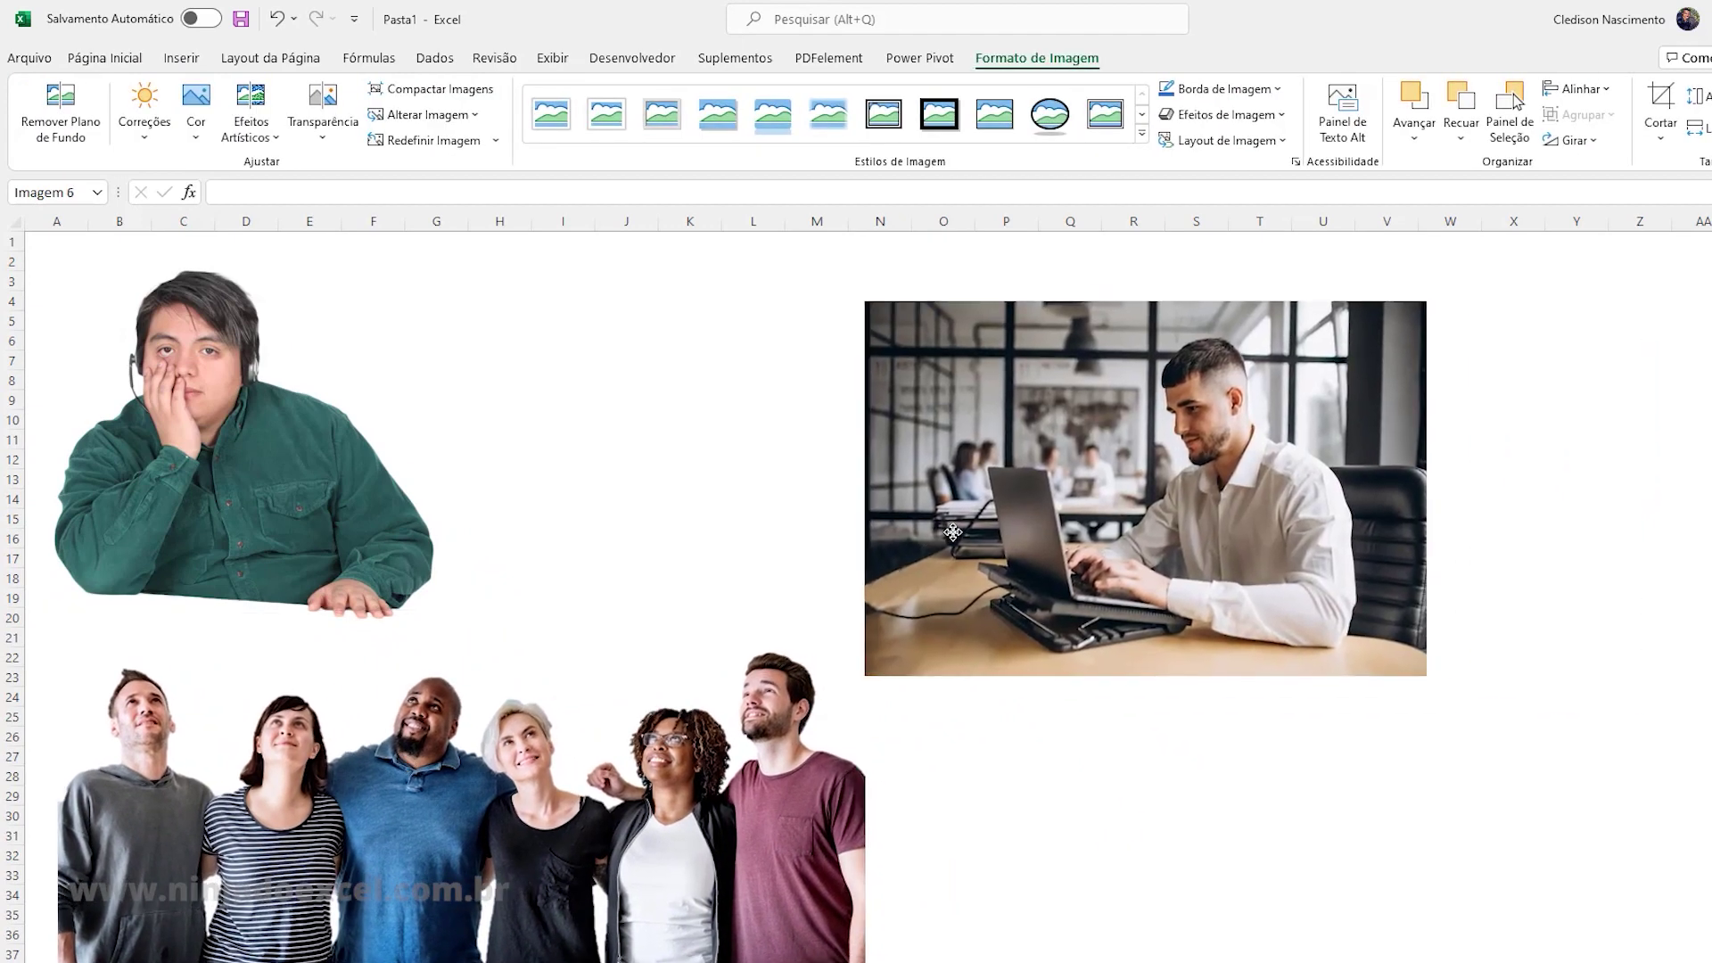
drag(952, 533, 926, 476)
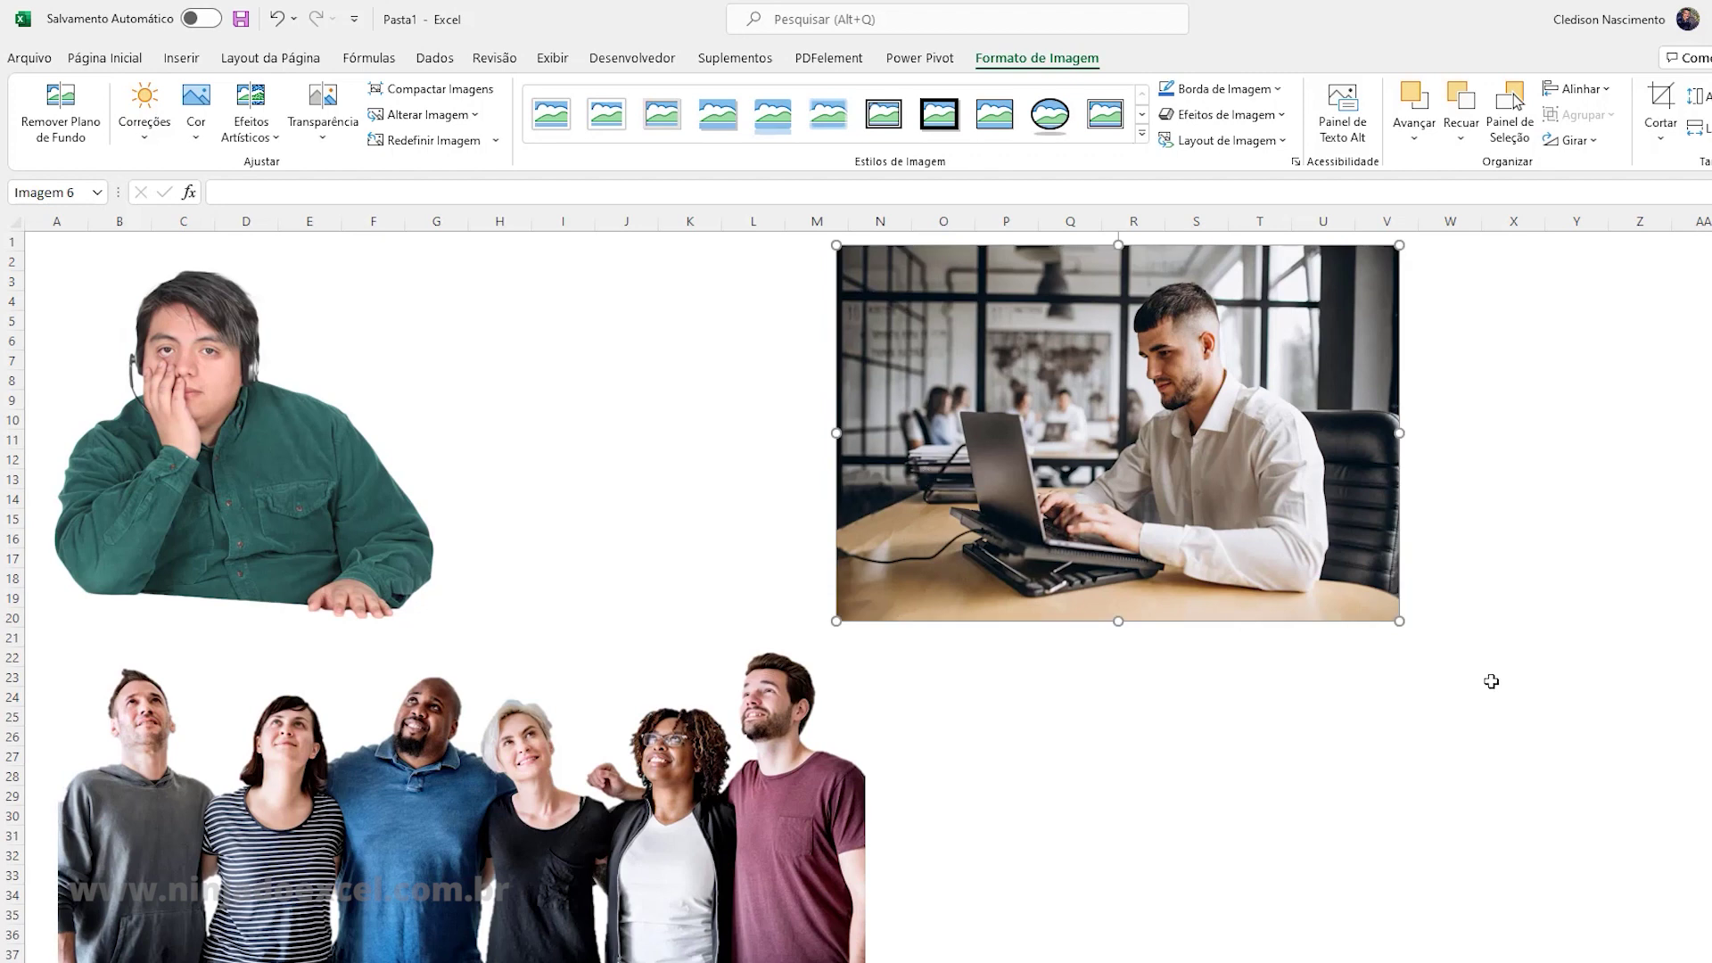
drag(1400, 621, 1597, 752)
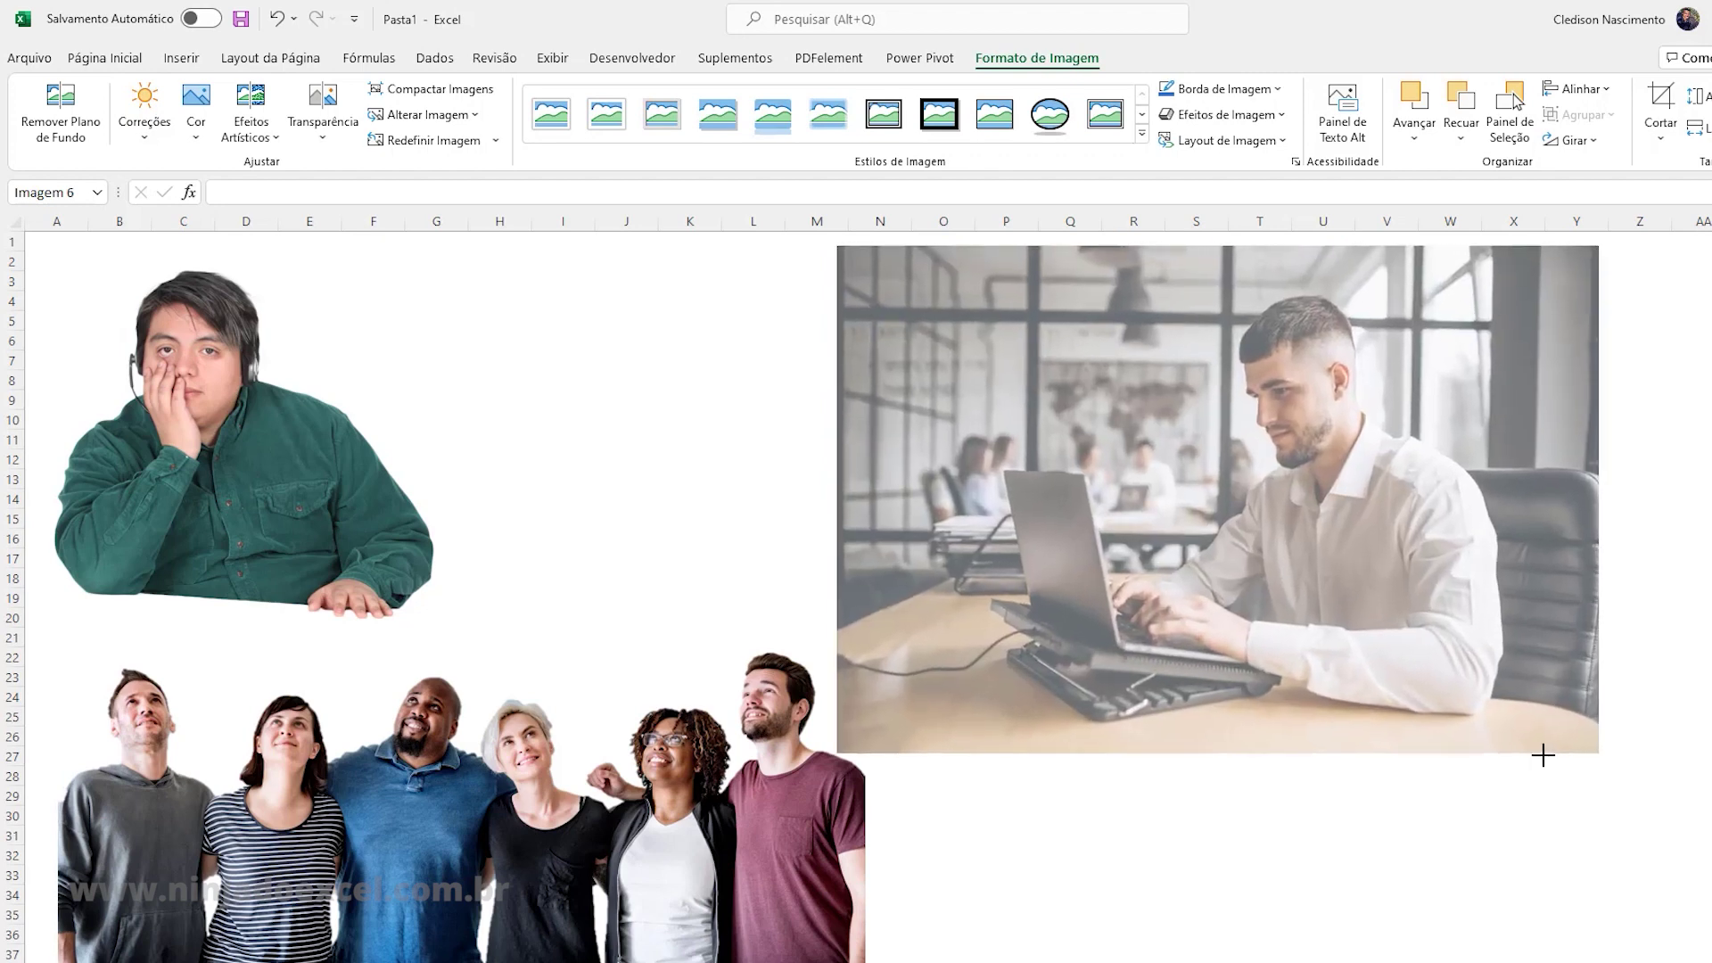
drag(1410, 639, 1506, 682)
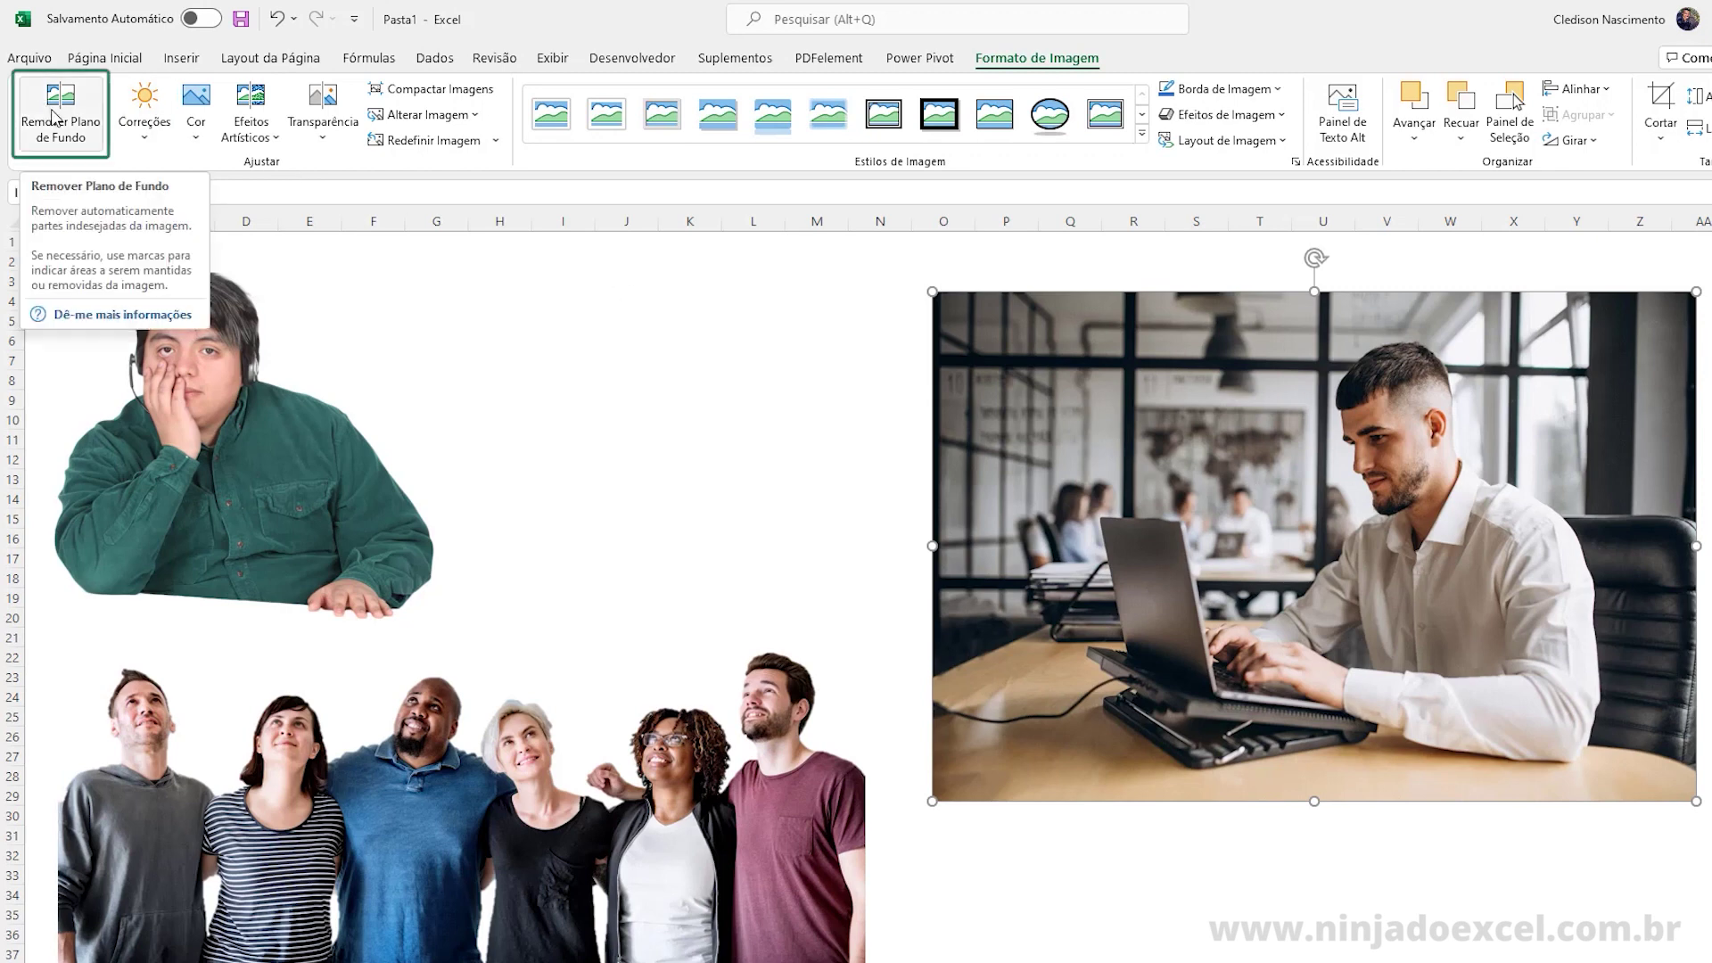
Start background removal on the office photo.
click(780, 333)
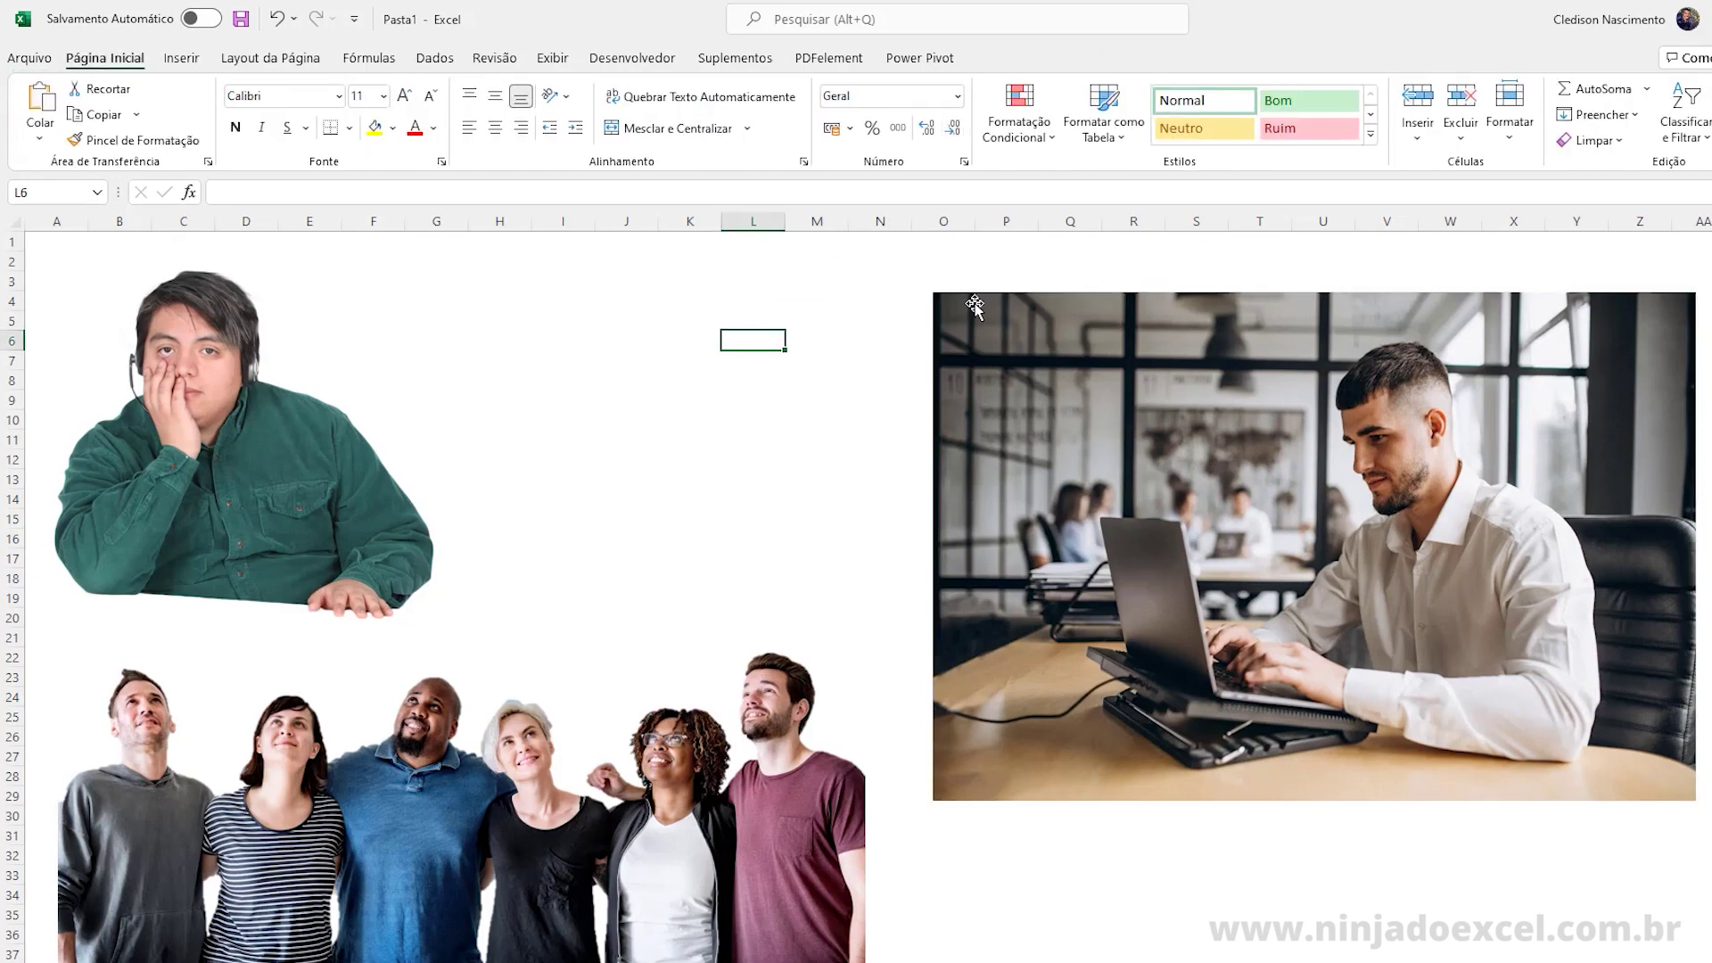
click(997, 331)
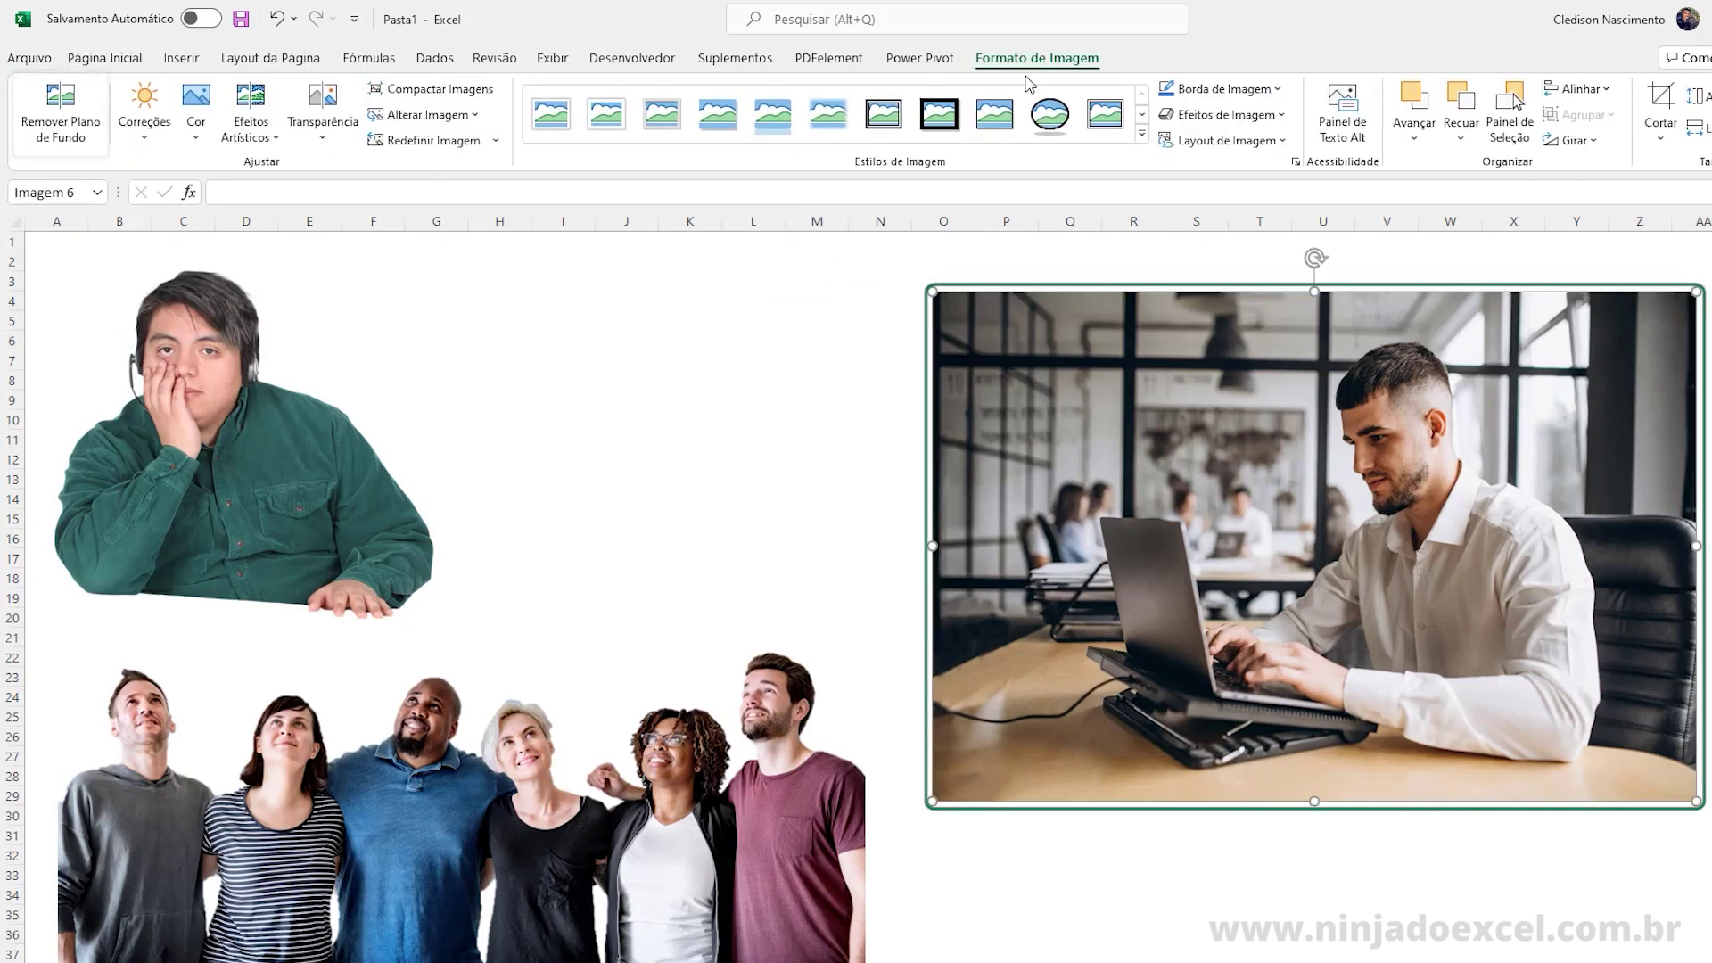
click(55, 107)
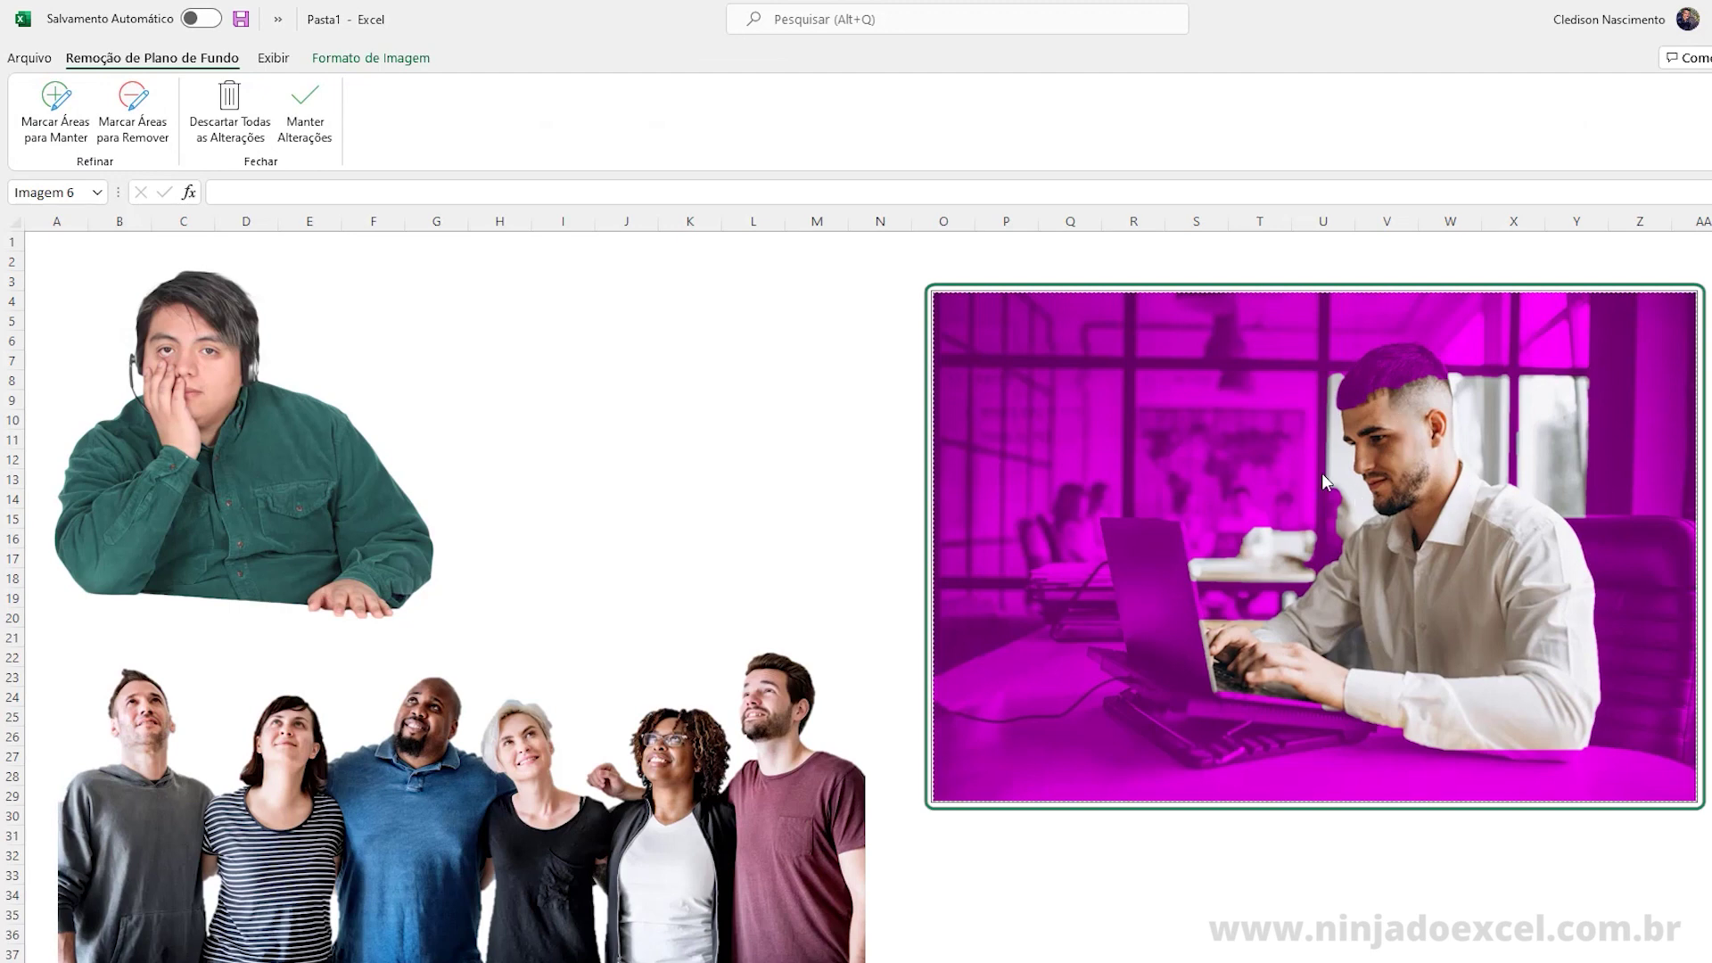
Mark the man's hair, laptop edges, forearm, shoulder, right shirt side and chair to keep.
click(70, 101)
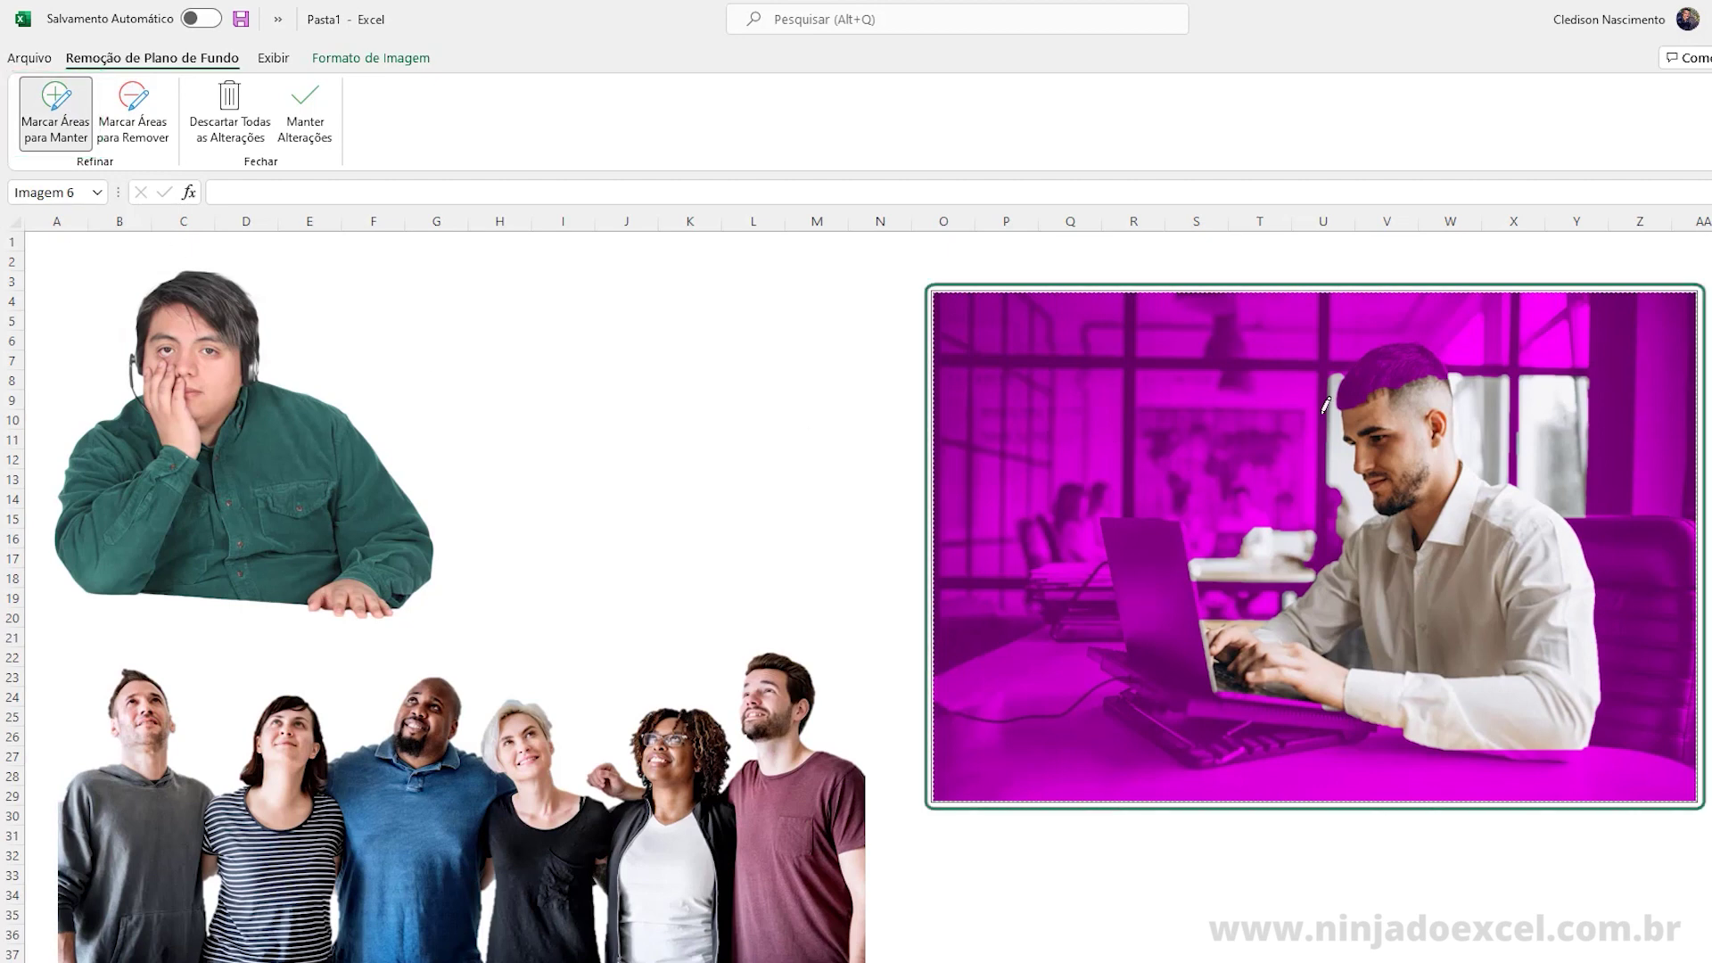
drag(1382, 366, 1438, 354)
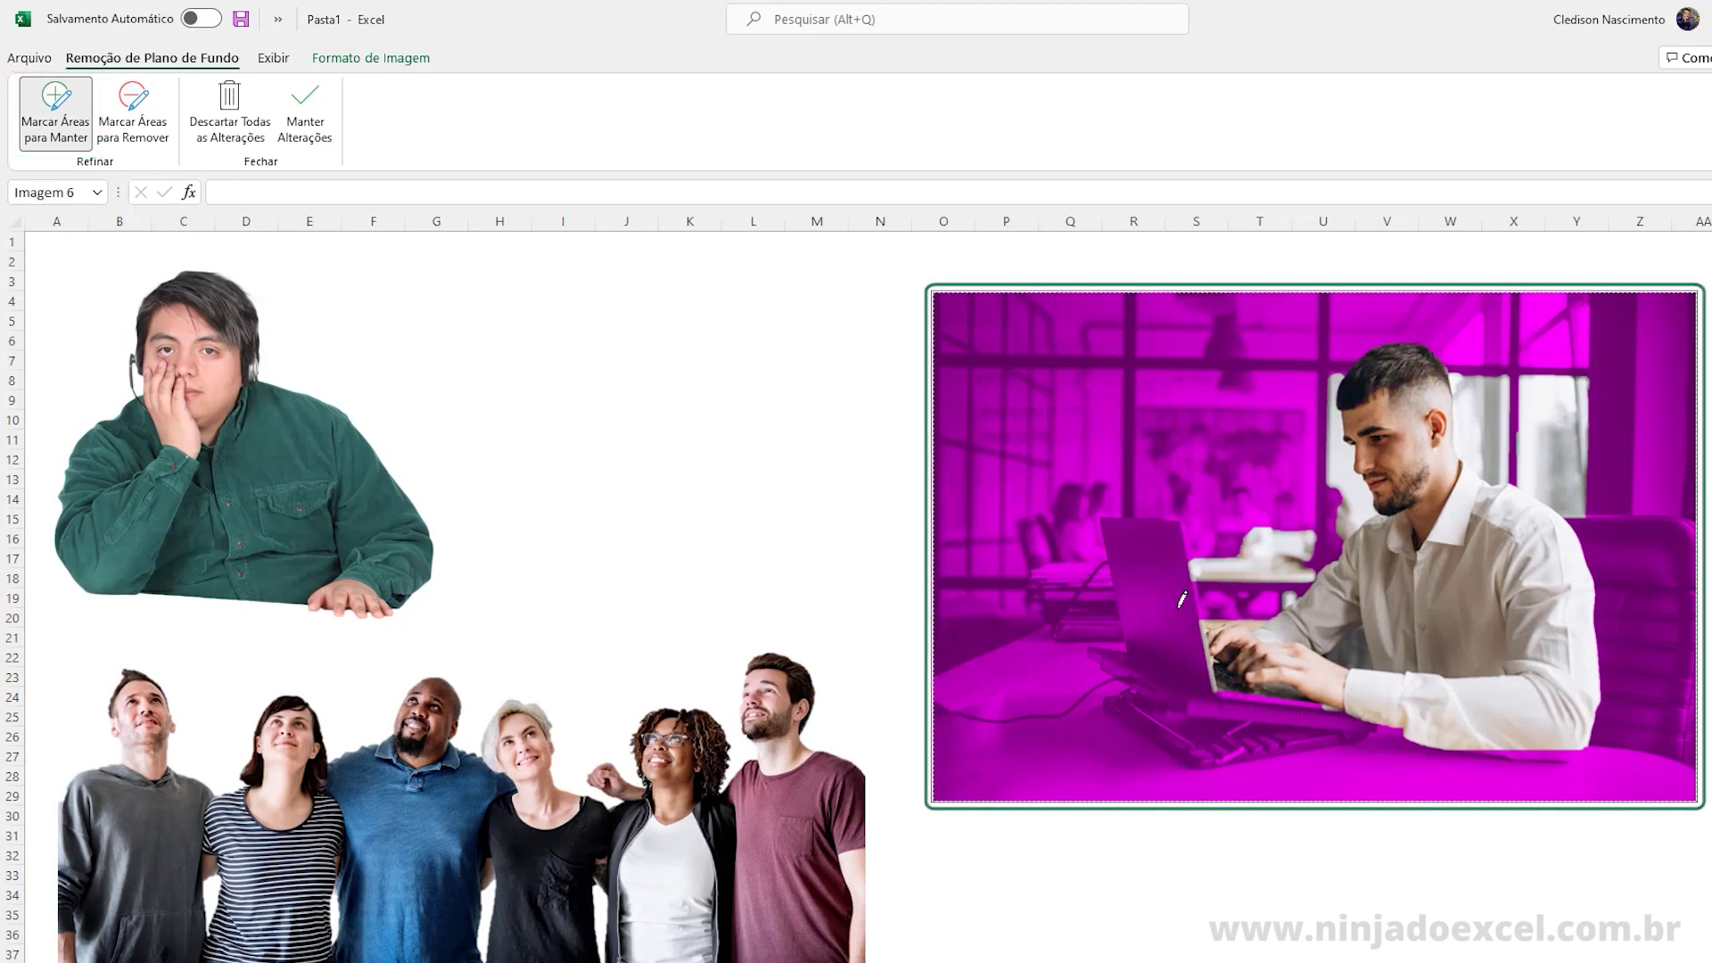
mouse_move(1152, 533)
mouse_down()
mouse_move(1270, 720)
mouse_move(1359, 724)
mouse_up()
drag(1126, 696, 1217, 757)
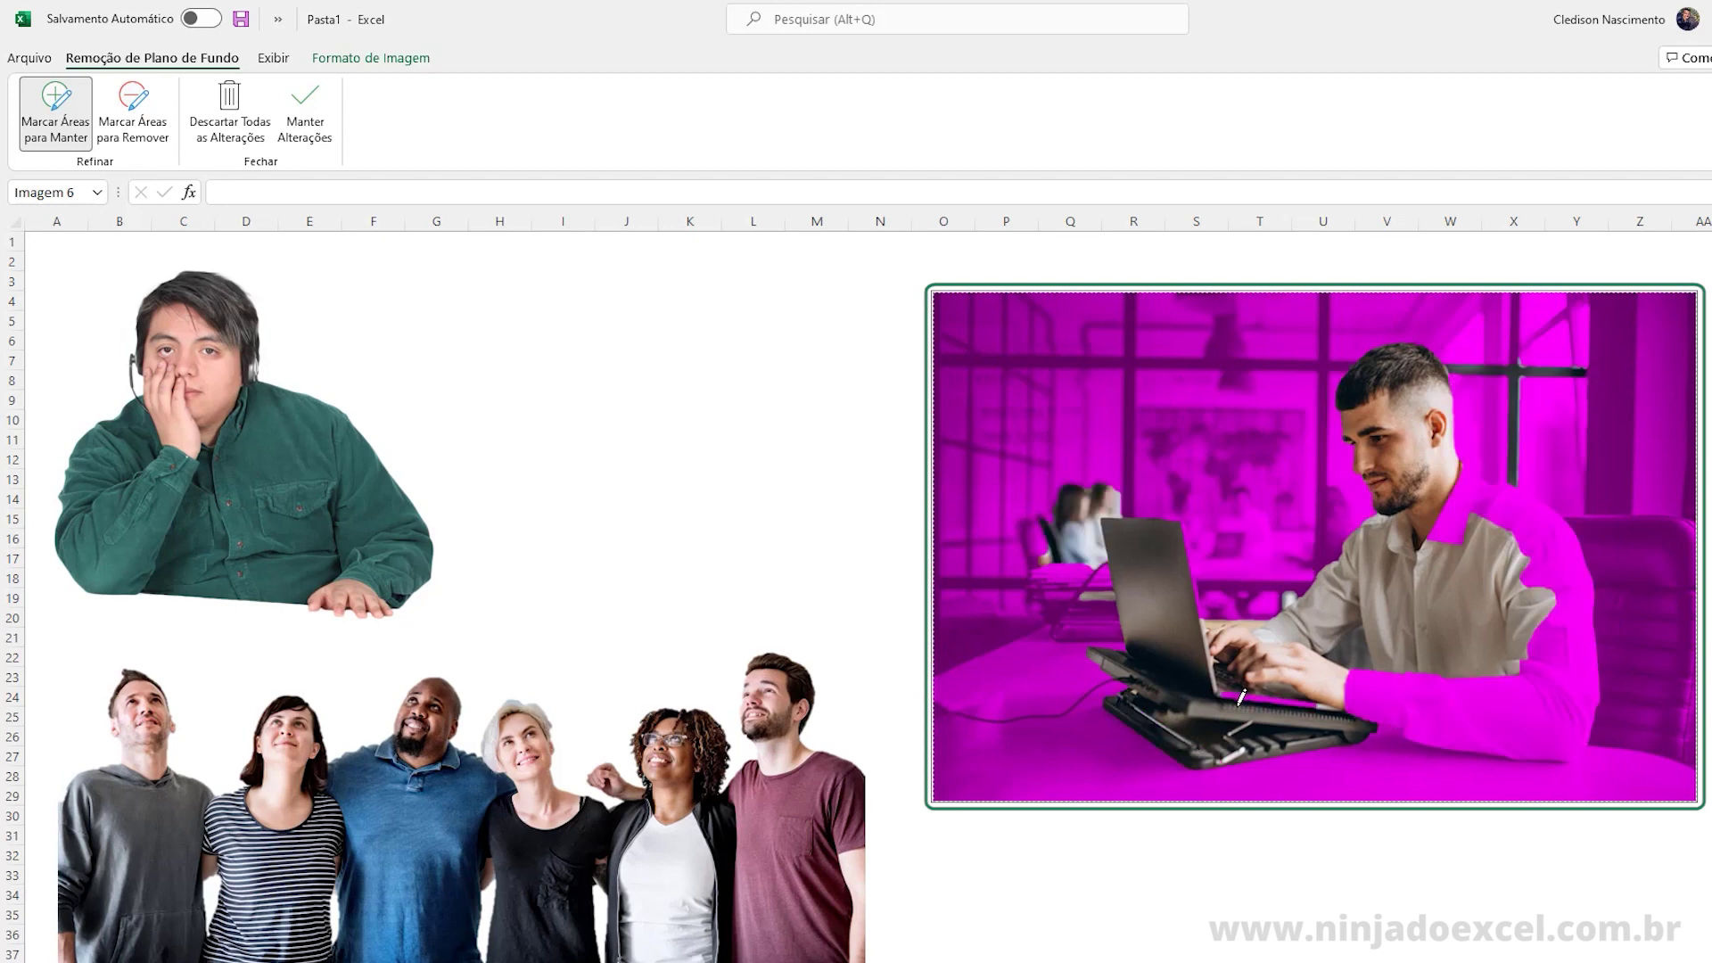
mouse_move(1370, 693)
mouse_down()
mouse_move(1561, 646)
mouse_move(1556, 611)
mouse_up()
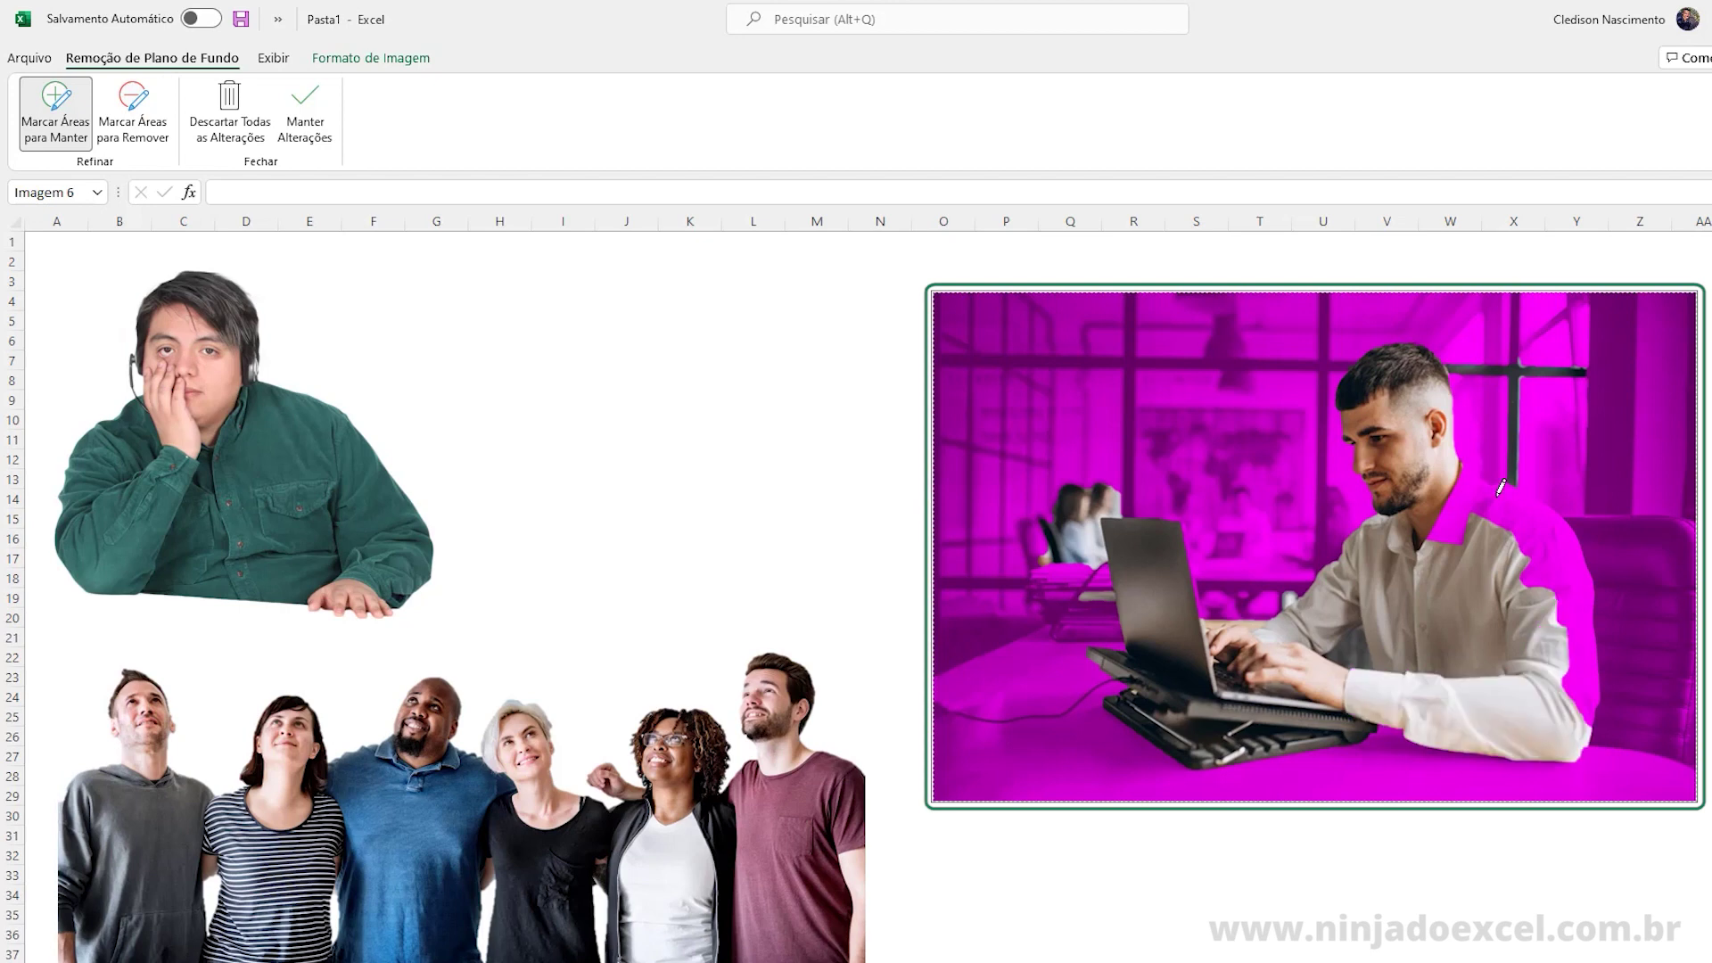
drag(1502, 486, 1557, 606)
drag(1635, 553, 1641, 697)
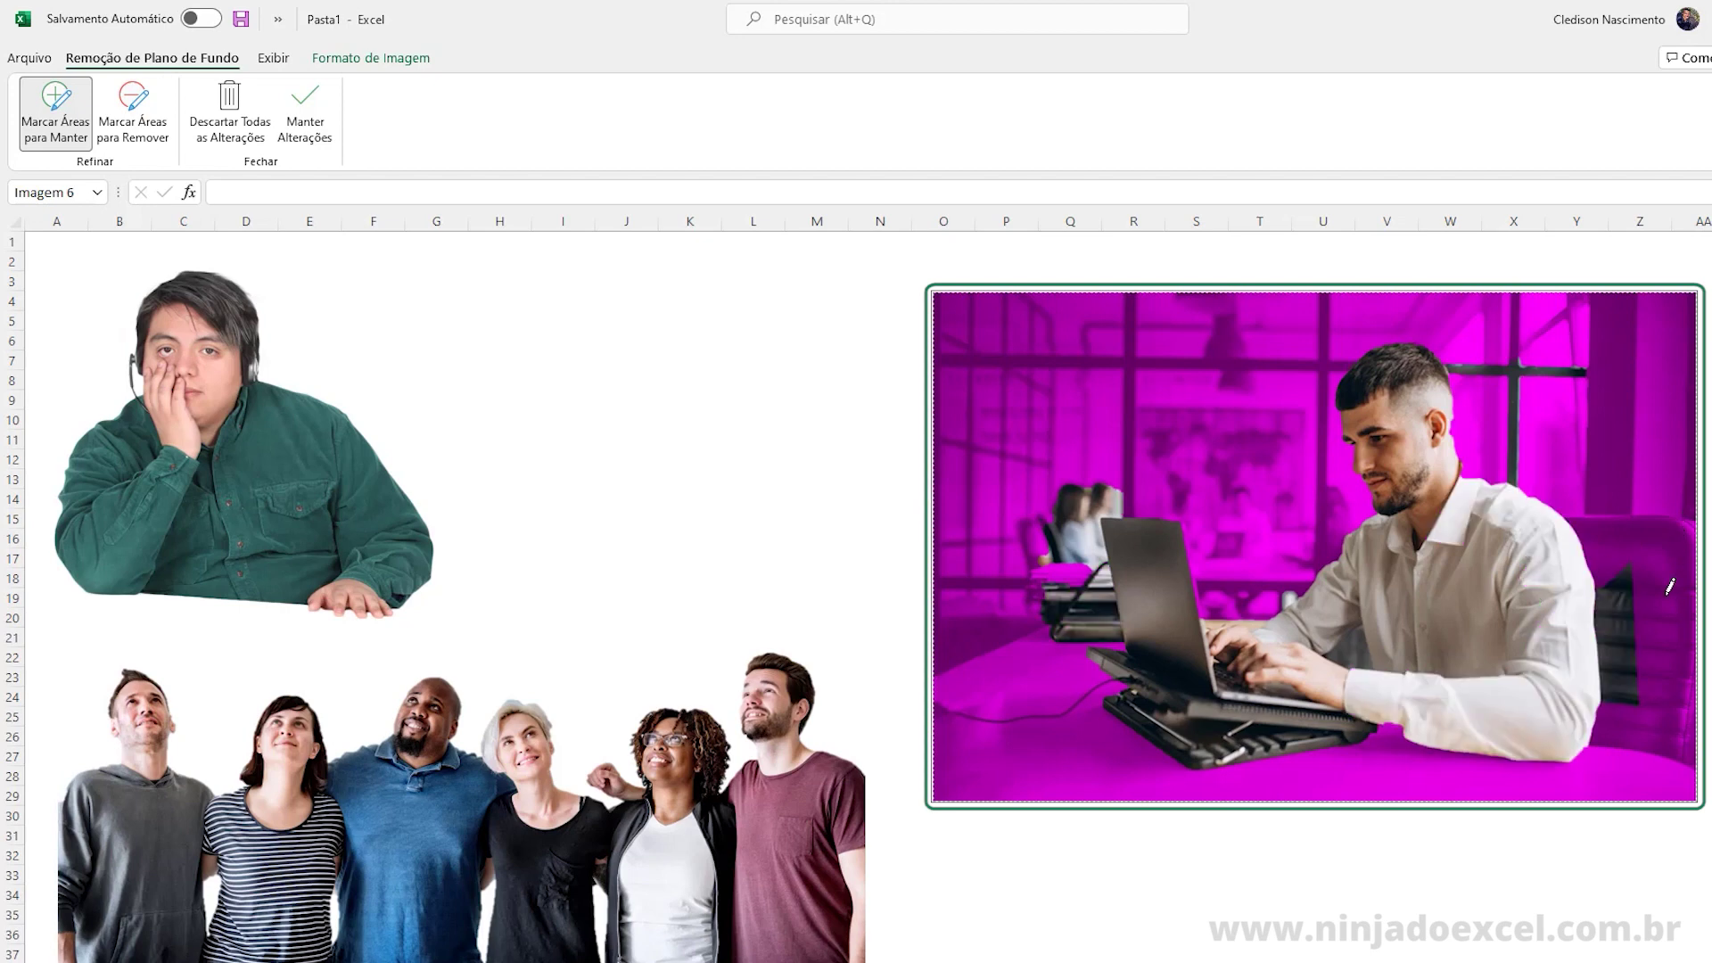
drag(1671, 586, 1652, 736)
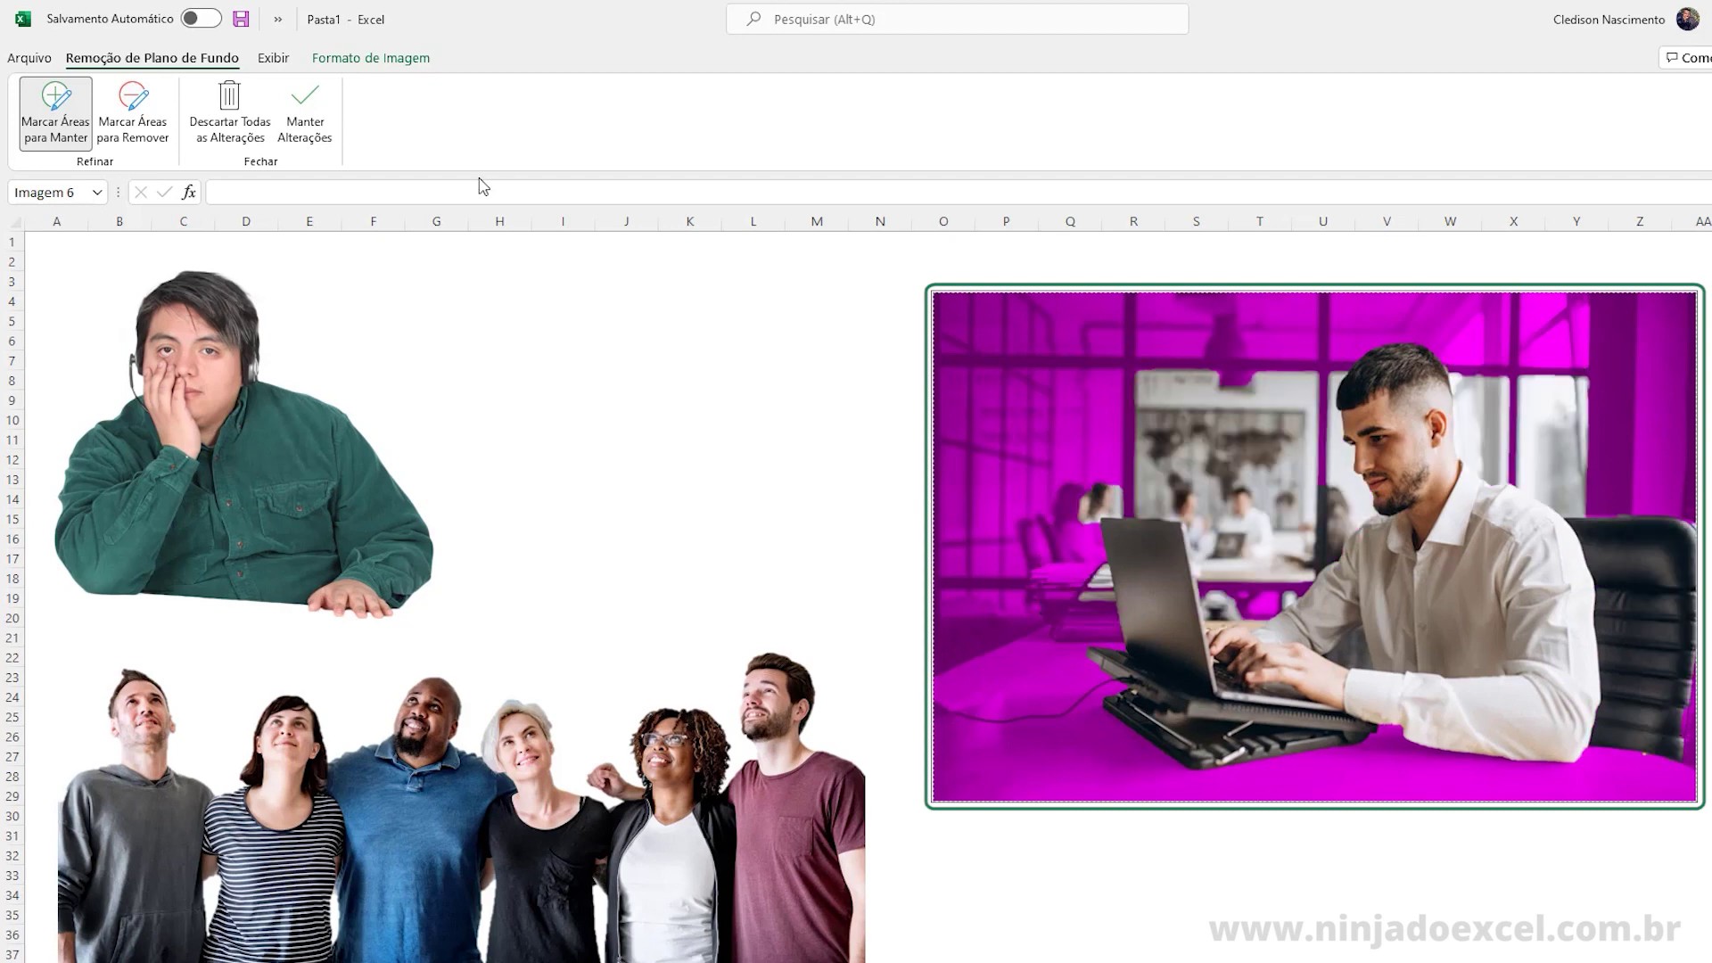
Mark the back wall, window, white panels and small patches around the laptop man for removal.
click(147, 109)
click(147, 109)
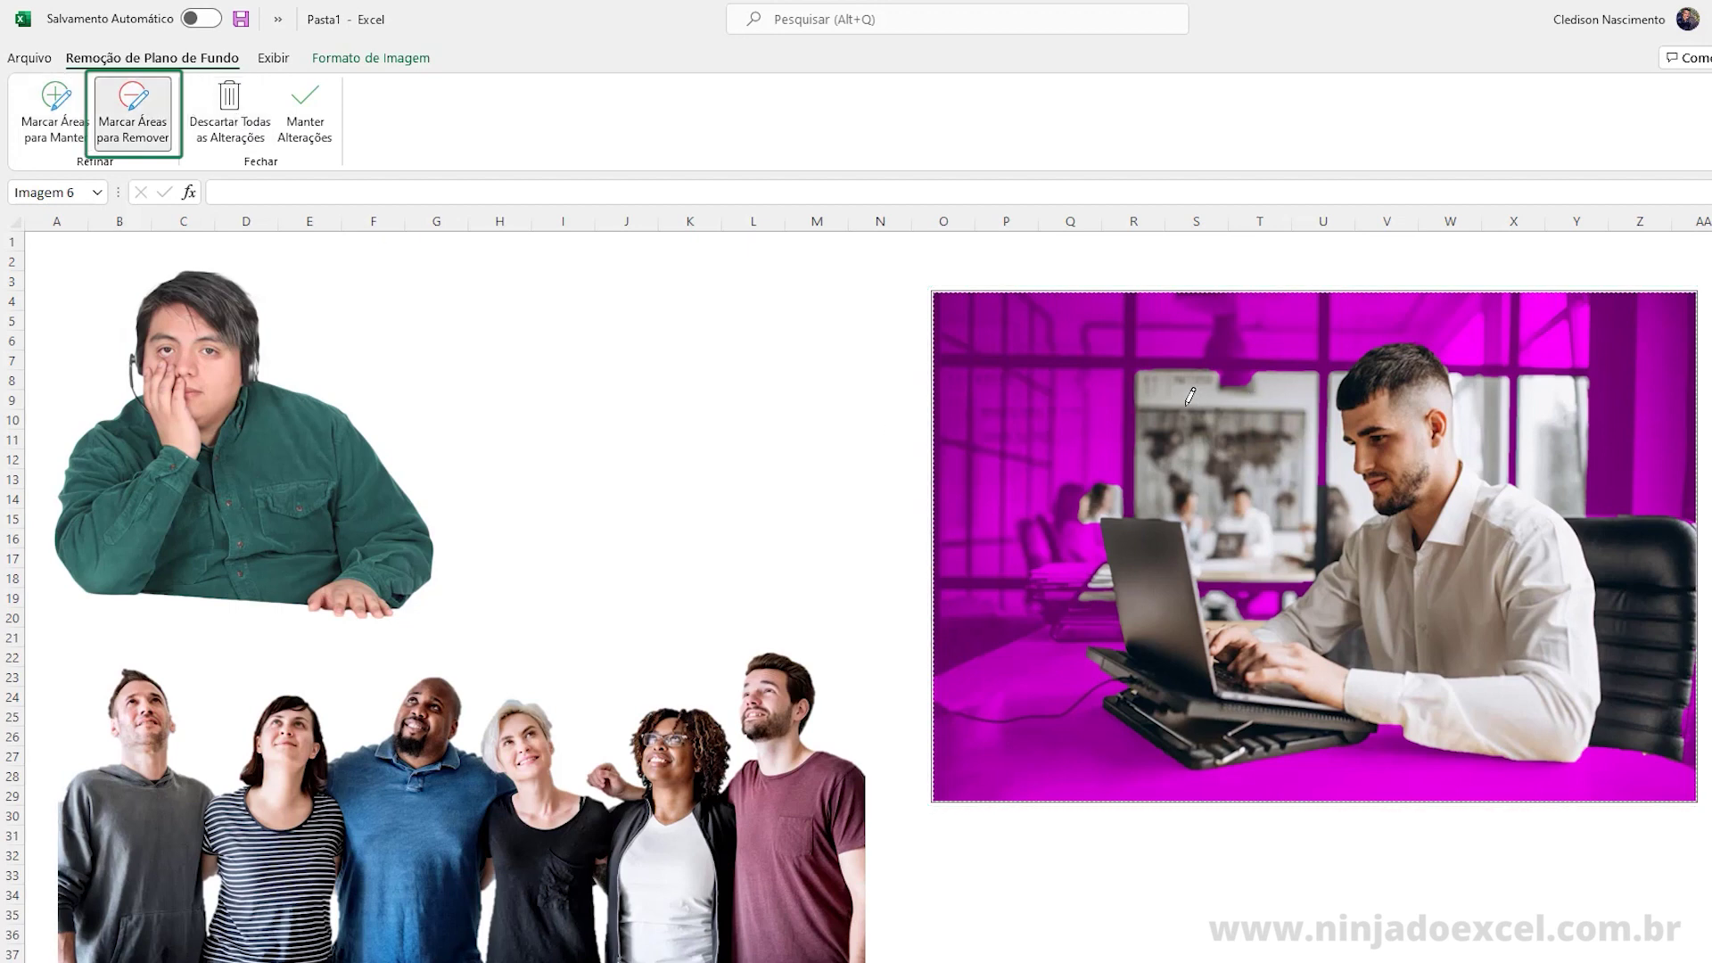
drag(1189, 397, 1231, 513)
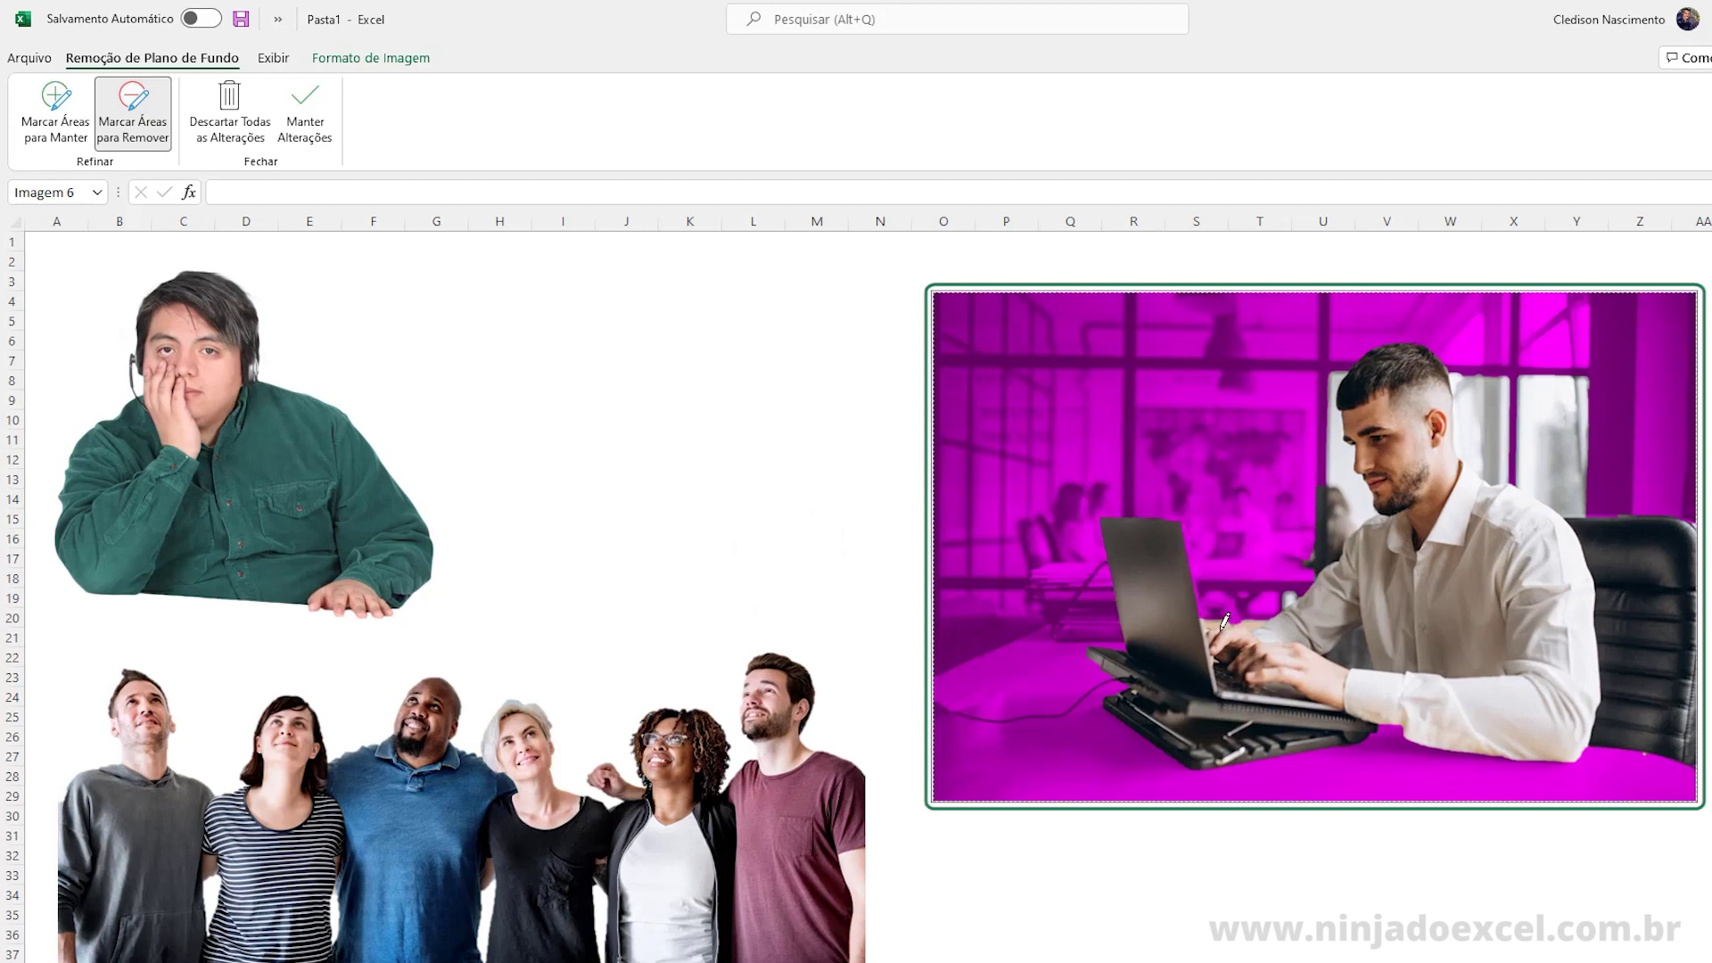
drag(1352, 506, 1343, 433)
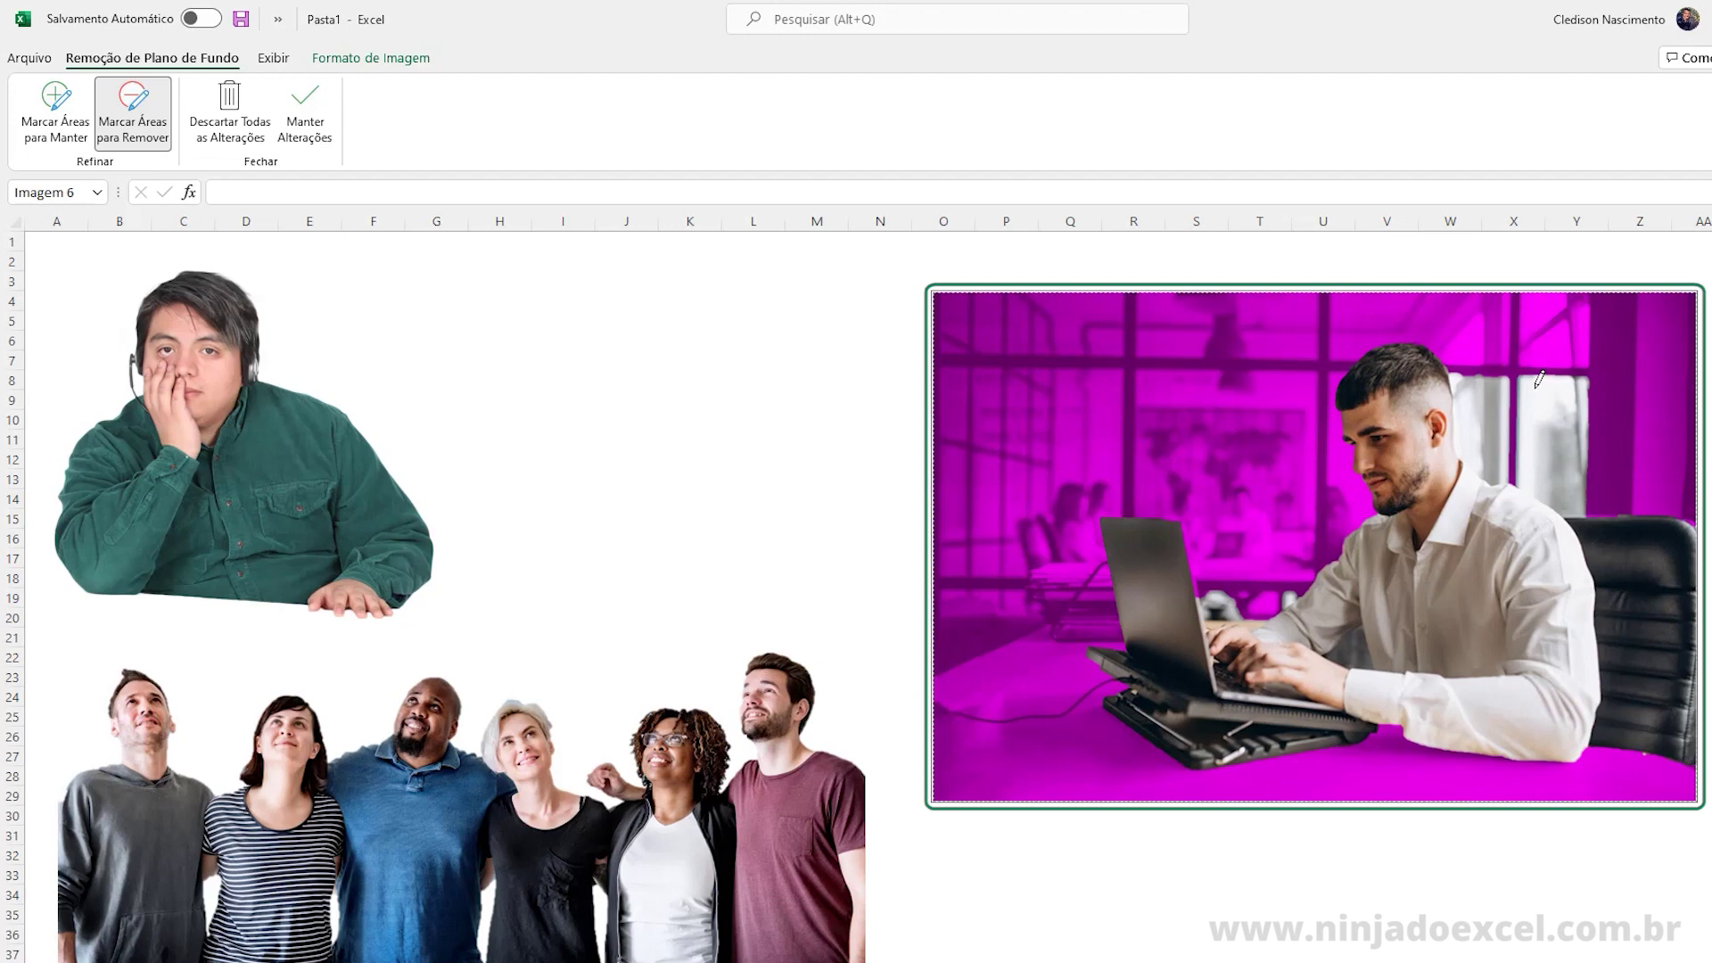
drag(1539, 379, 1579, 488)
drag(1478, 384, 1507, 458)
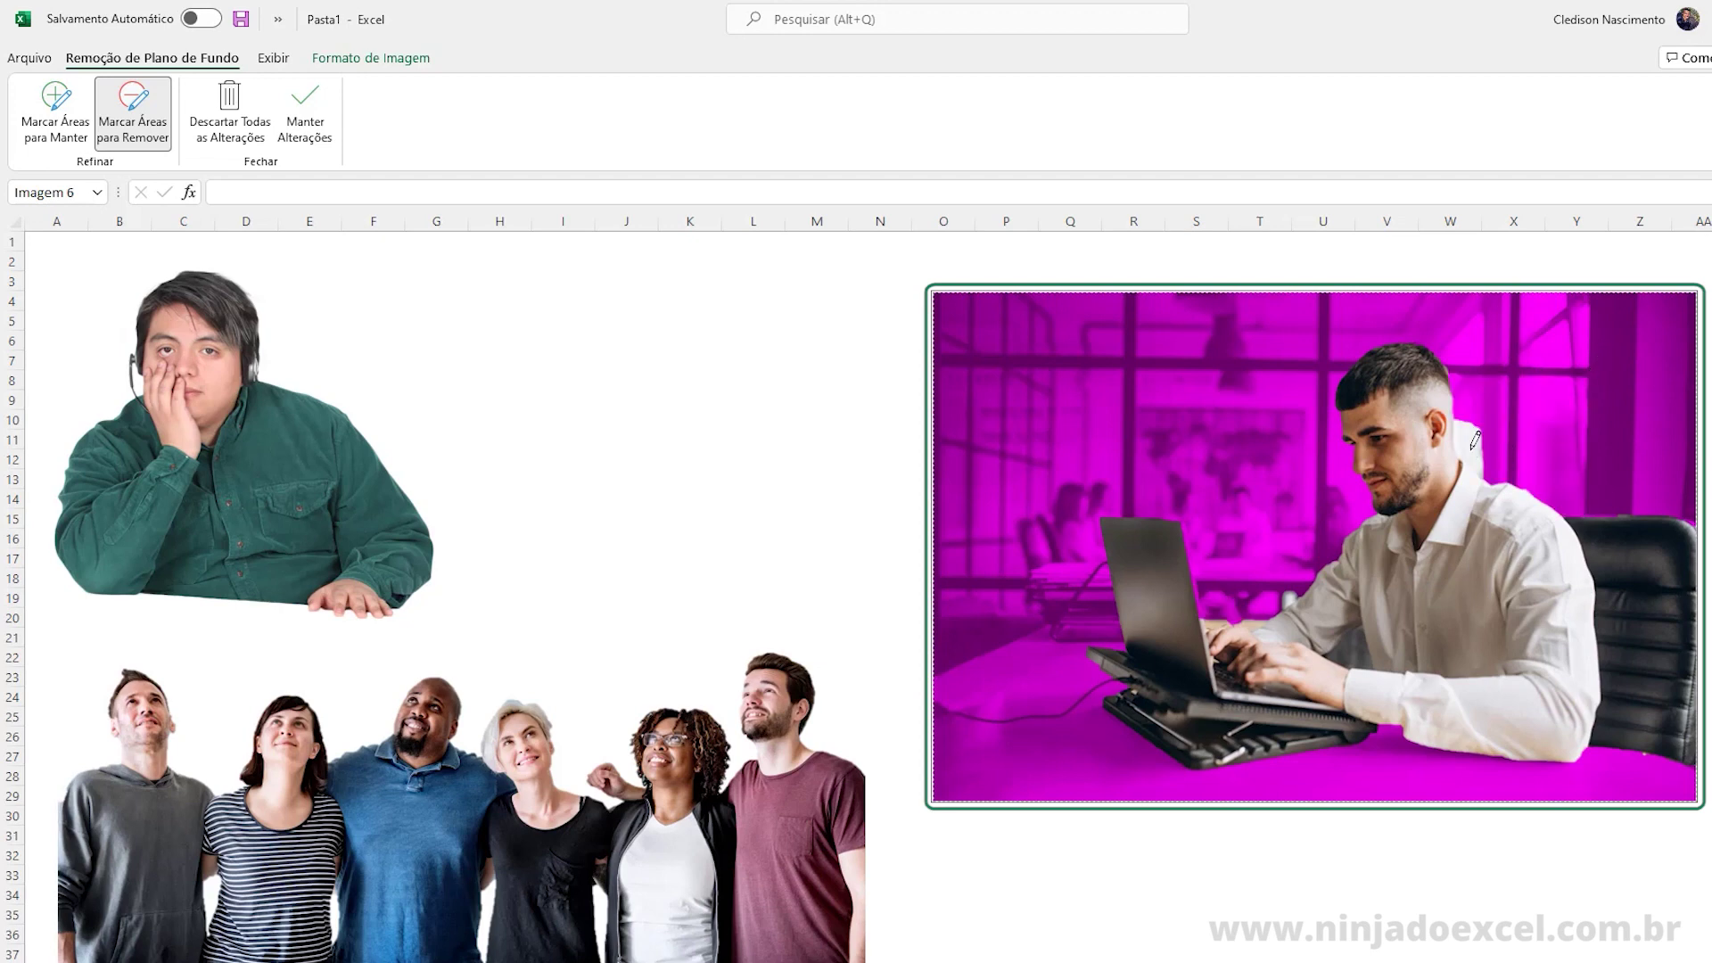
drag(1506, 459, 1507, 461)
drag(1363, 662, 1364, 663)
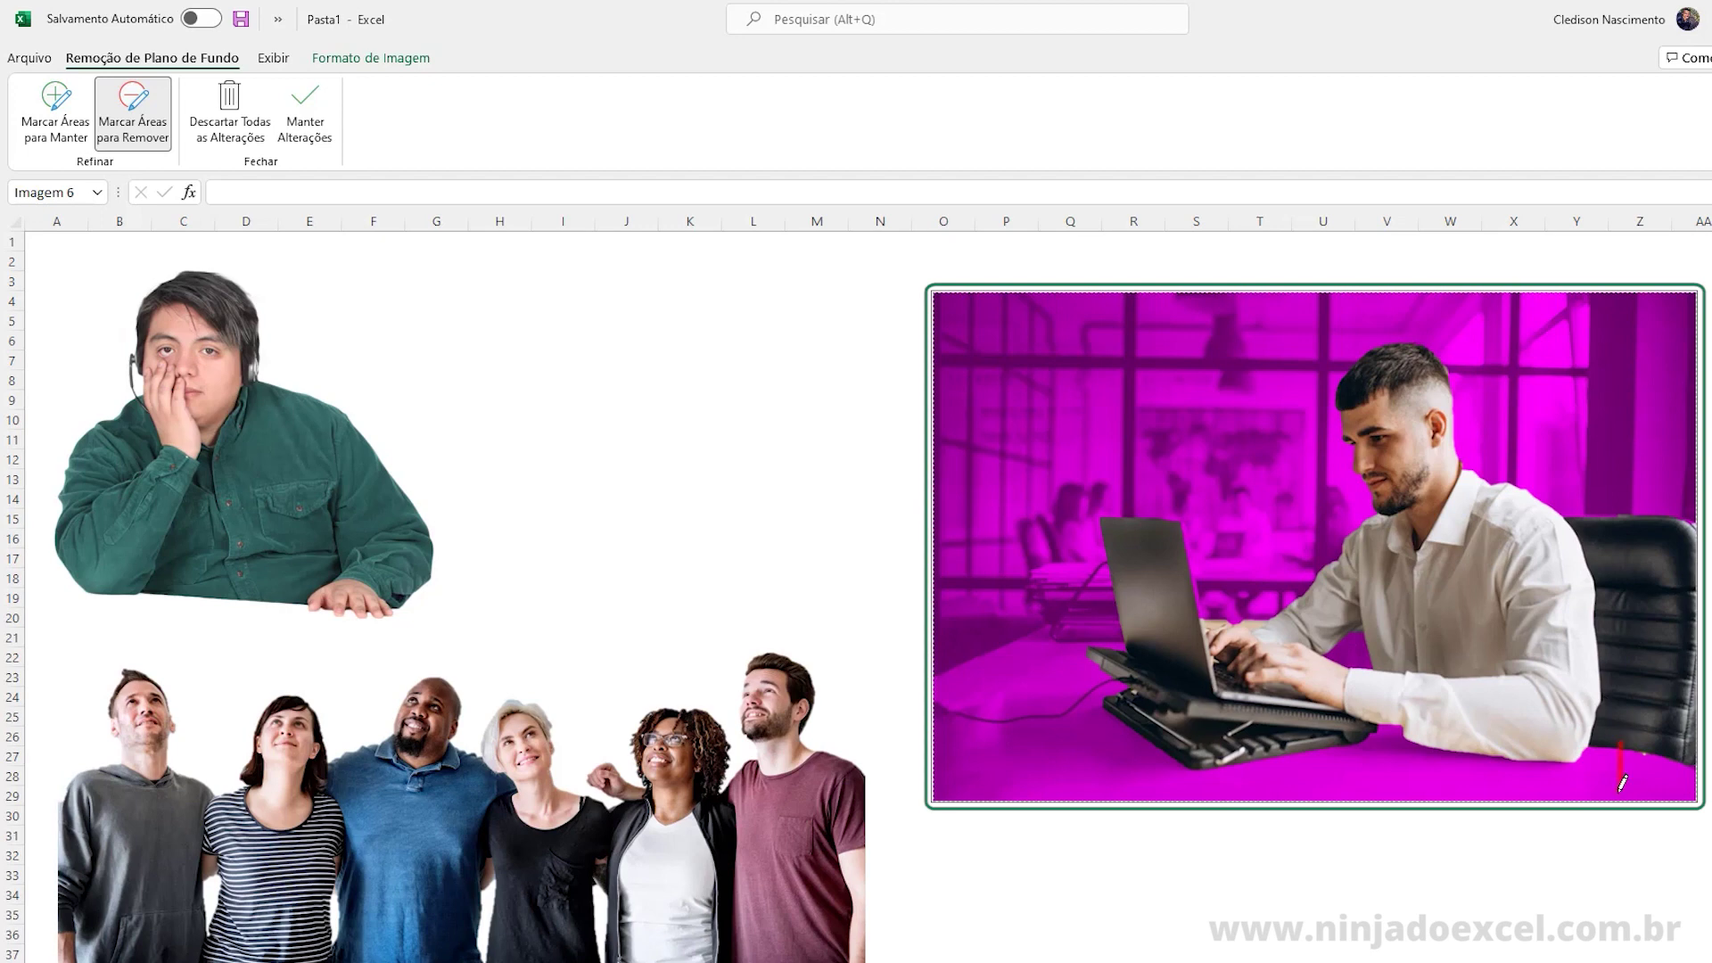
key(Escape)
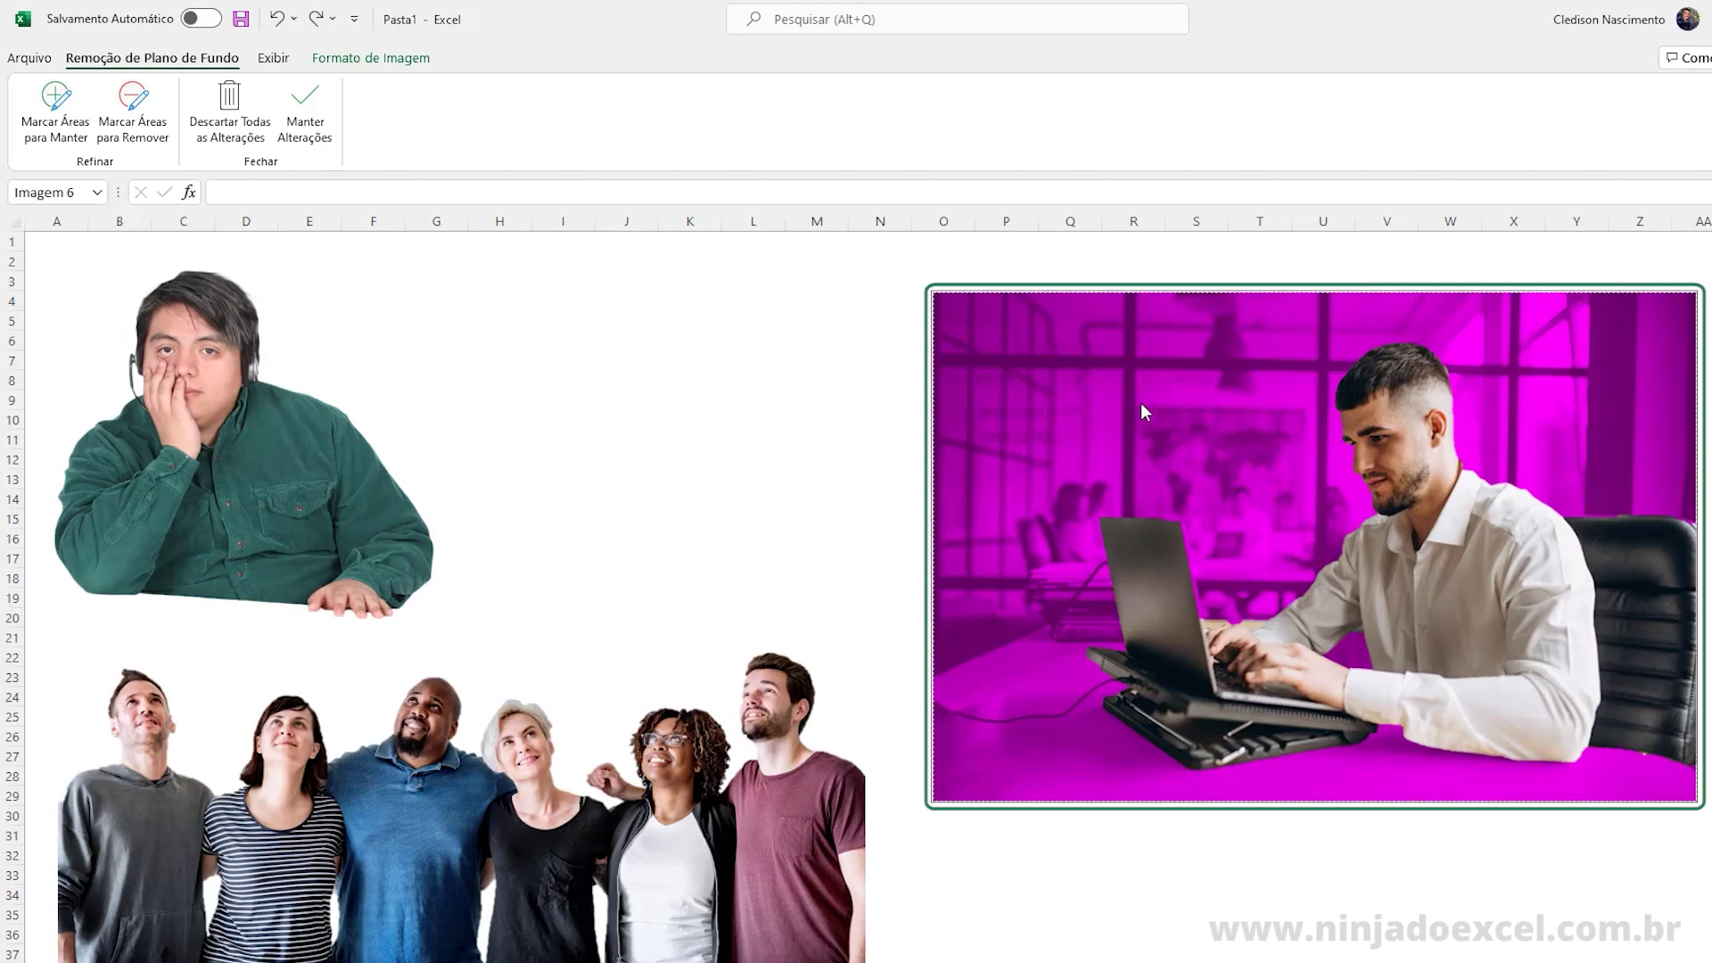
Keep the background removal, then crop the empty left and top edges off the laptop-man picture.
click(308, 111)
click(743, 460)
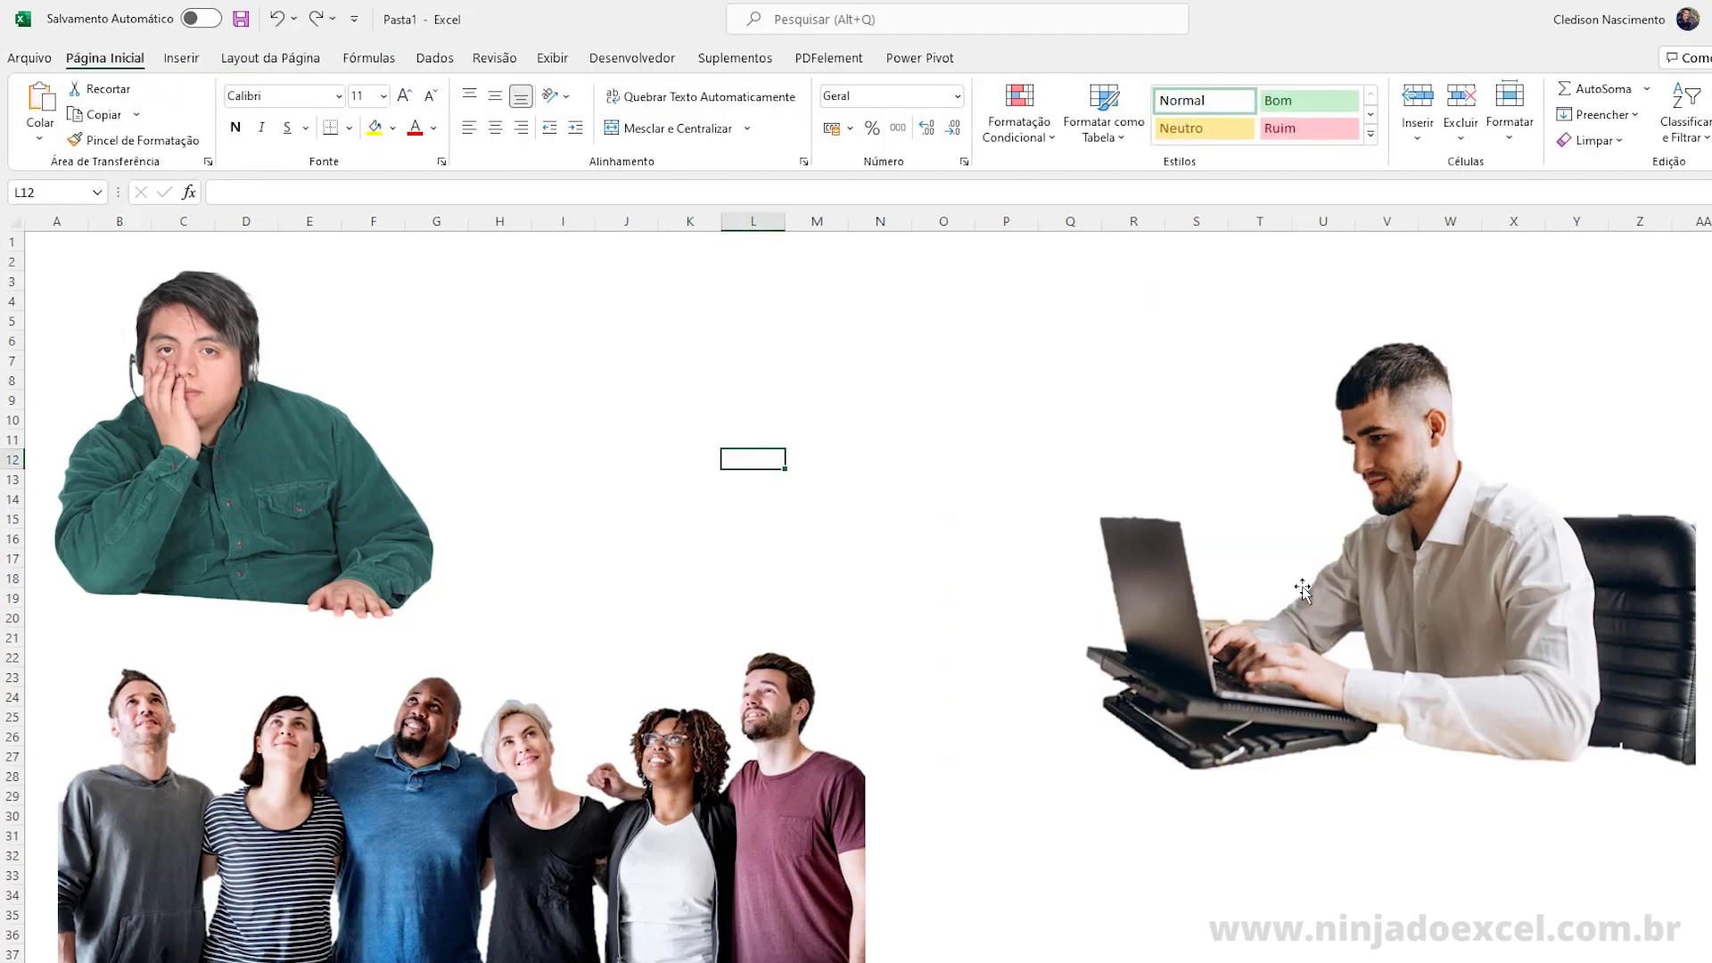
click(1451, 527)
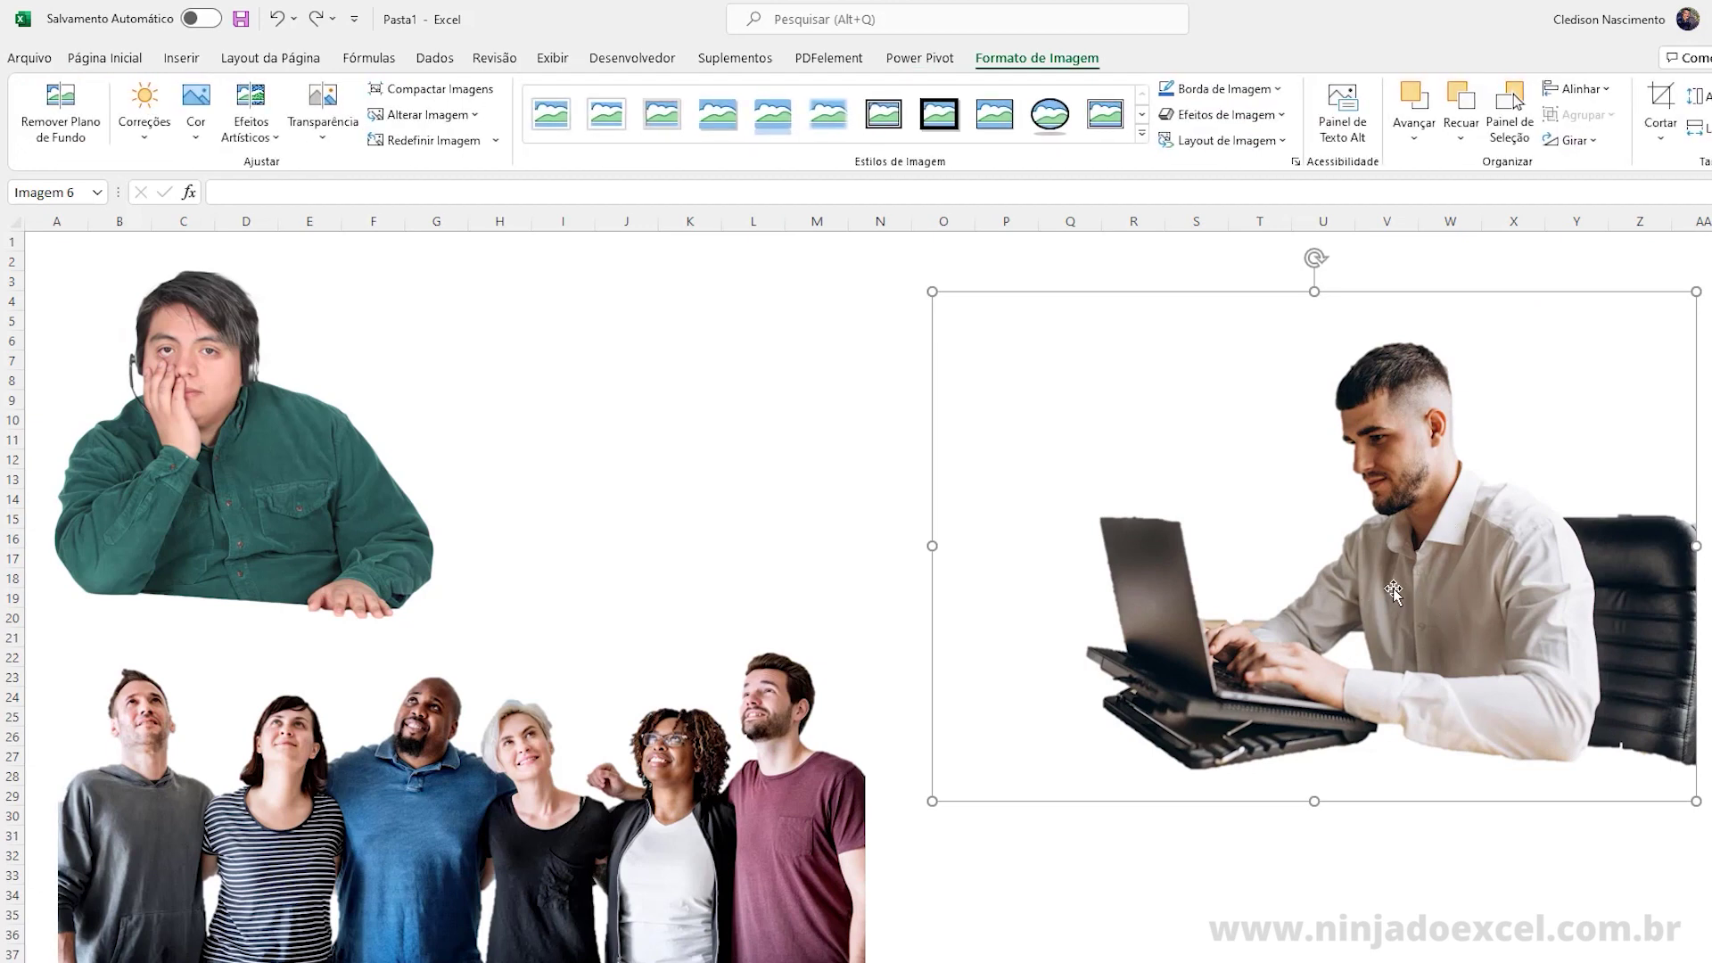
click(1661, 98)
drag(934, 545, 1078, 538)
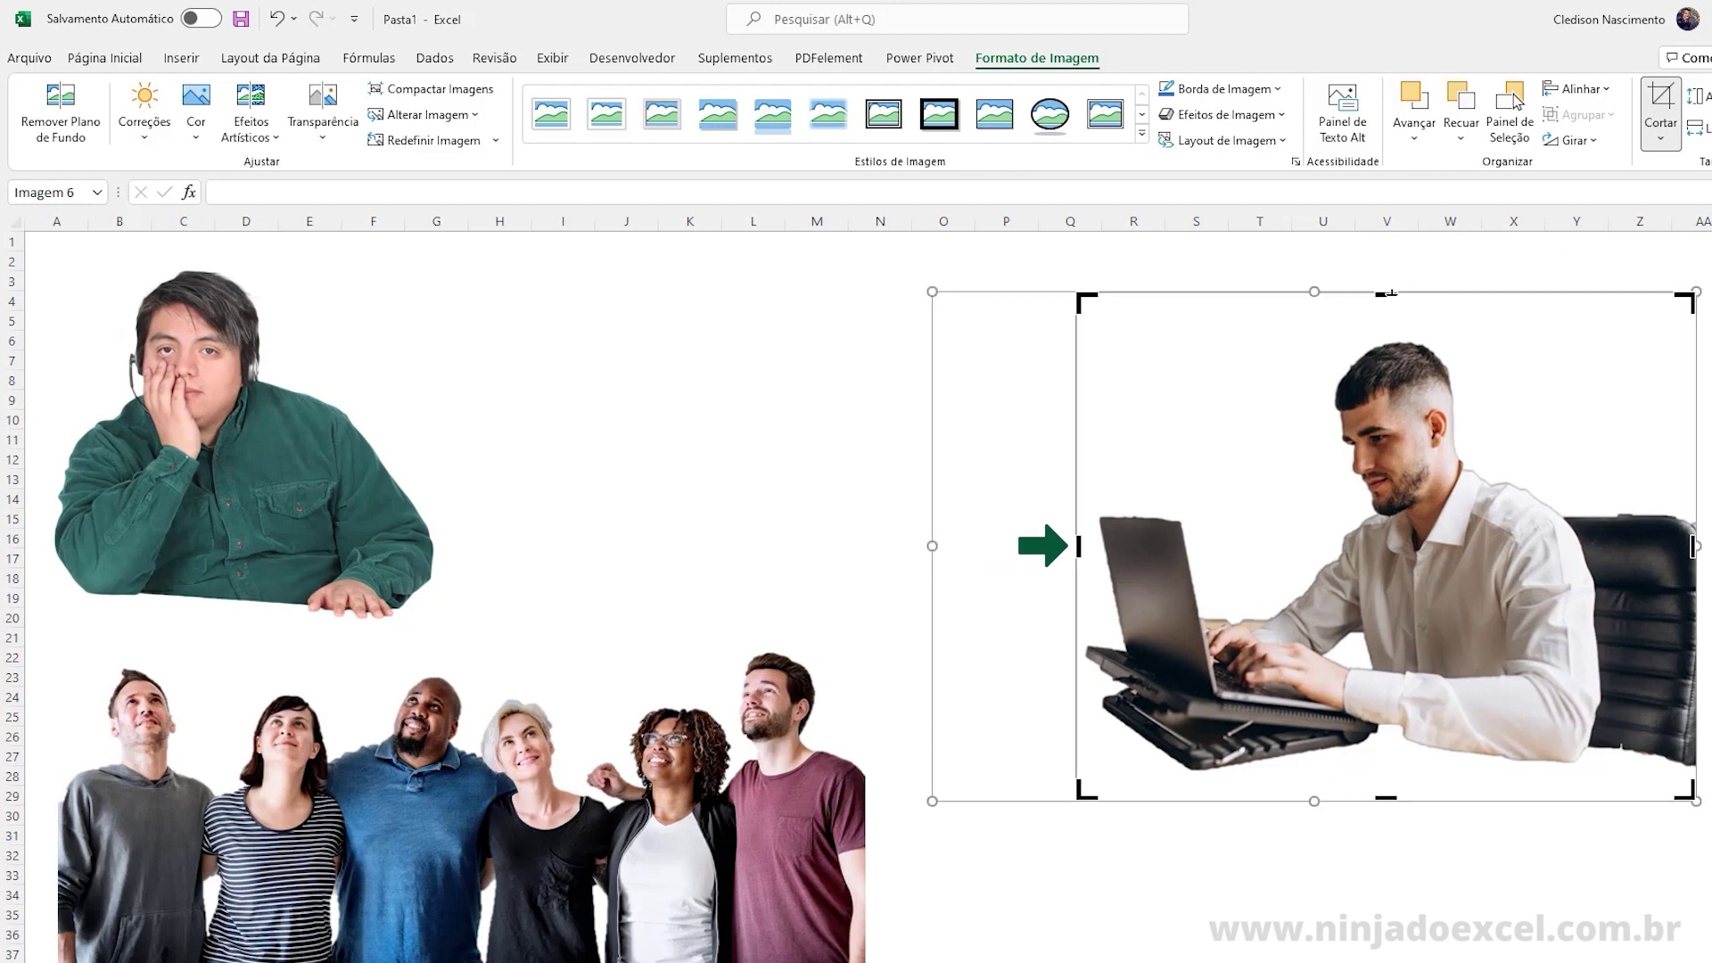
drag(1389, 291, 1387, 337)
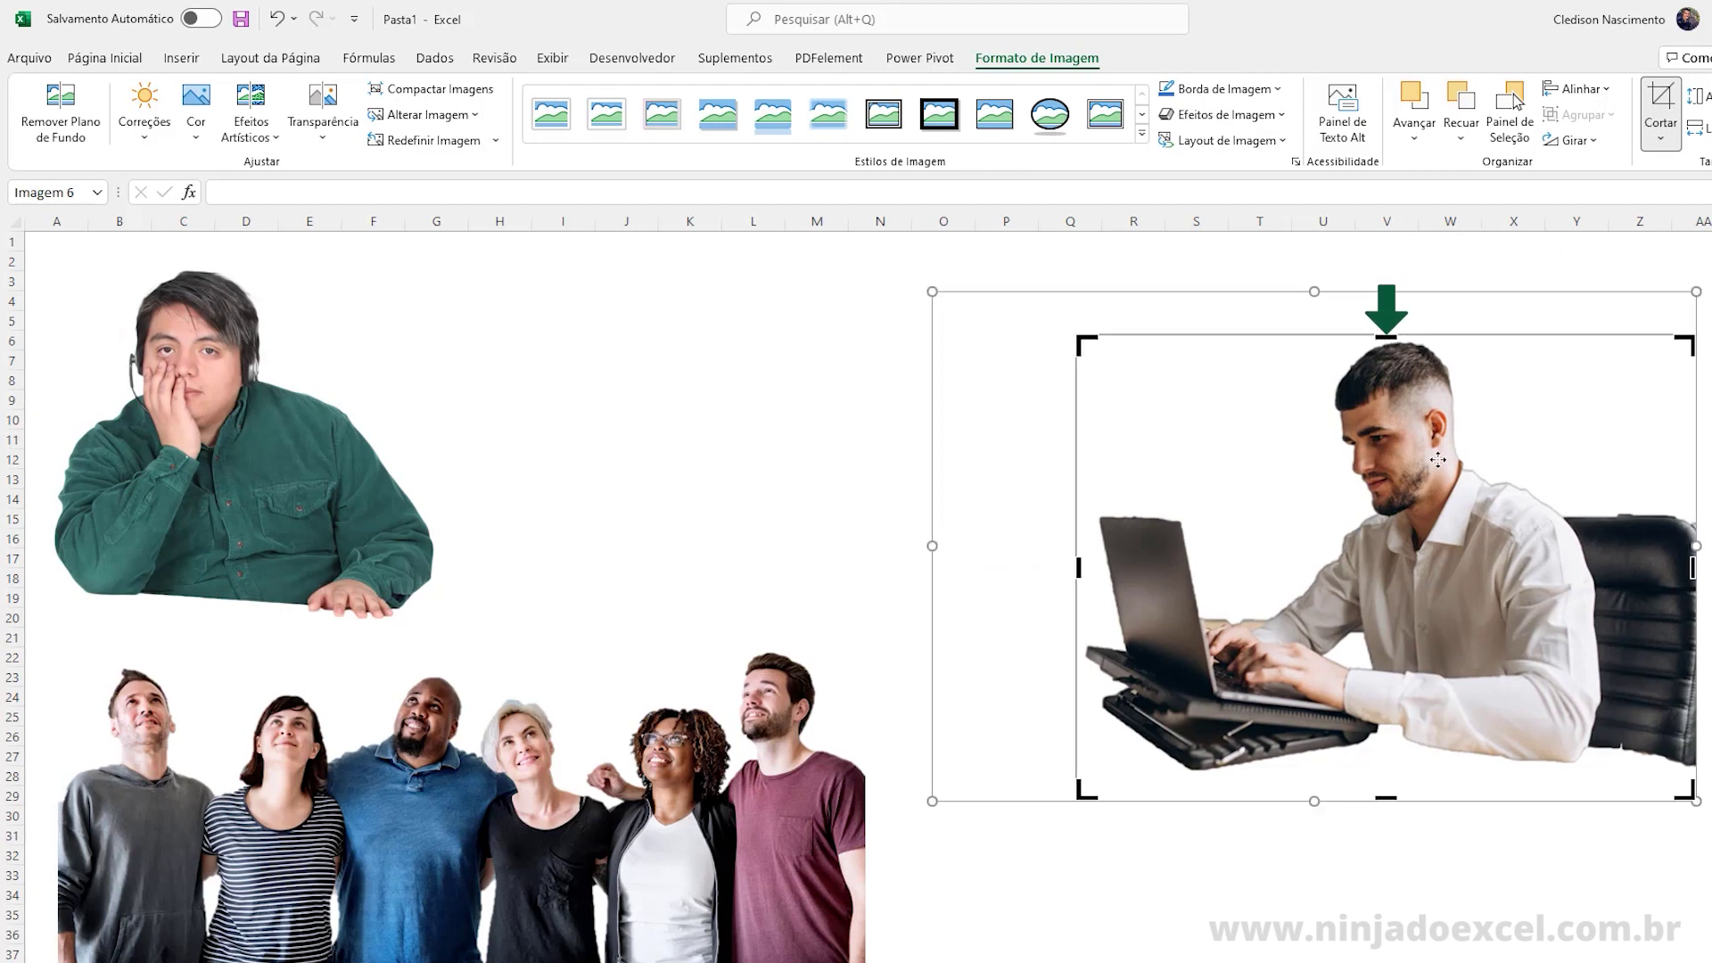
click(1664, 100)
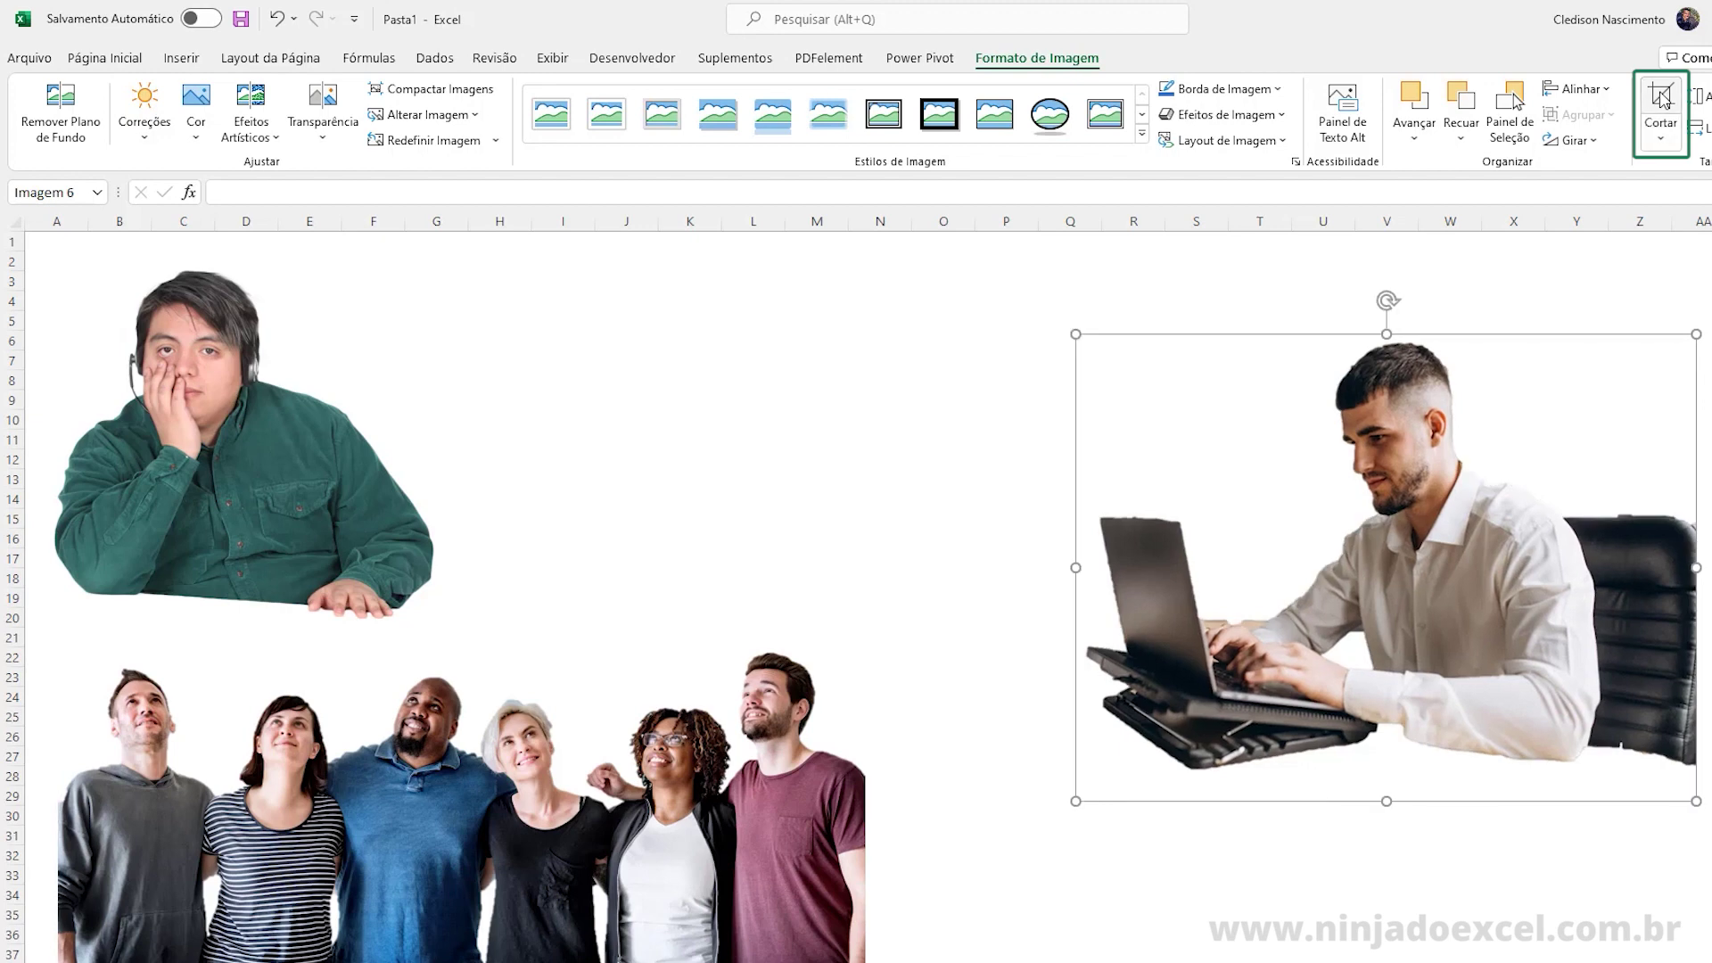
click(1028, 460)
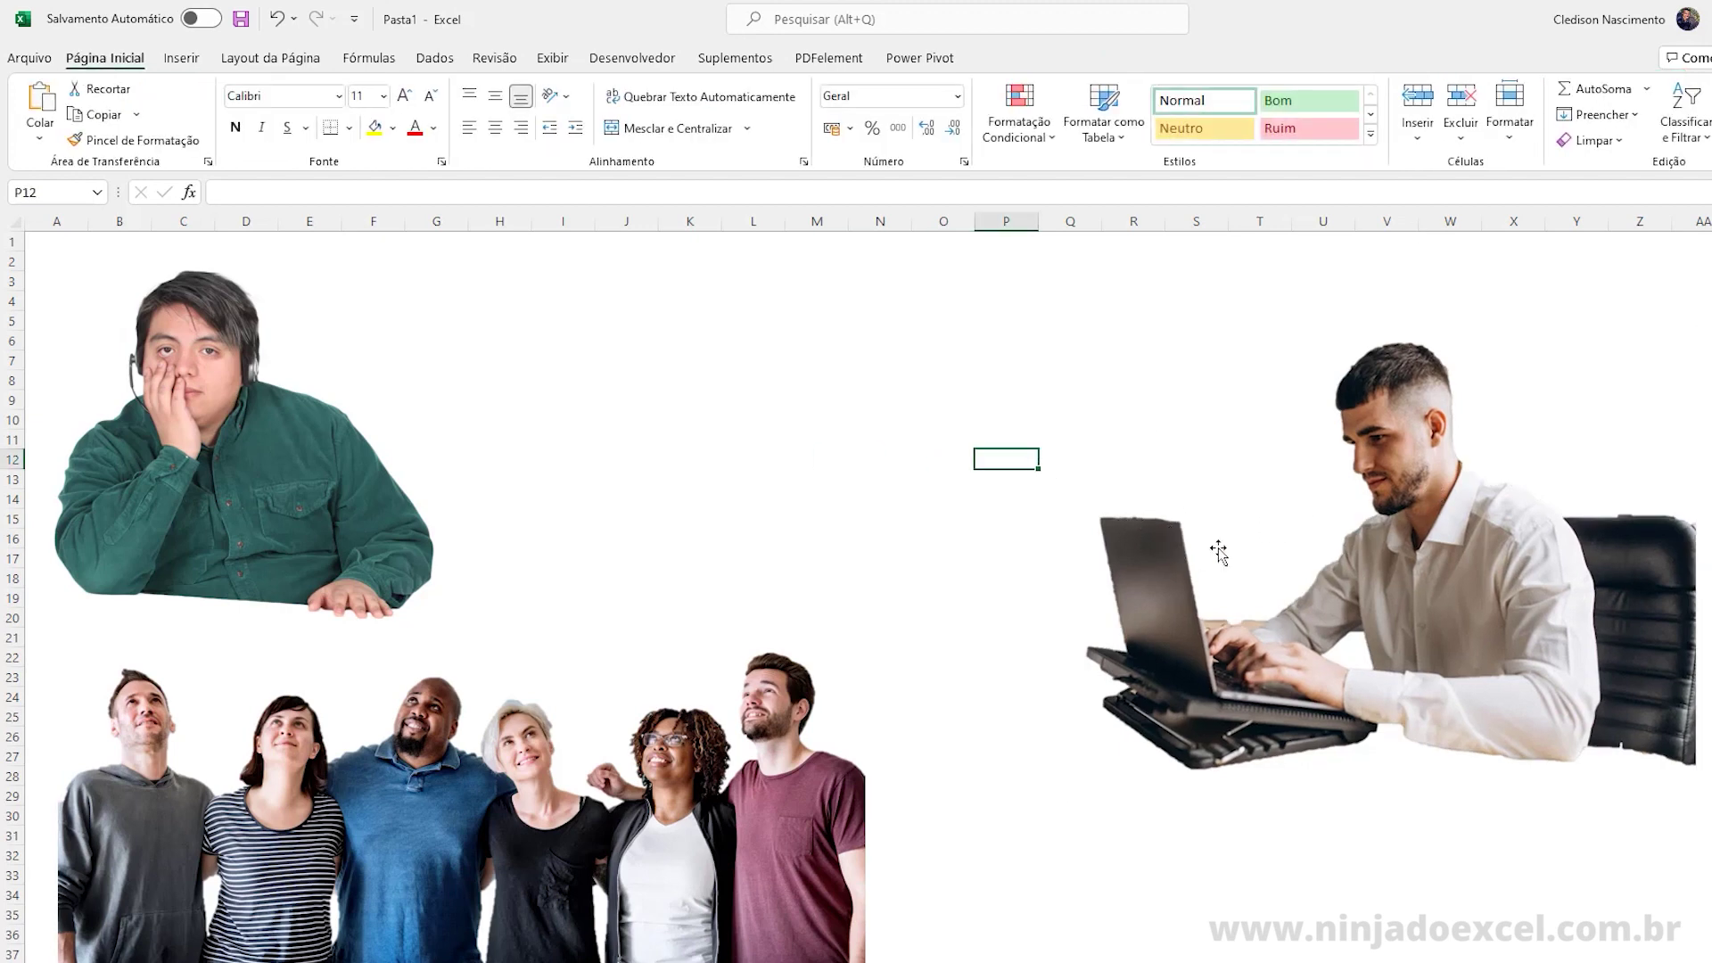
Move the laptop-man picture and group photo right and up, then cut the group photo.
click(1408, 470)
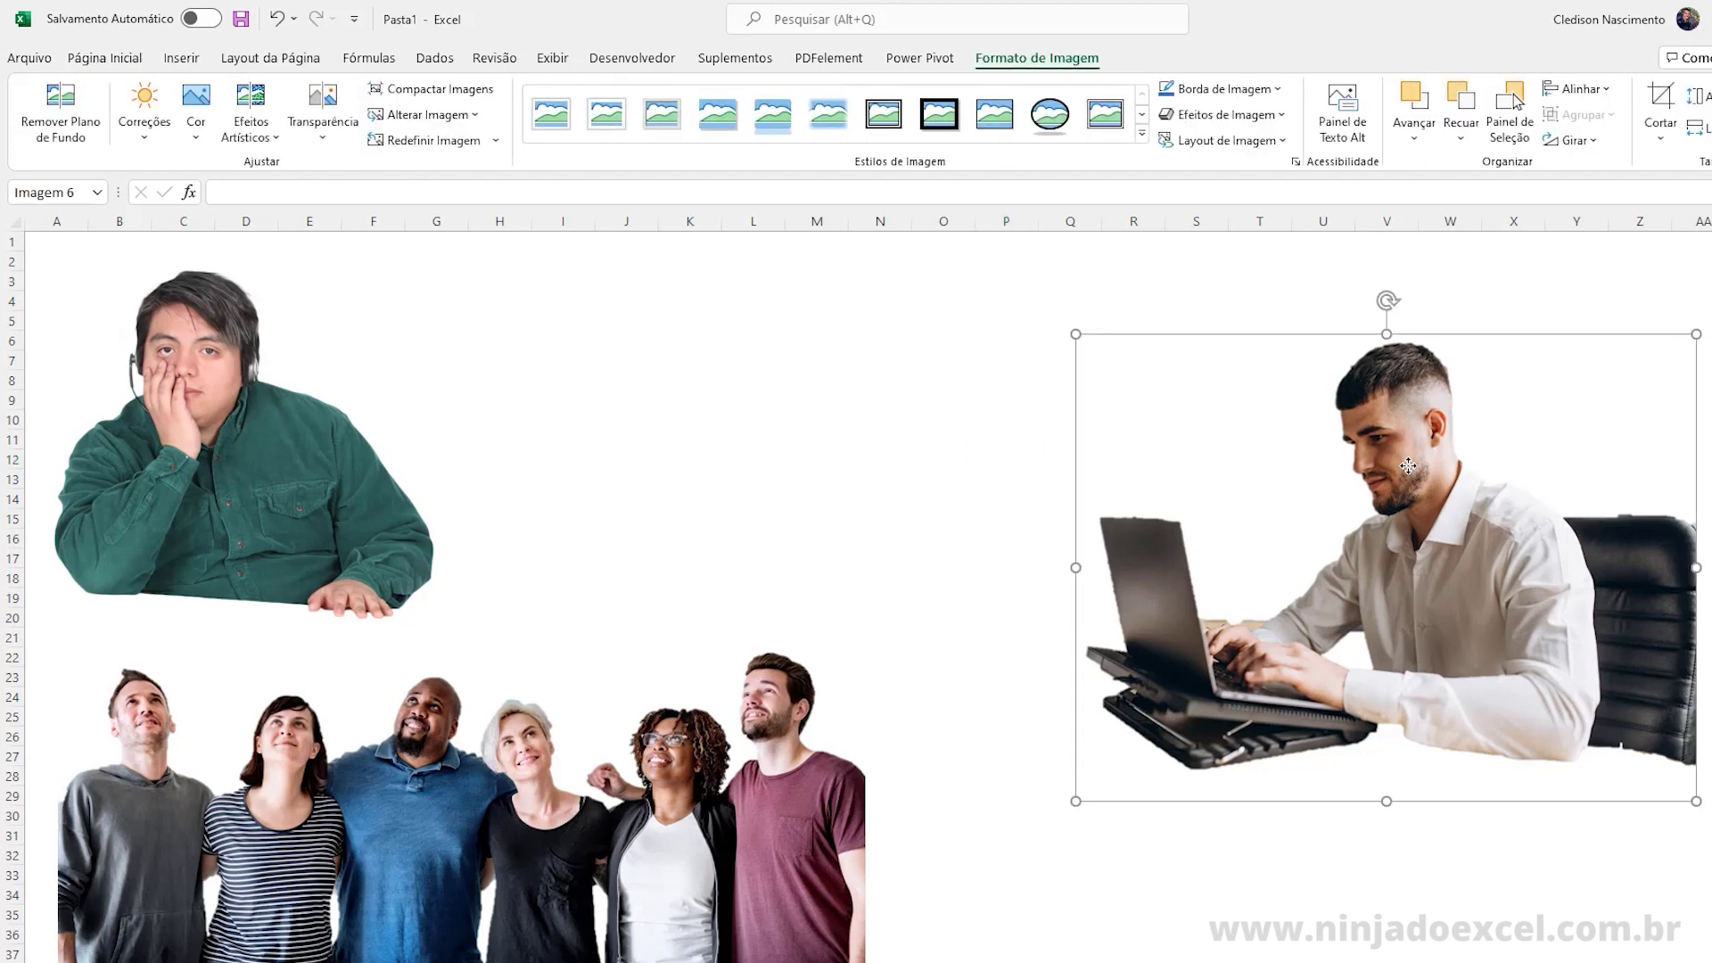
drag(1408, 470, 1526, 415)
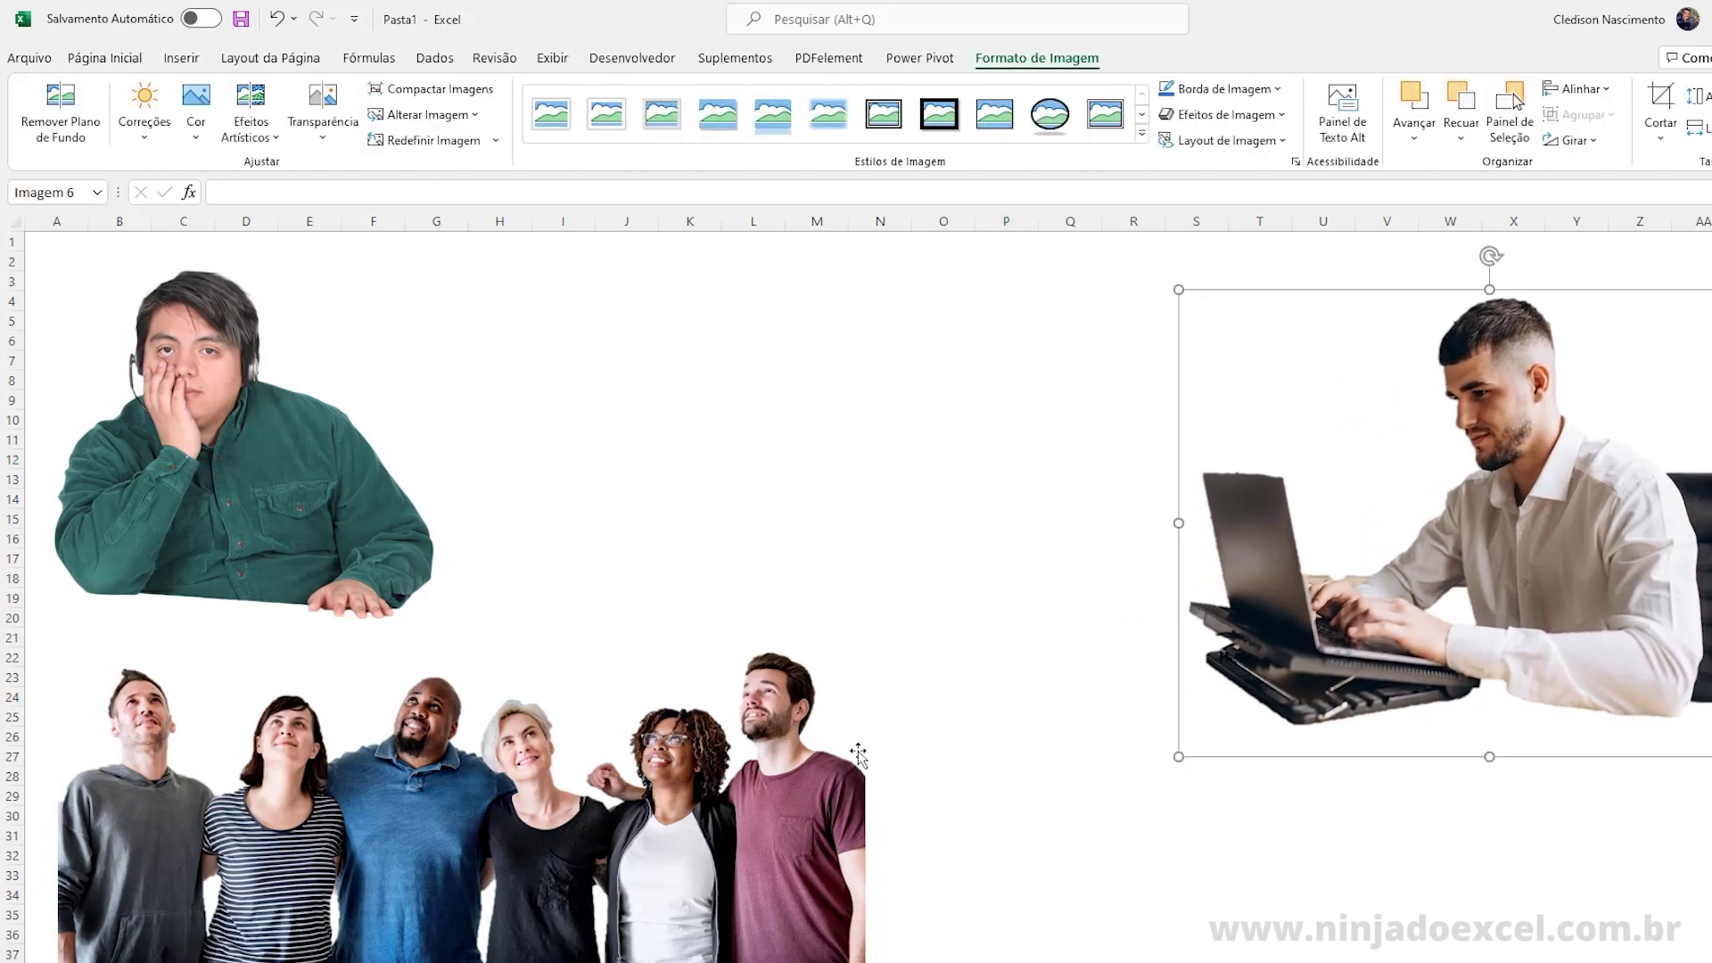
drag(751, 771, 1083, 722)
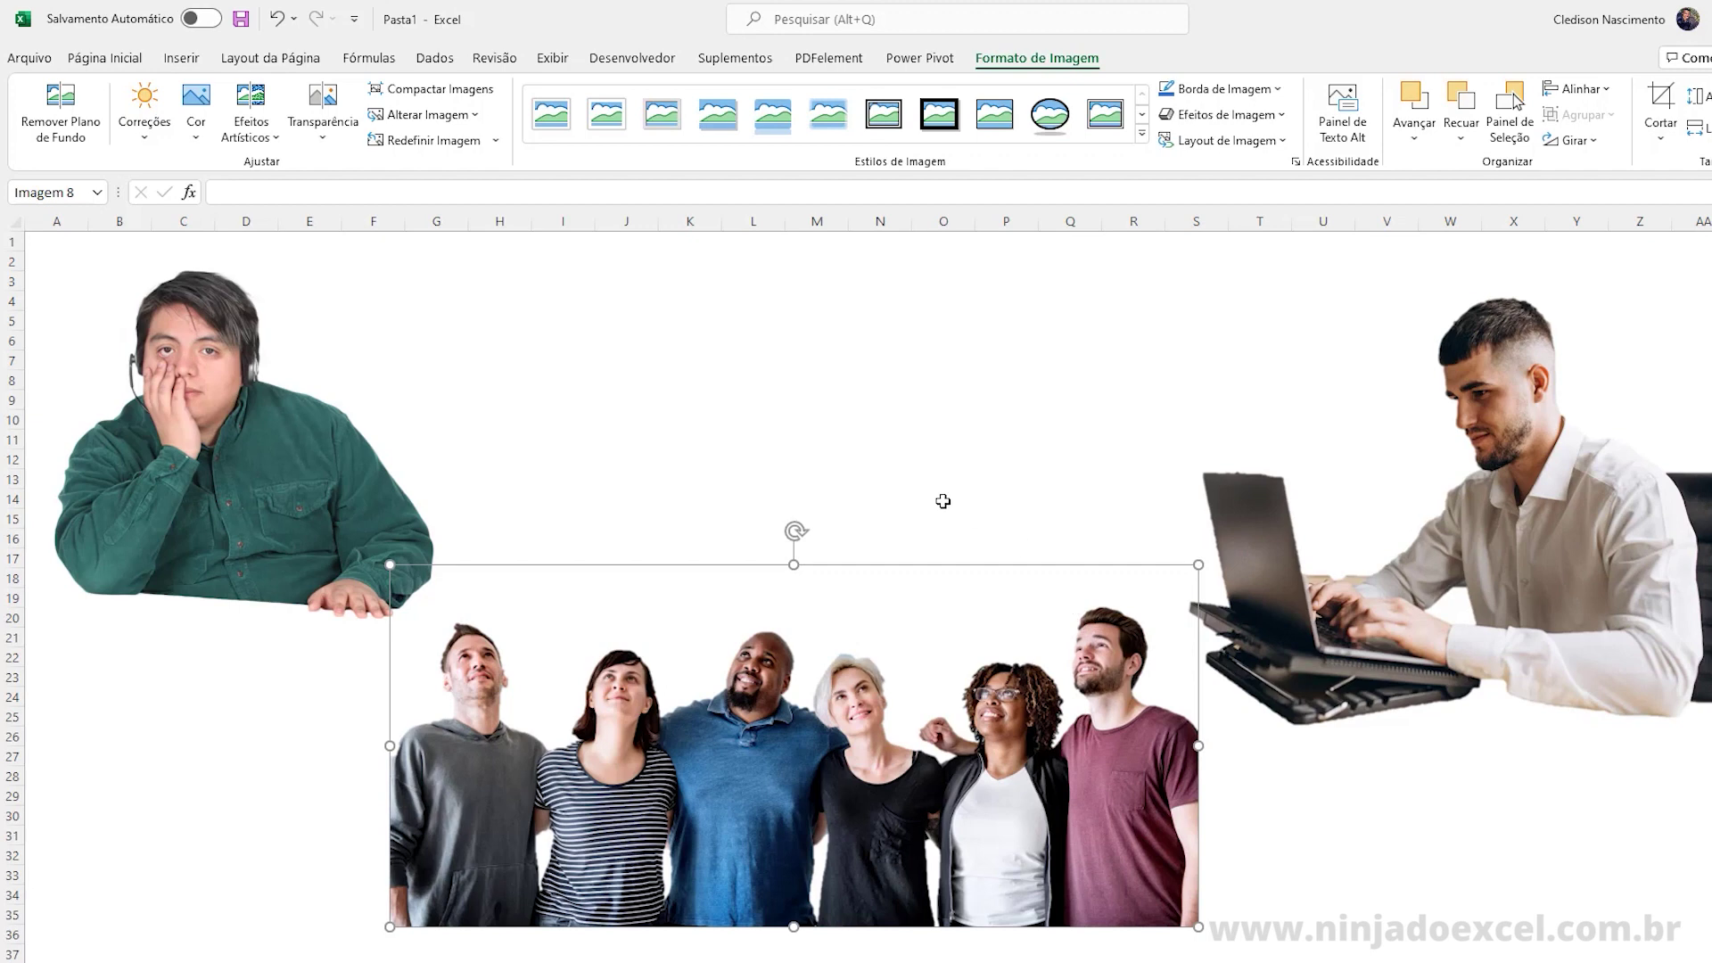
click(729, 411)
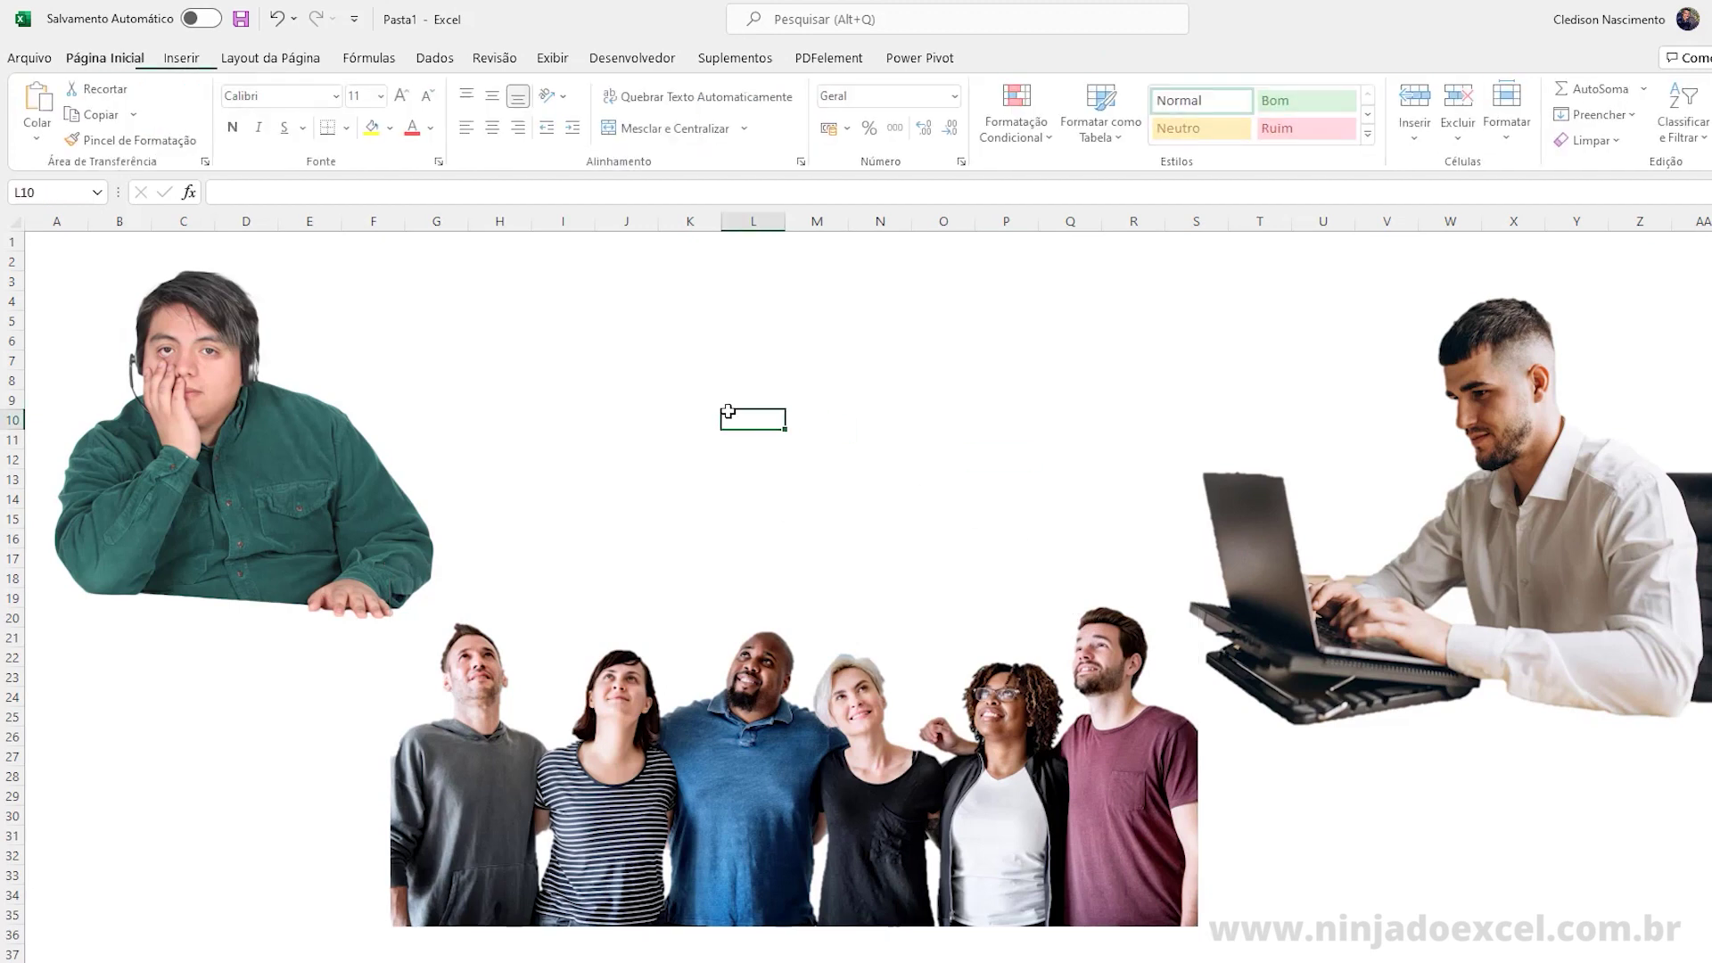
click(653, 723)
key(ctrl+x)
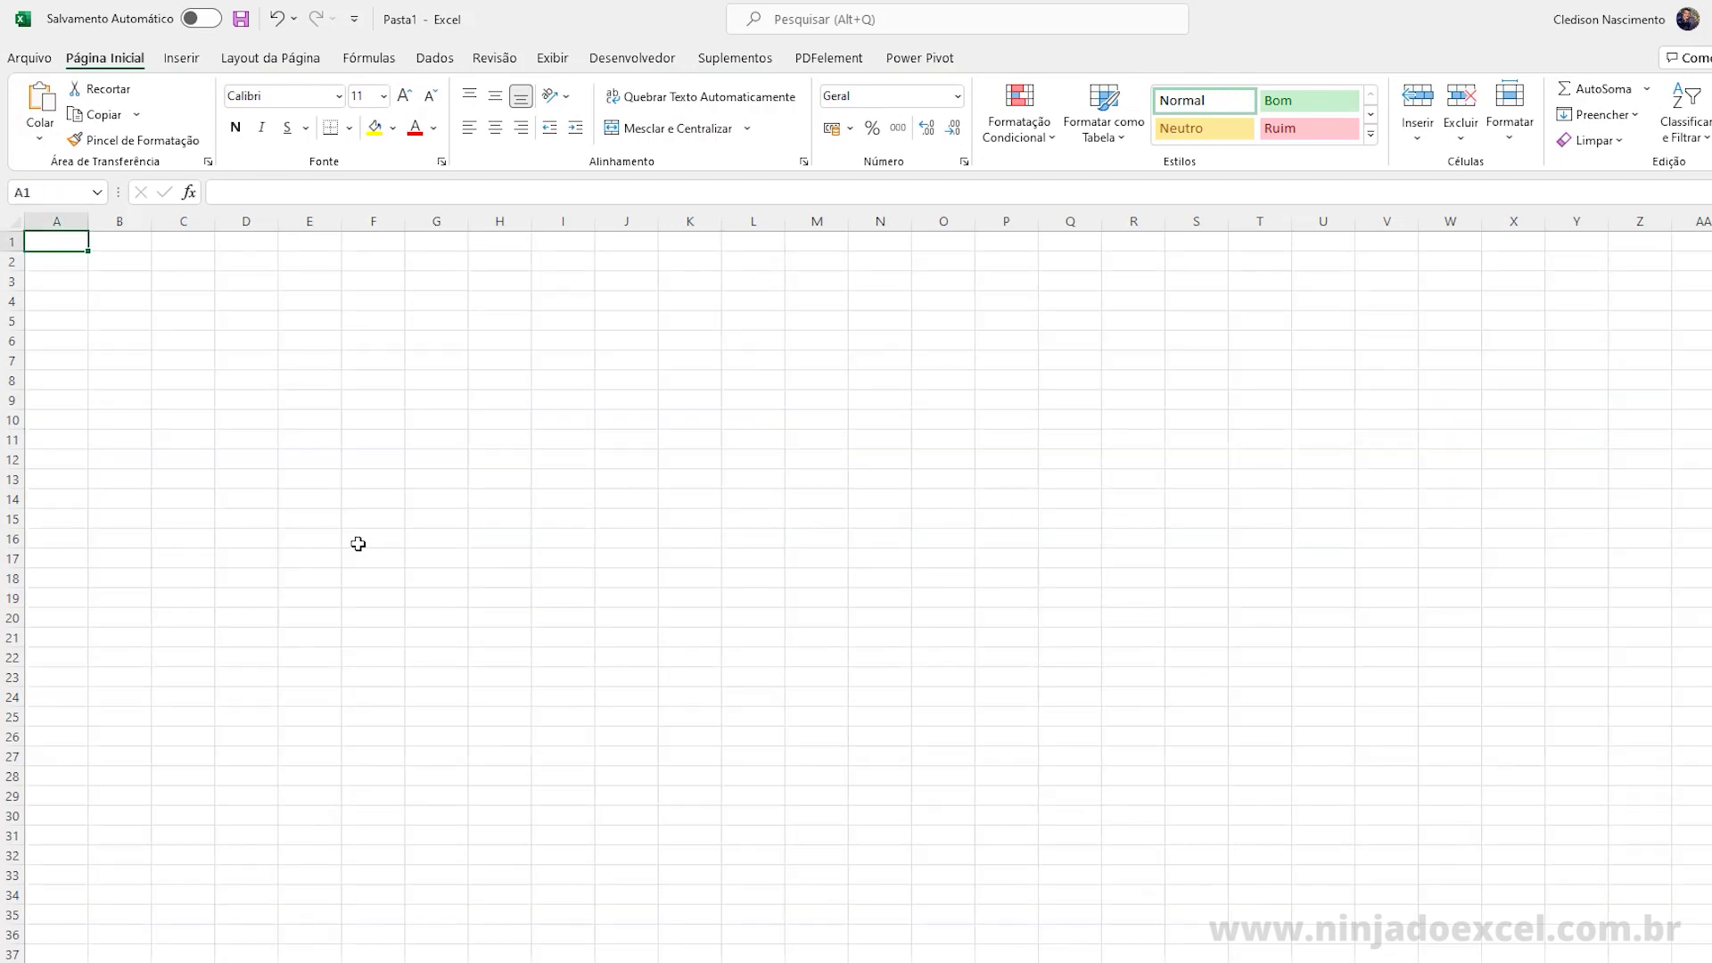
click(328, 357)
key(ctrl+v)
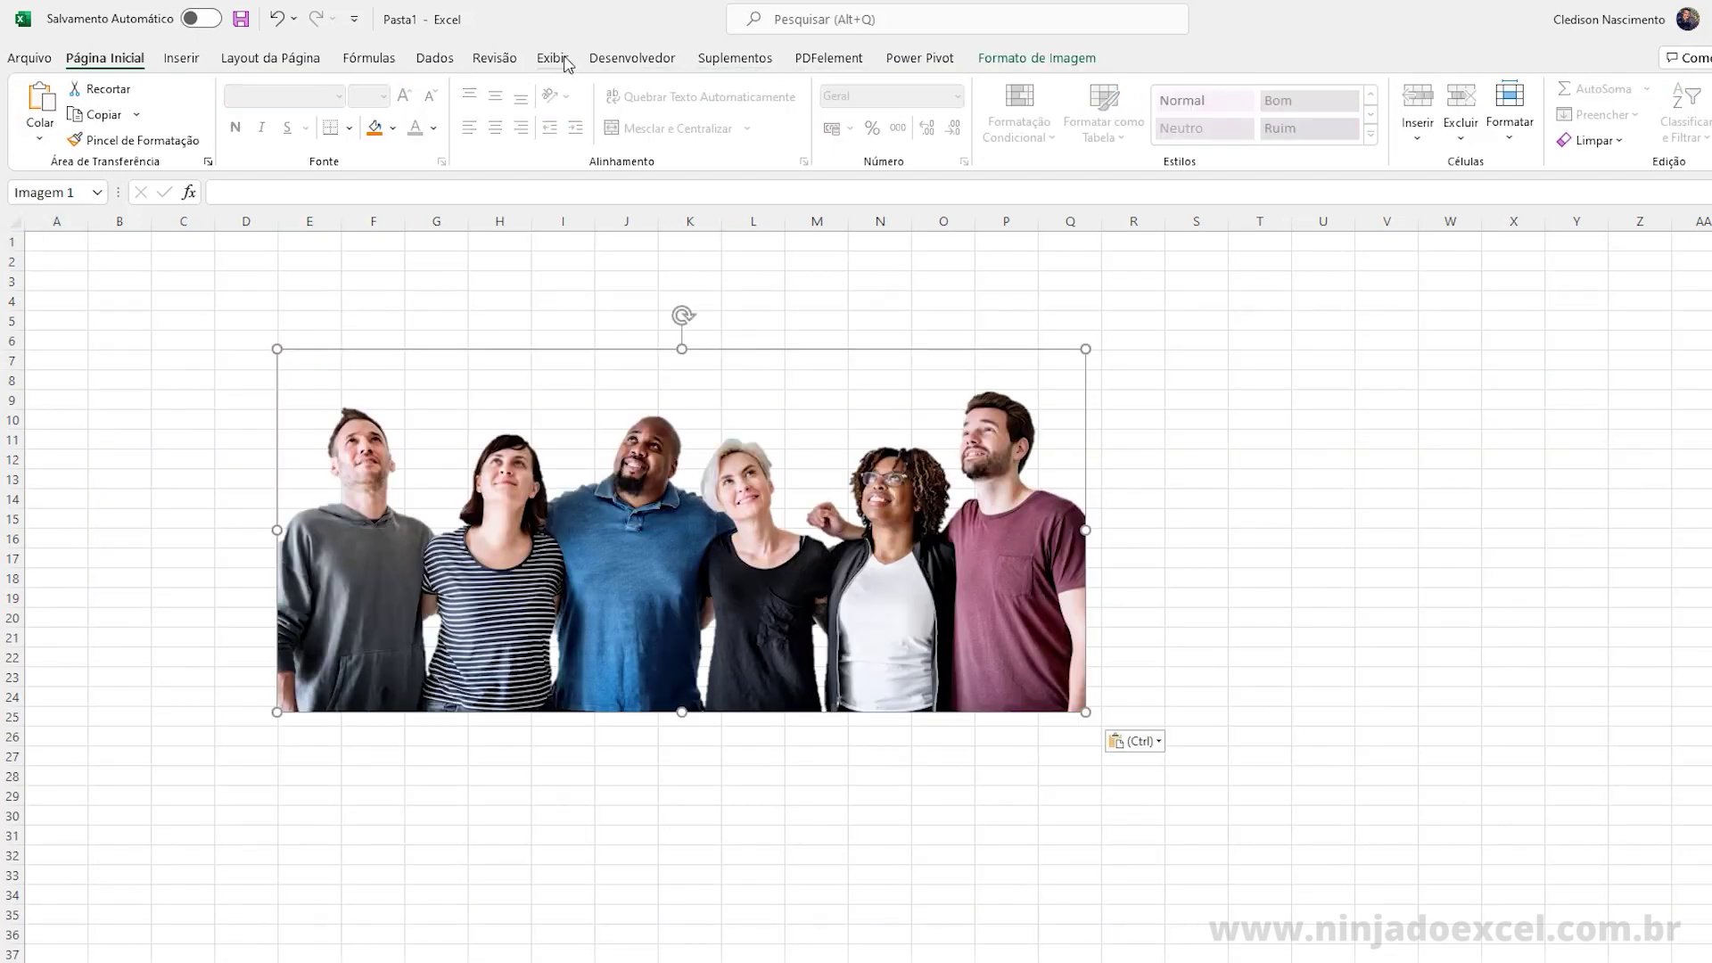
click(553, 58)
click(657, 130)
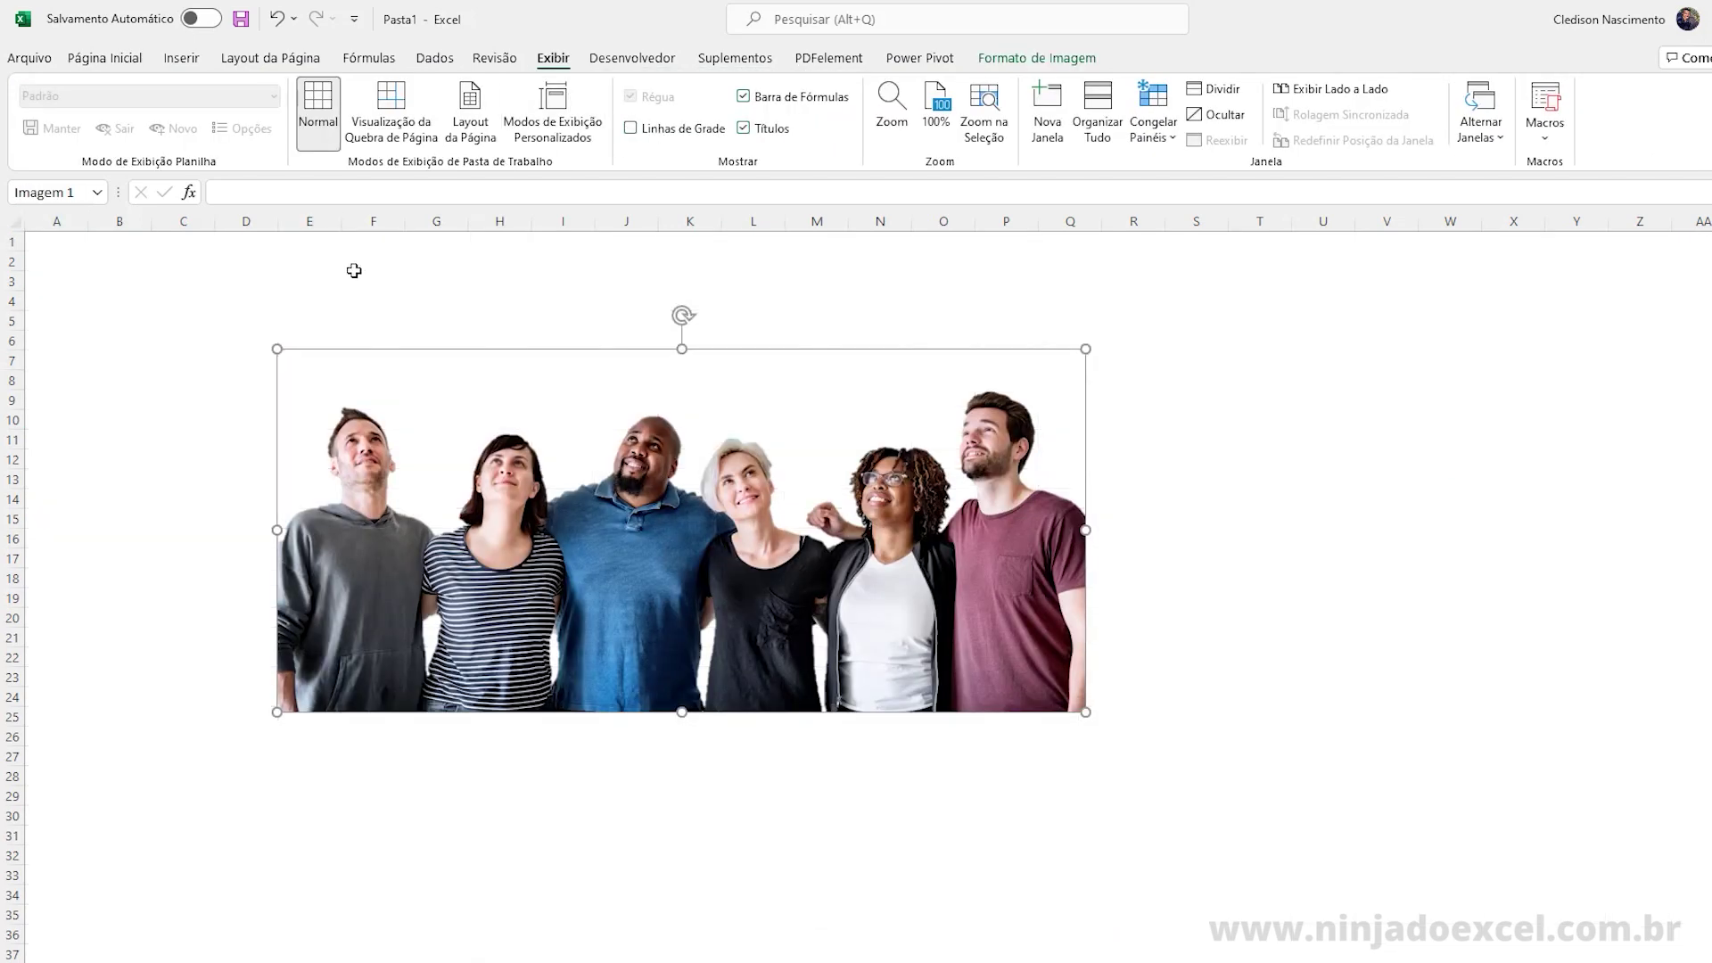
click(348, 280)
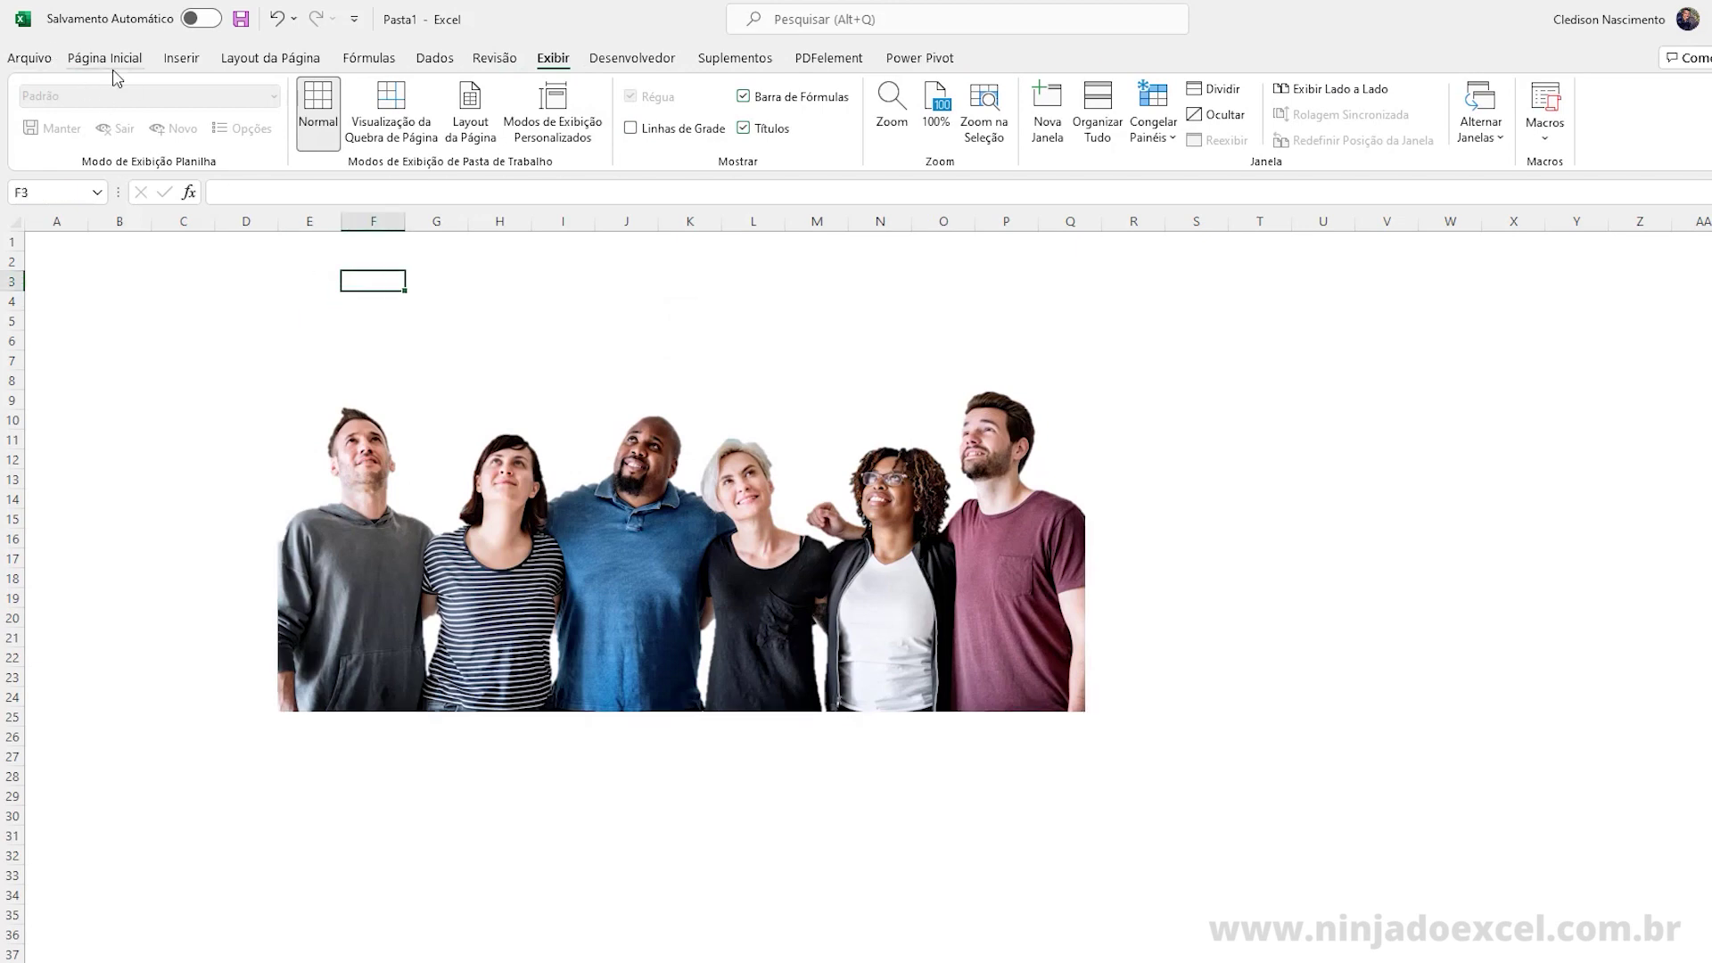
click(104, 58)
click(334, 487)
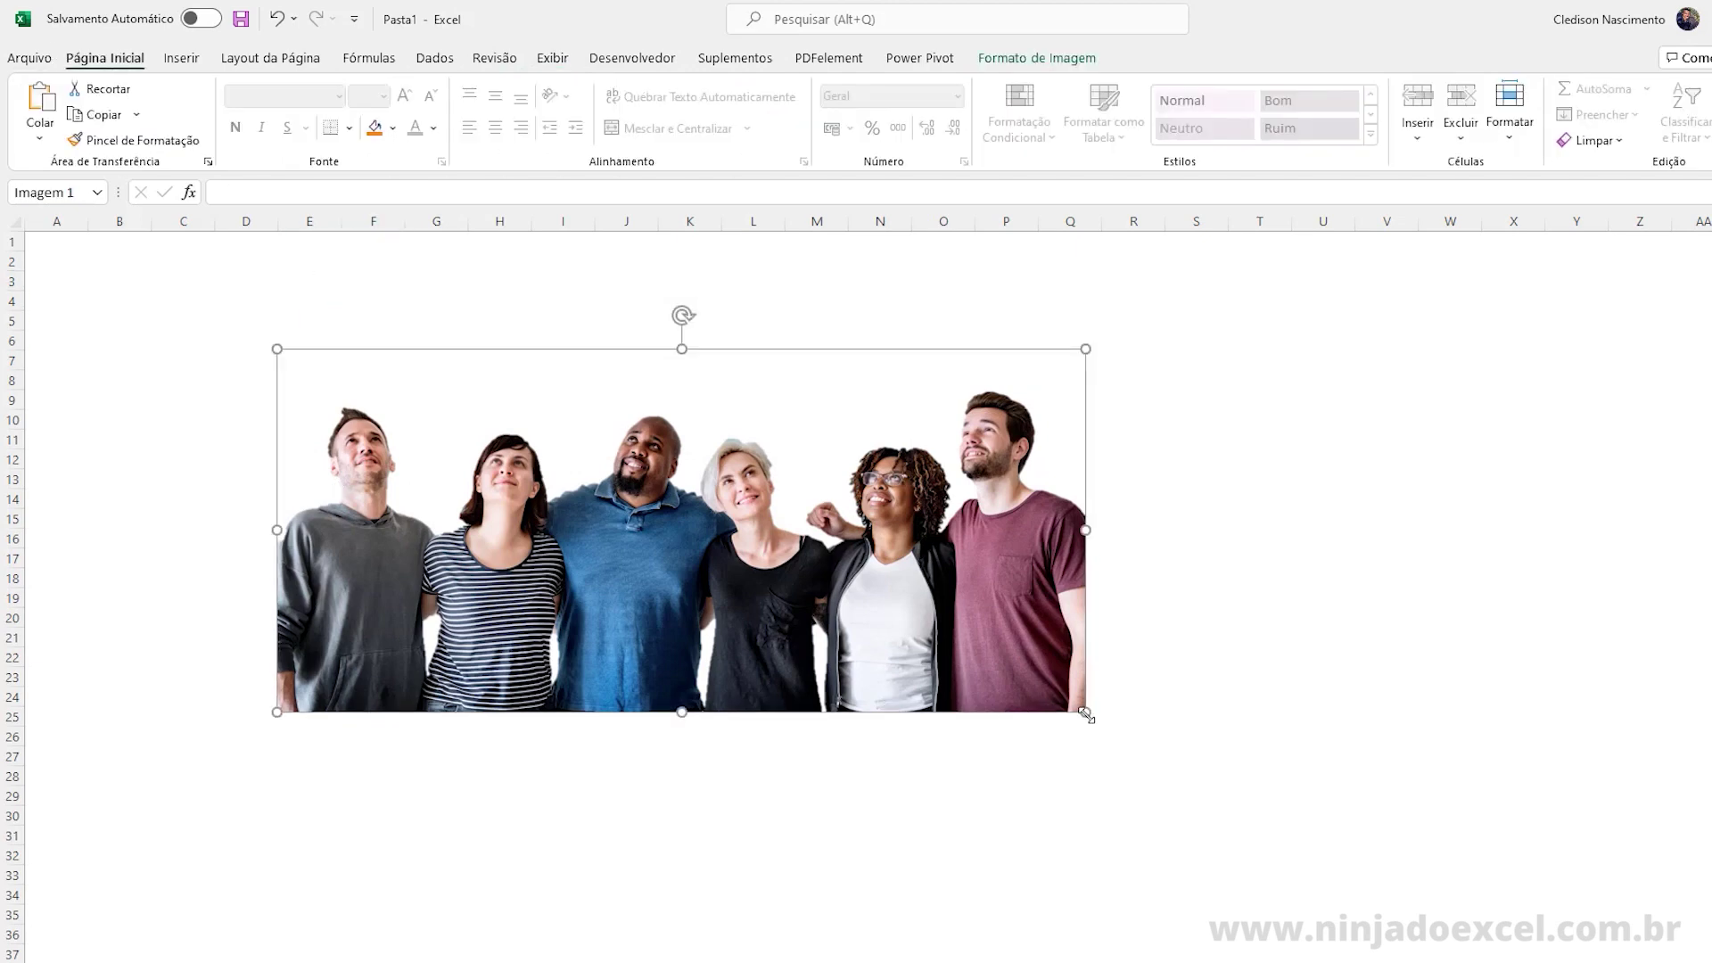
mouse_move(1087, 714)
mouse_down()
mouse_move(1344, 875)
mouse_move(1489, 896)
mouse_up()
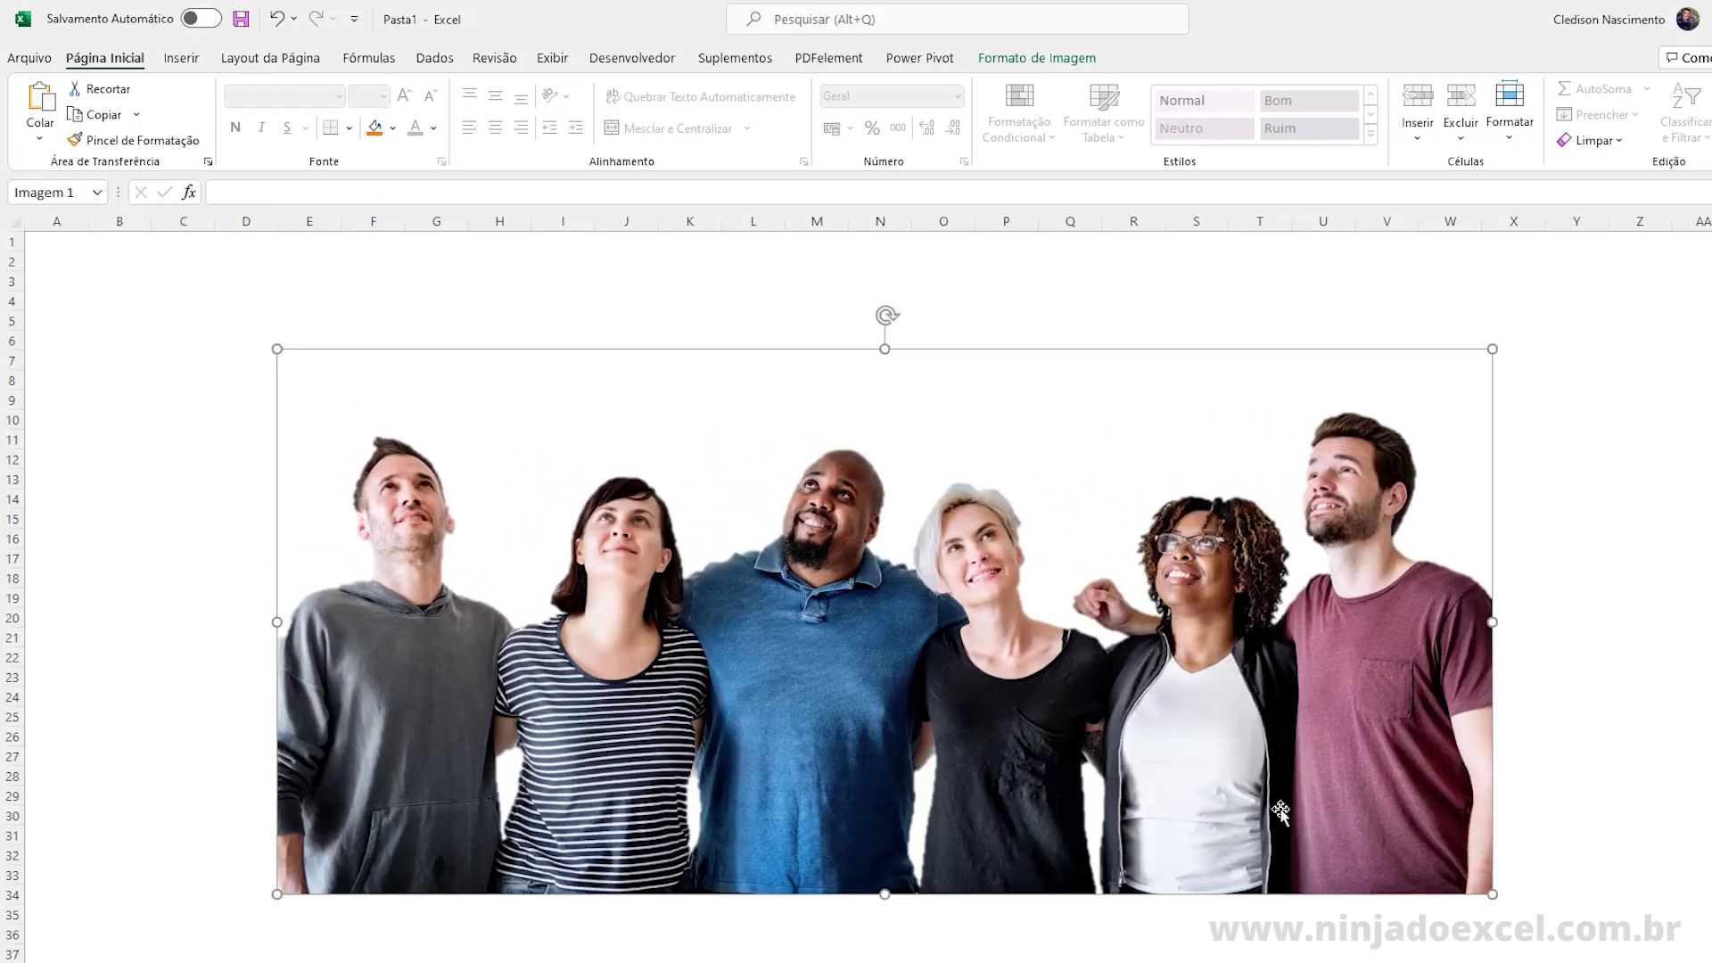
drag(1258, 763, 1258, 766)
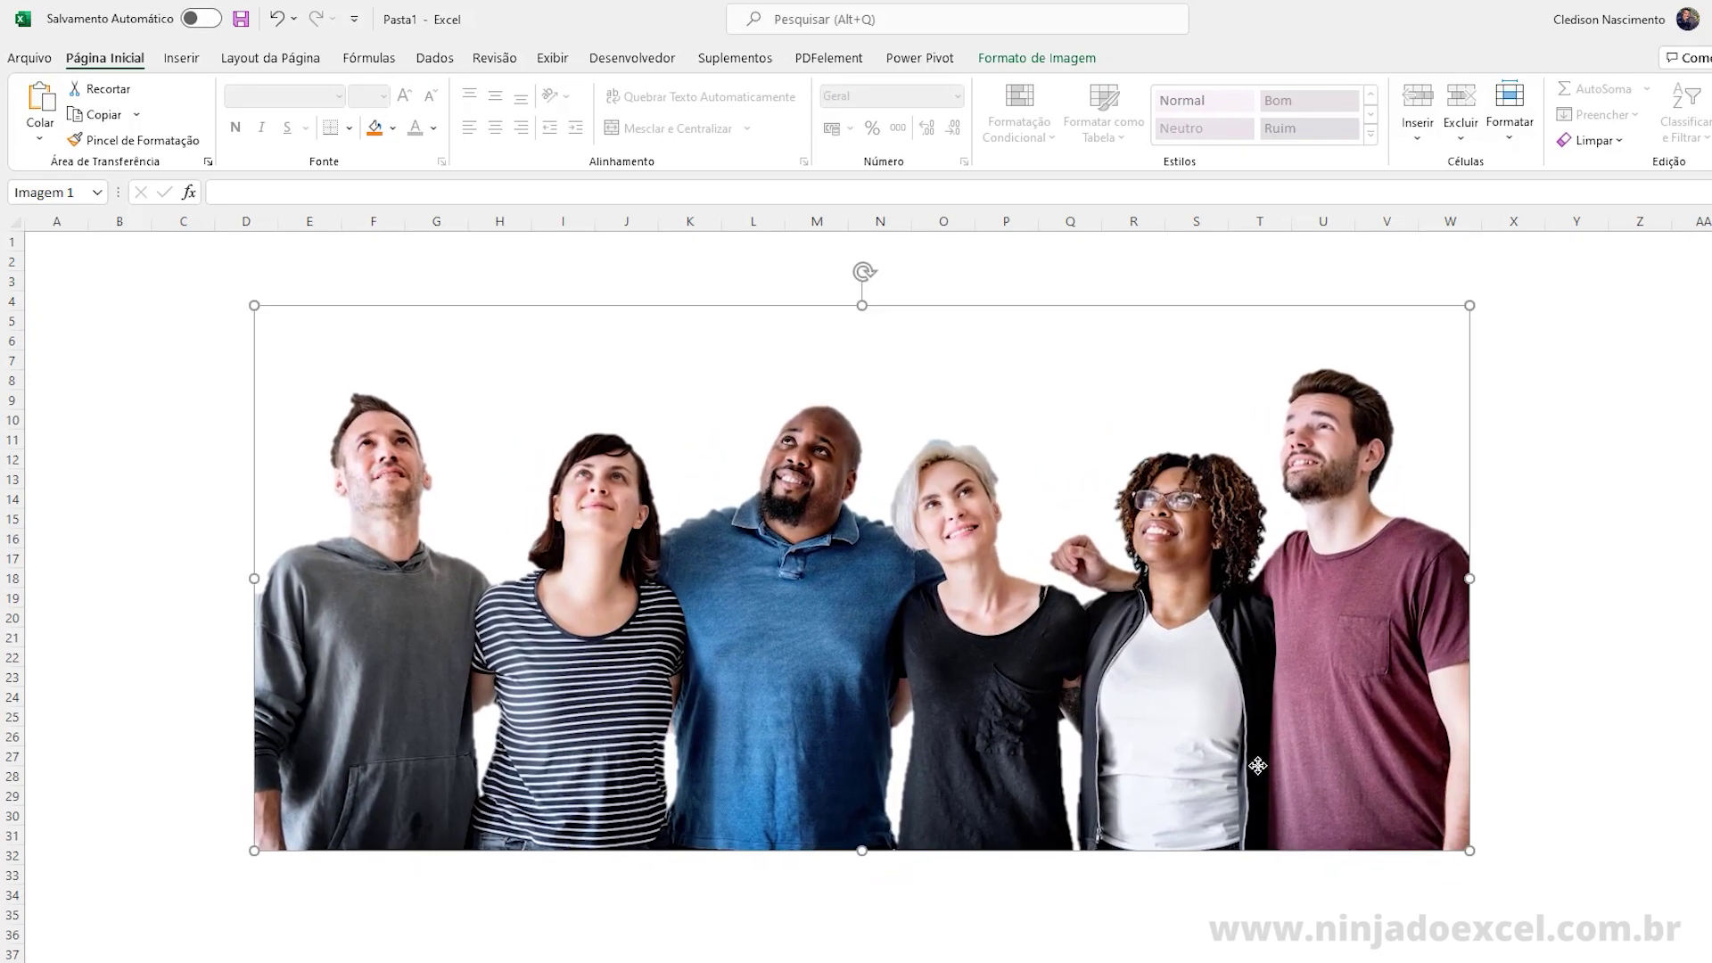
click(195, 448)
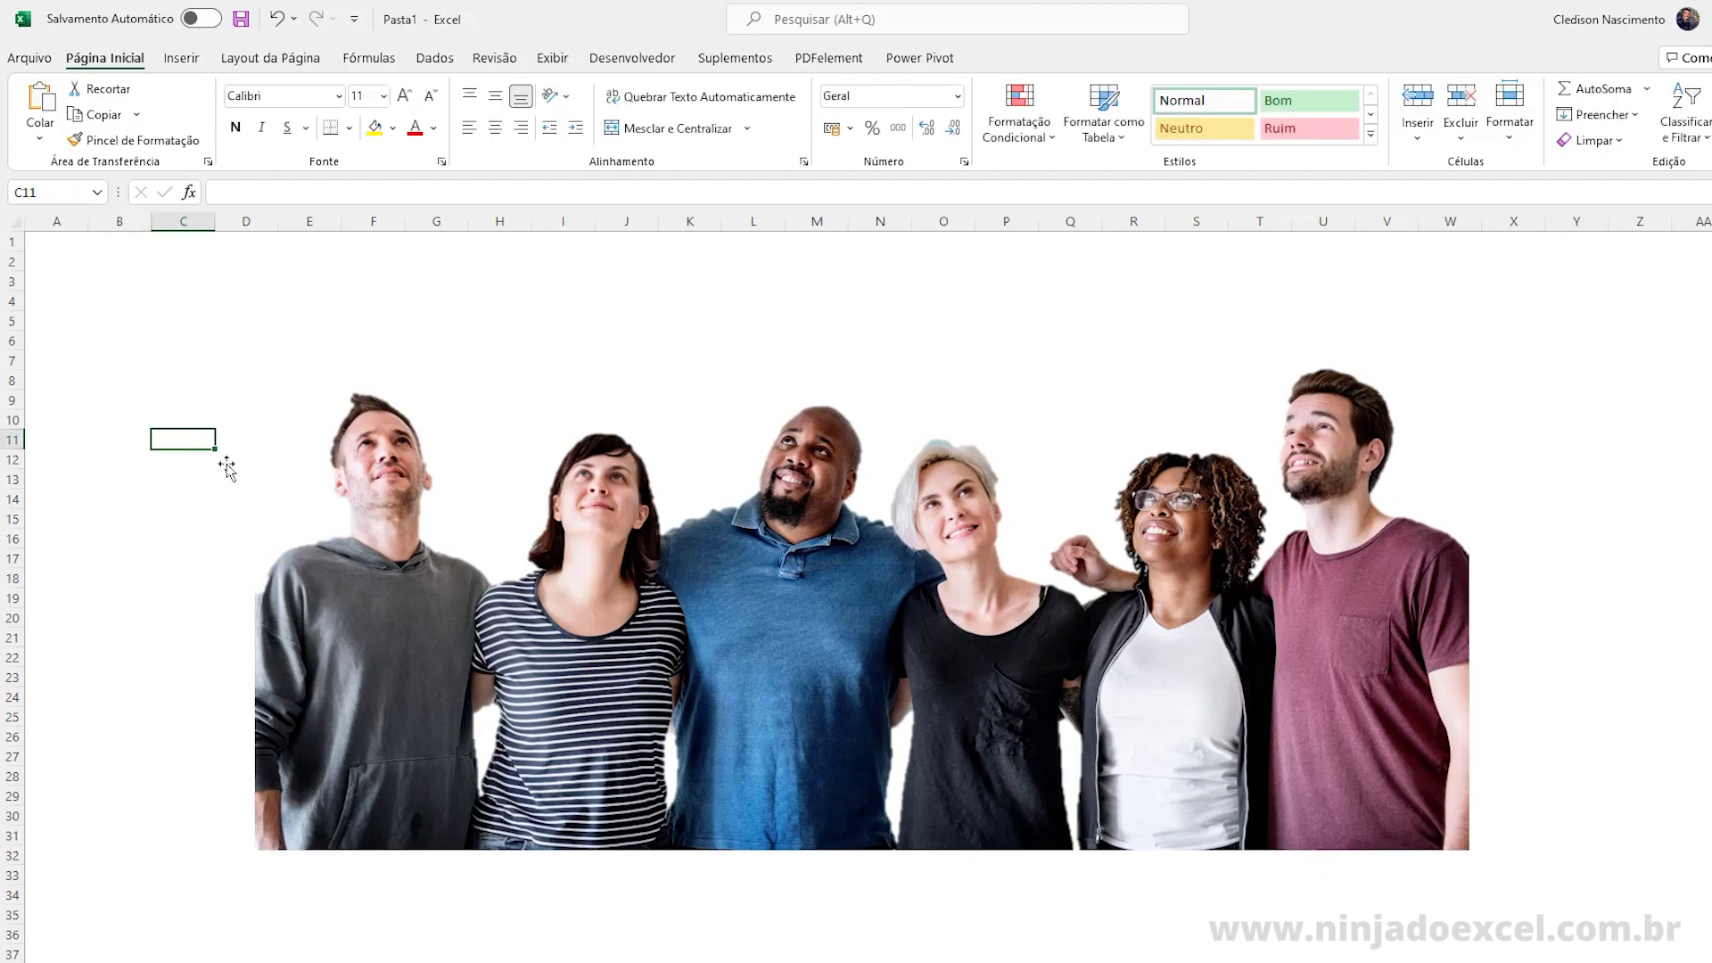
click(442, 581)
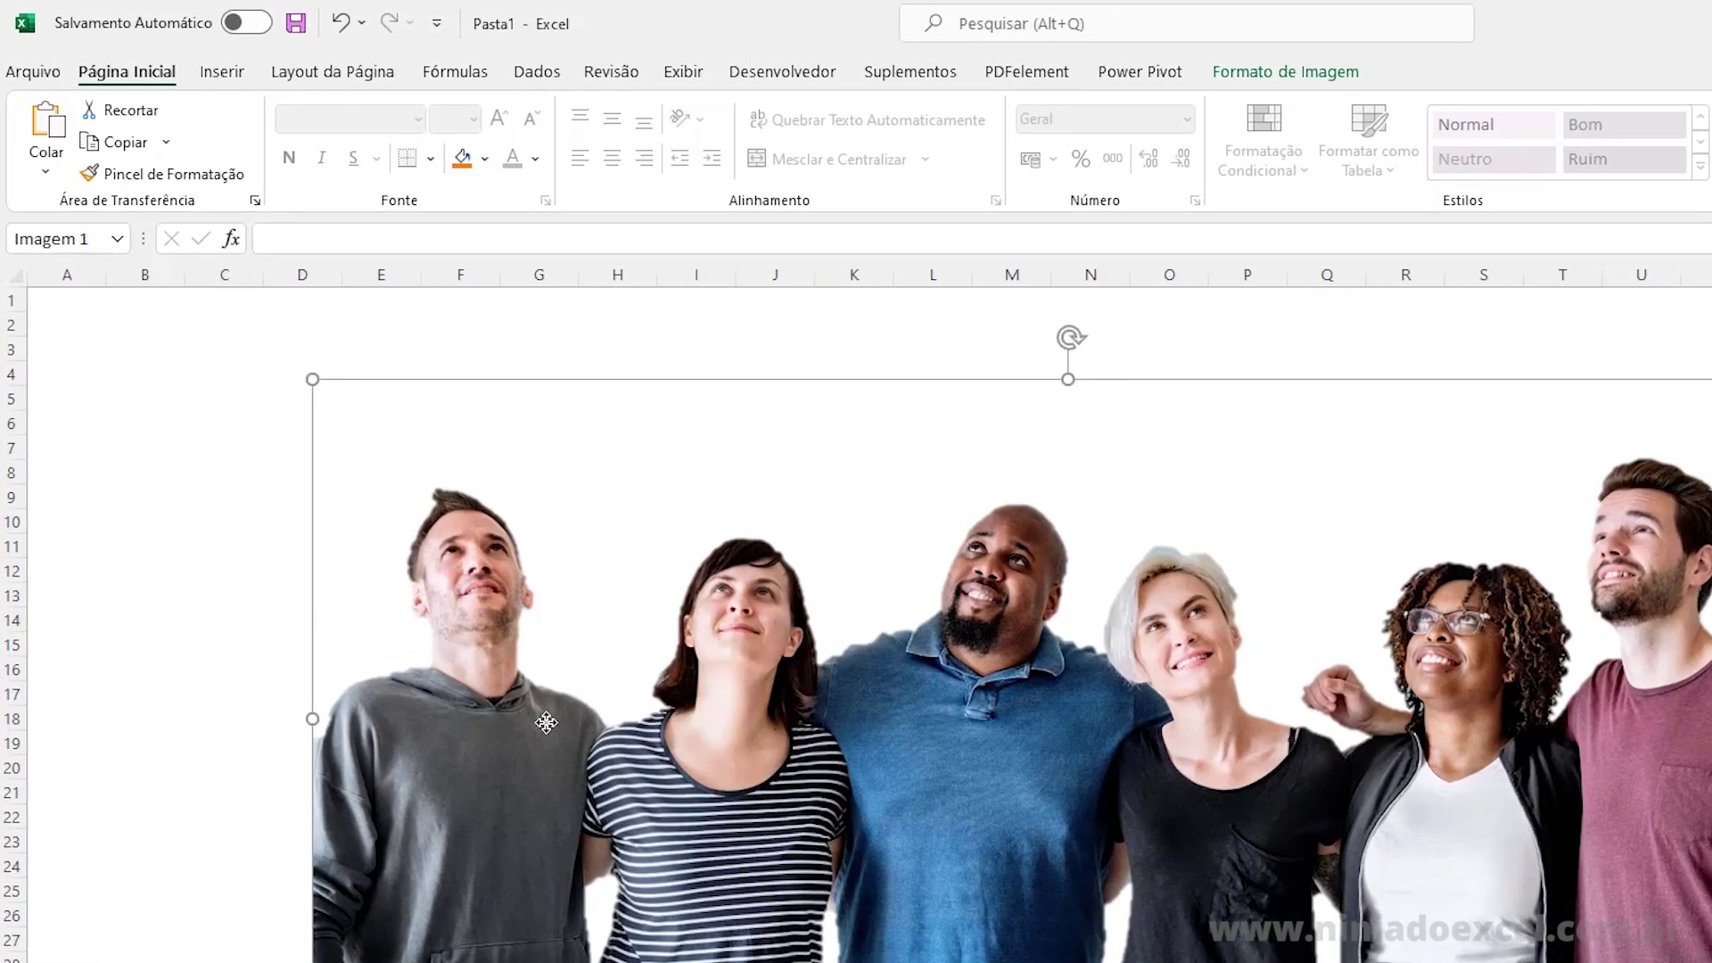
key(F12)
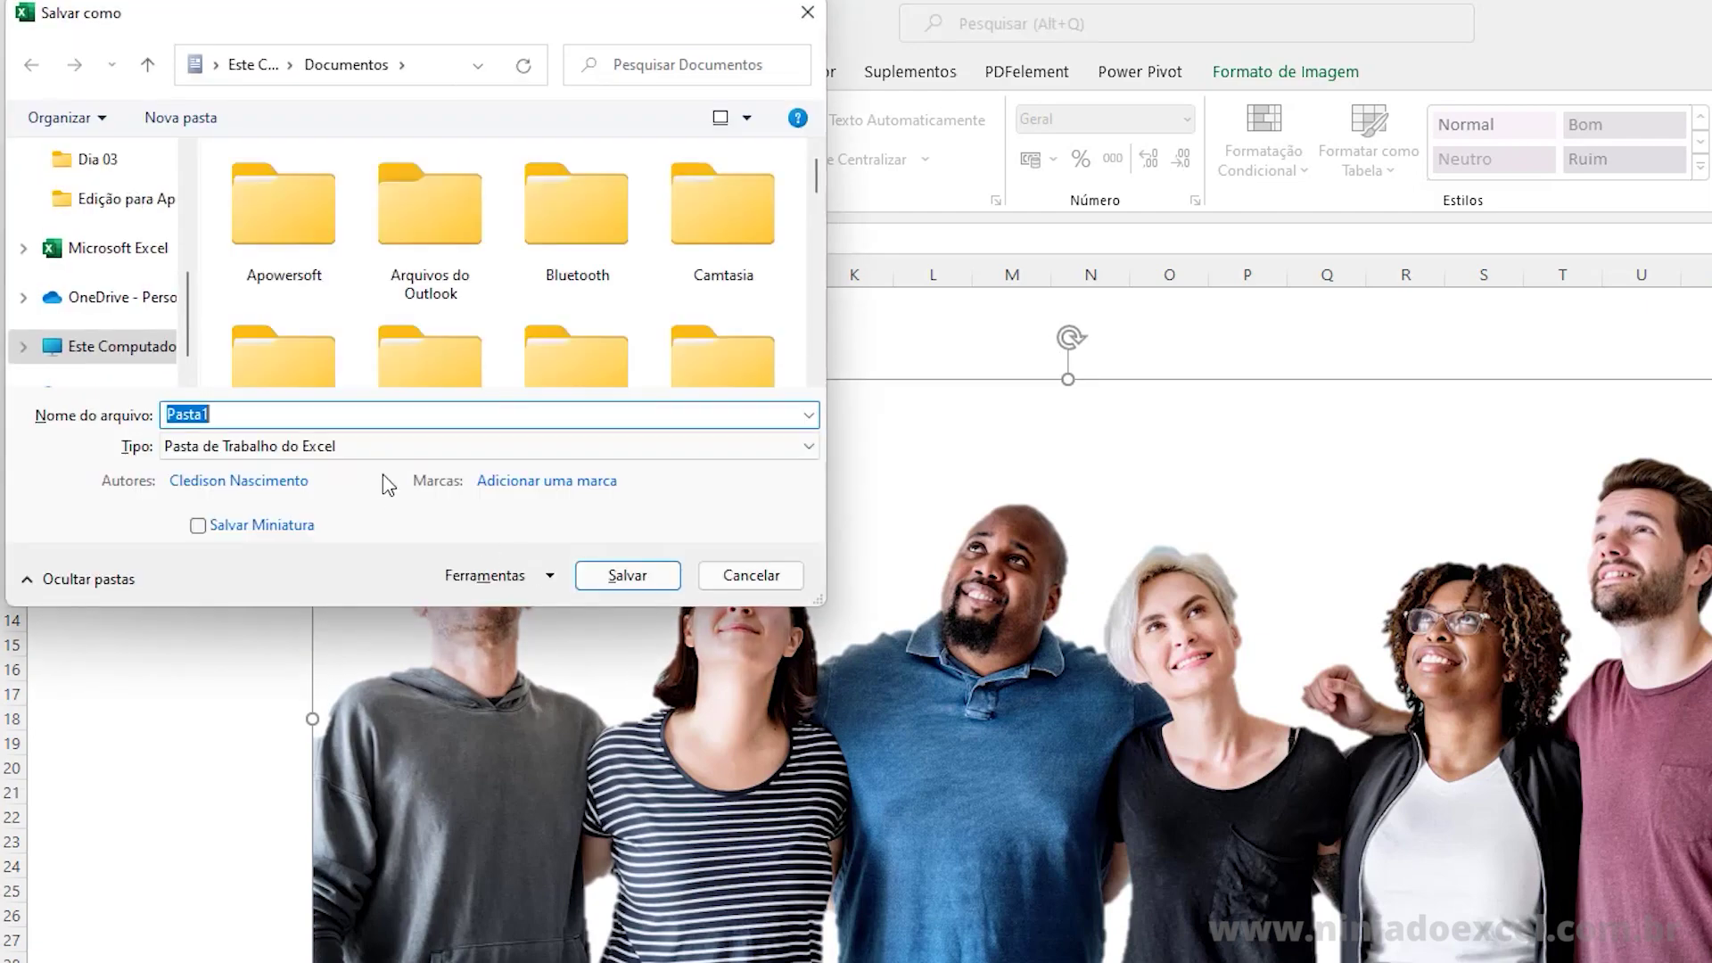
click(341, 448)
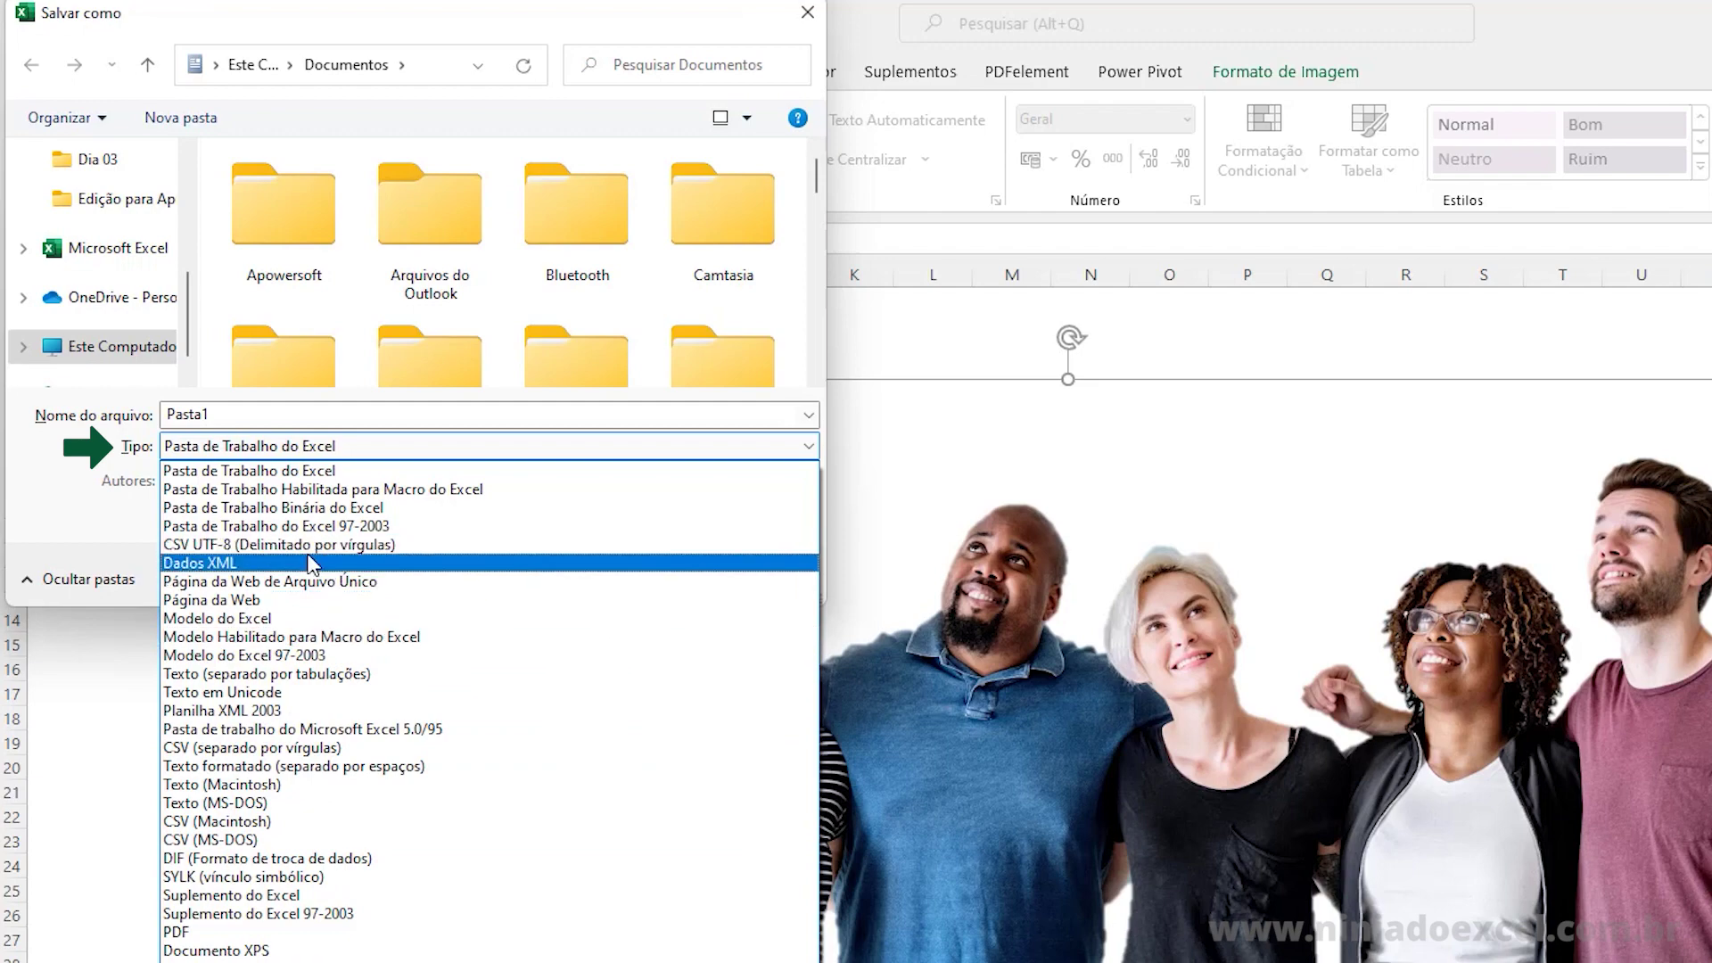
click(15, 478)
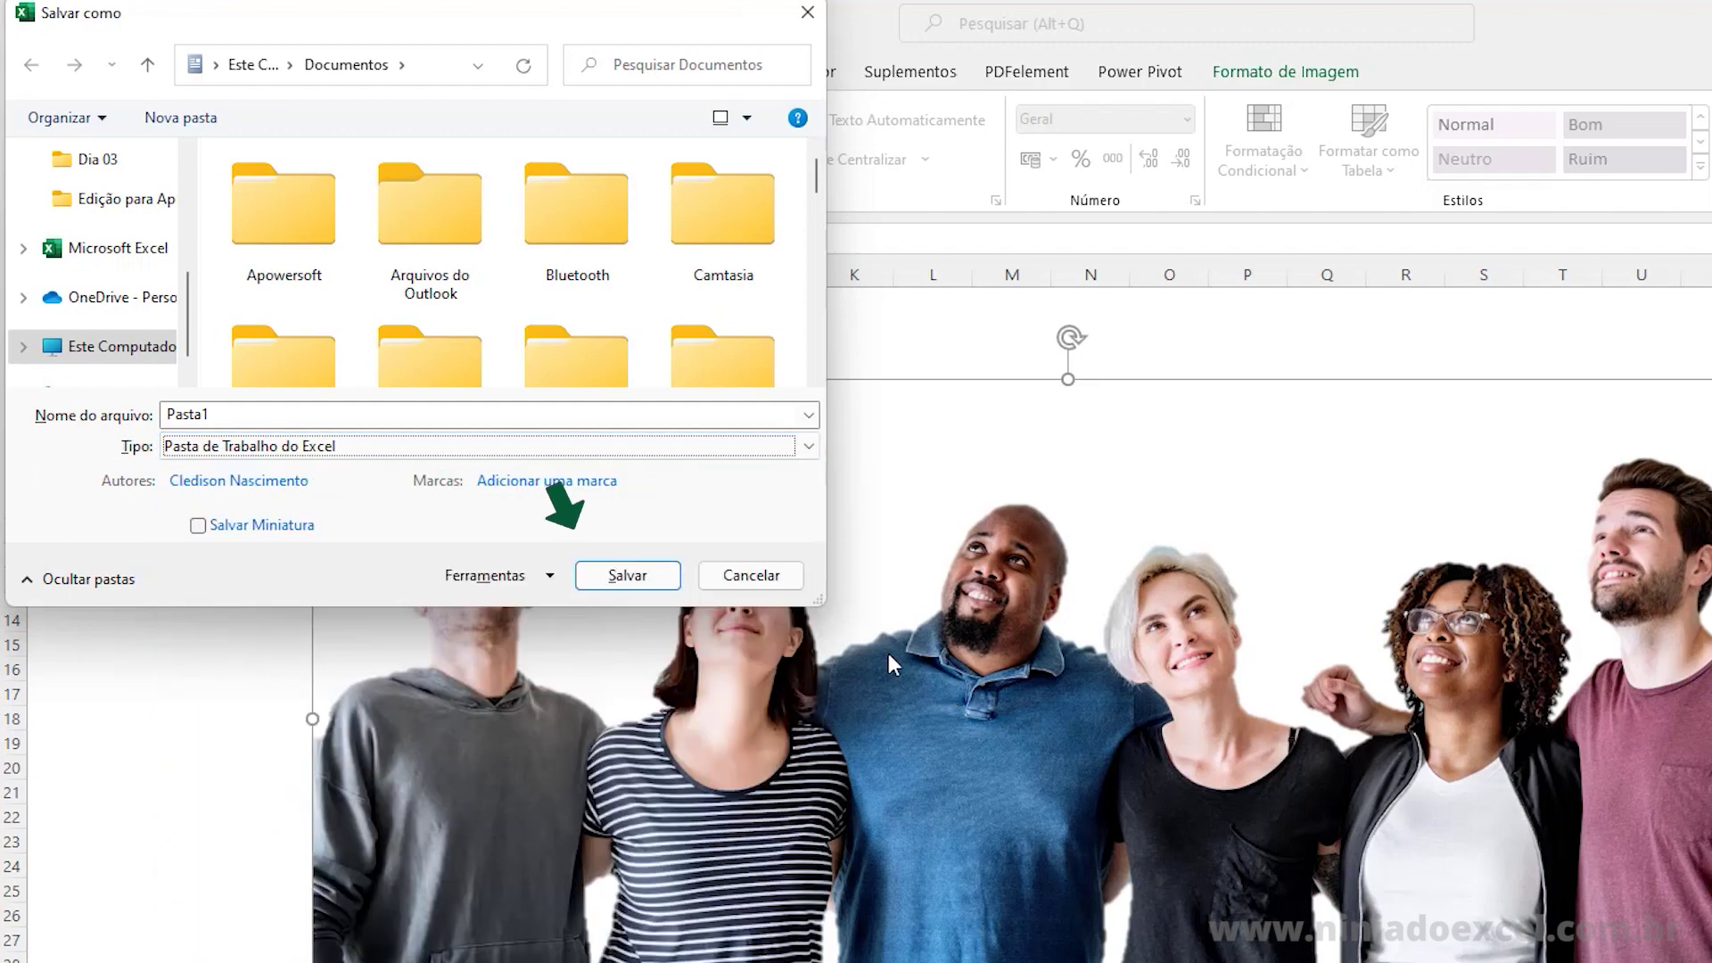
click(790, 587)
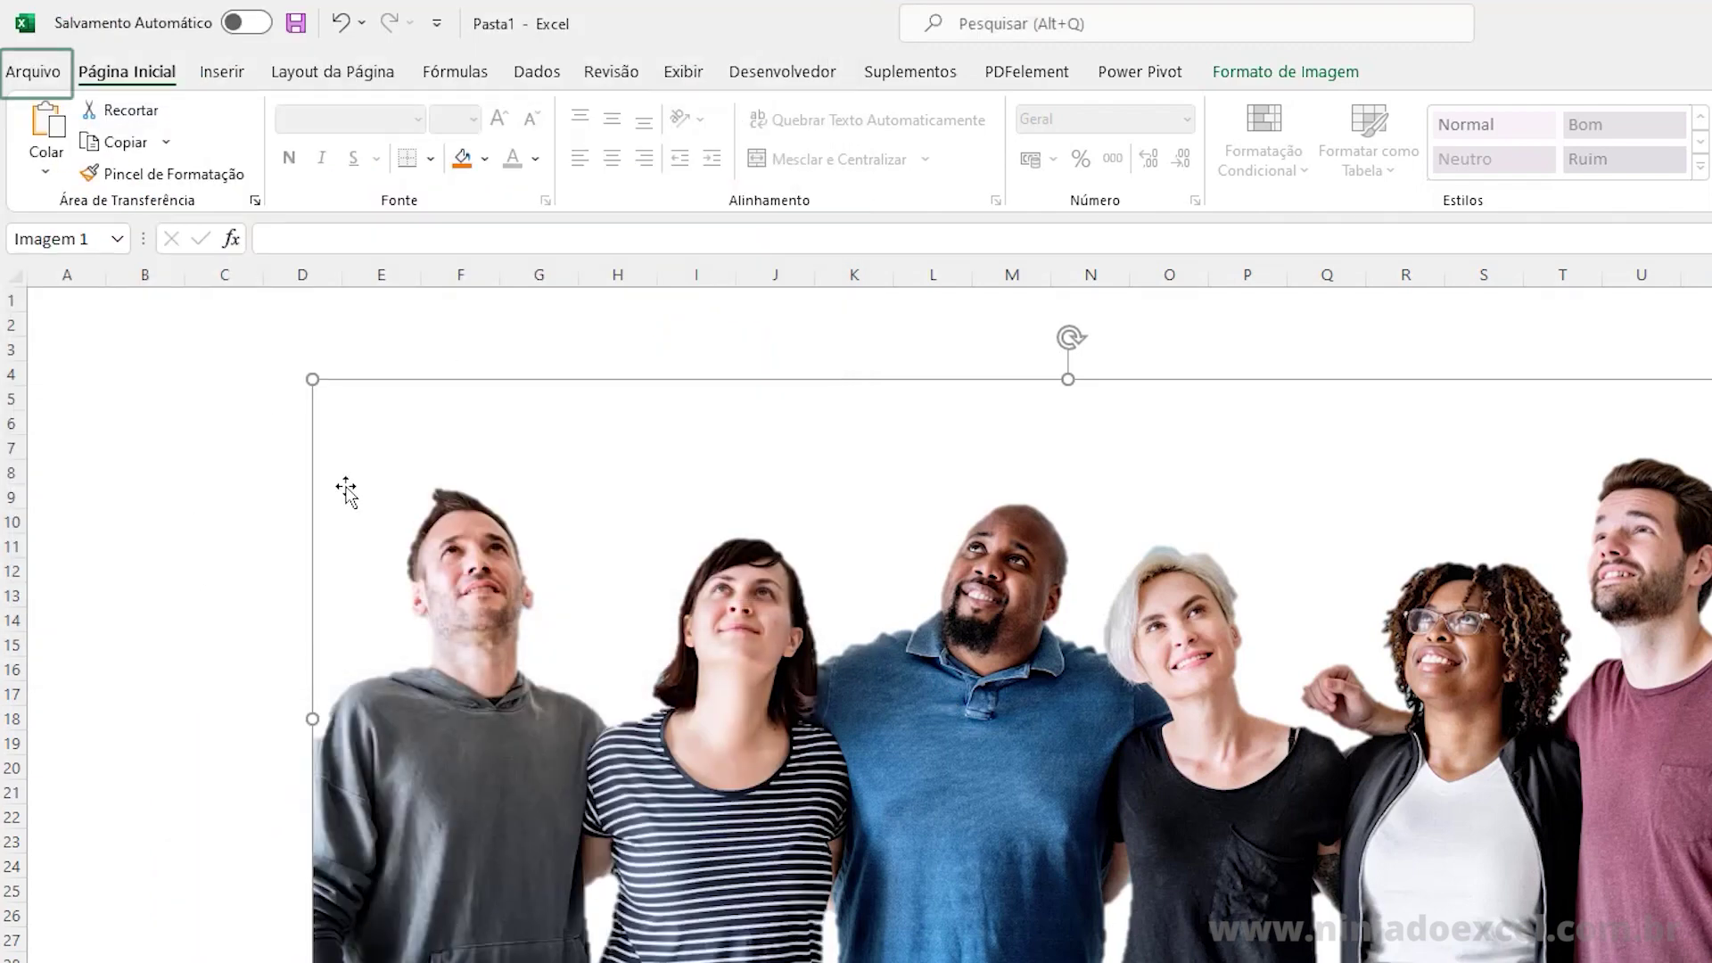
click(35, 73)
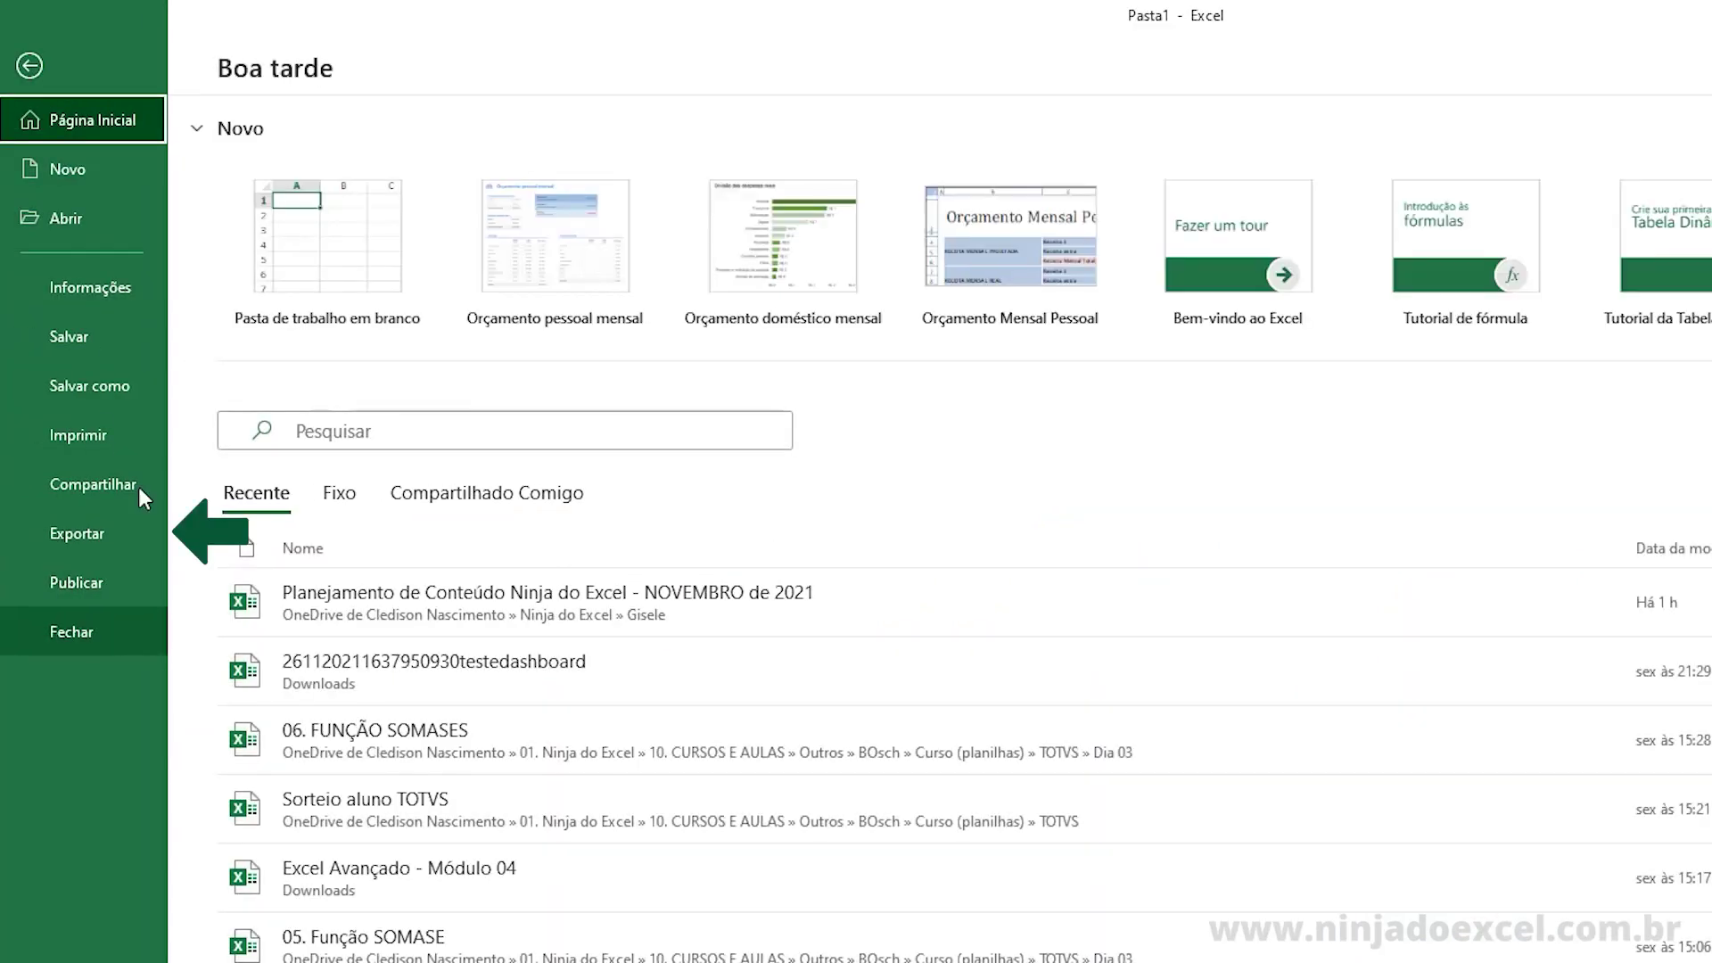
click(114, 528)
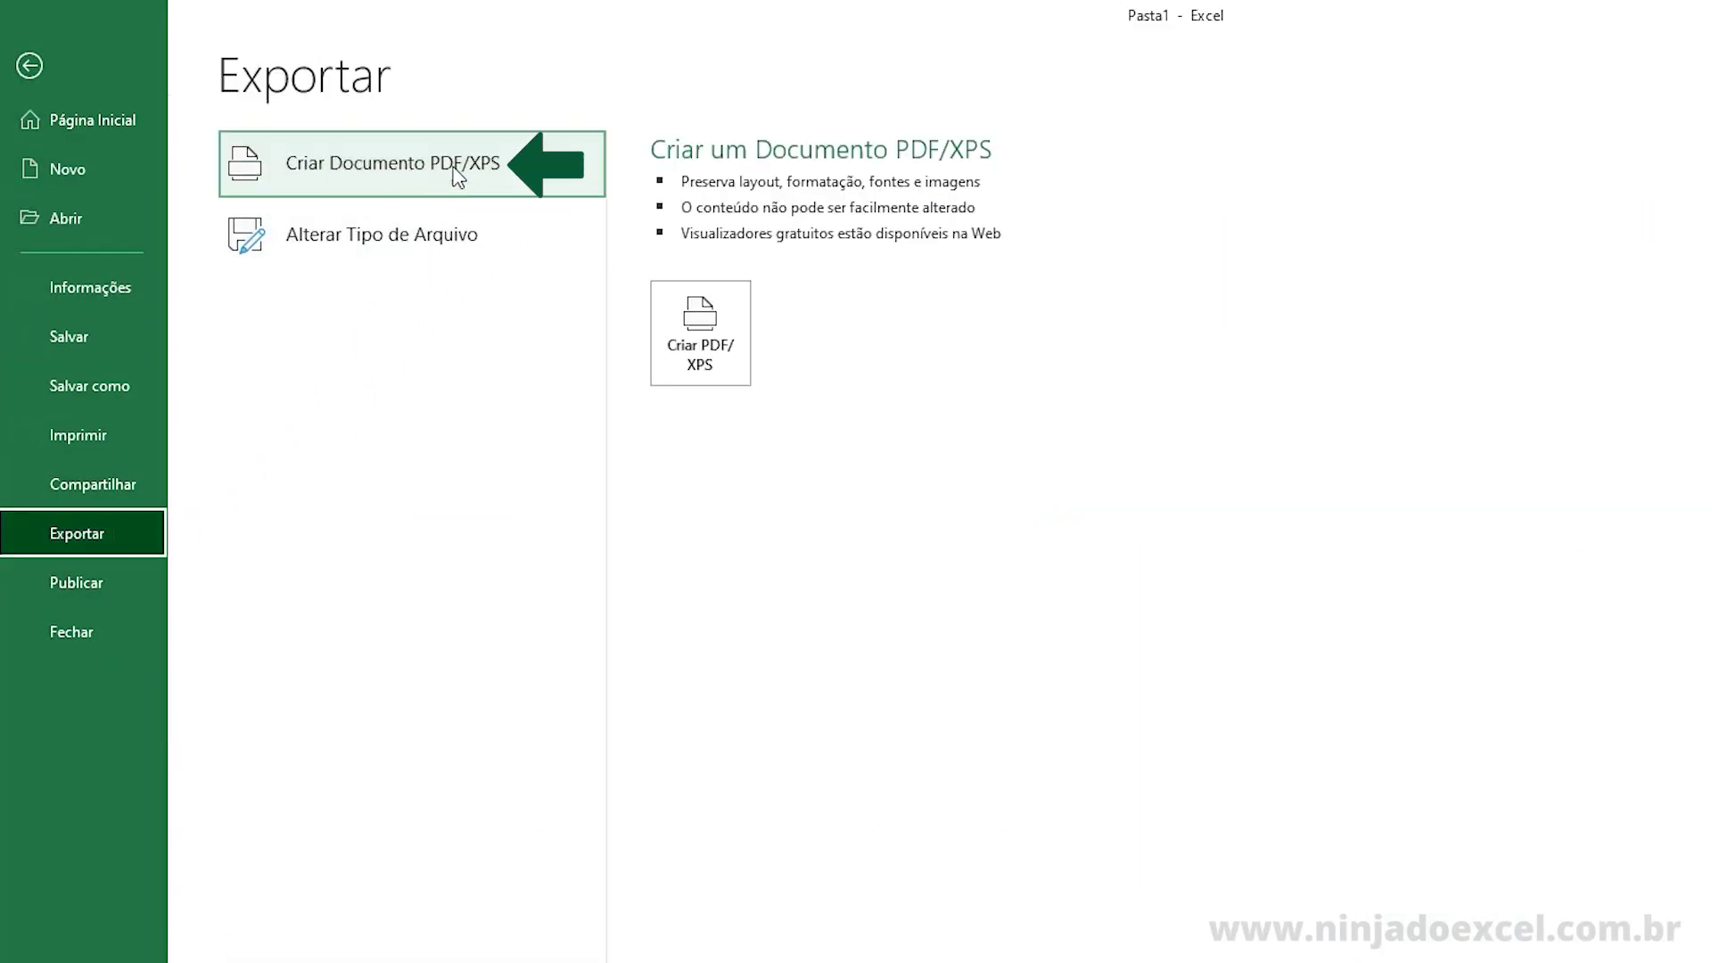
click(705, 348)
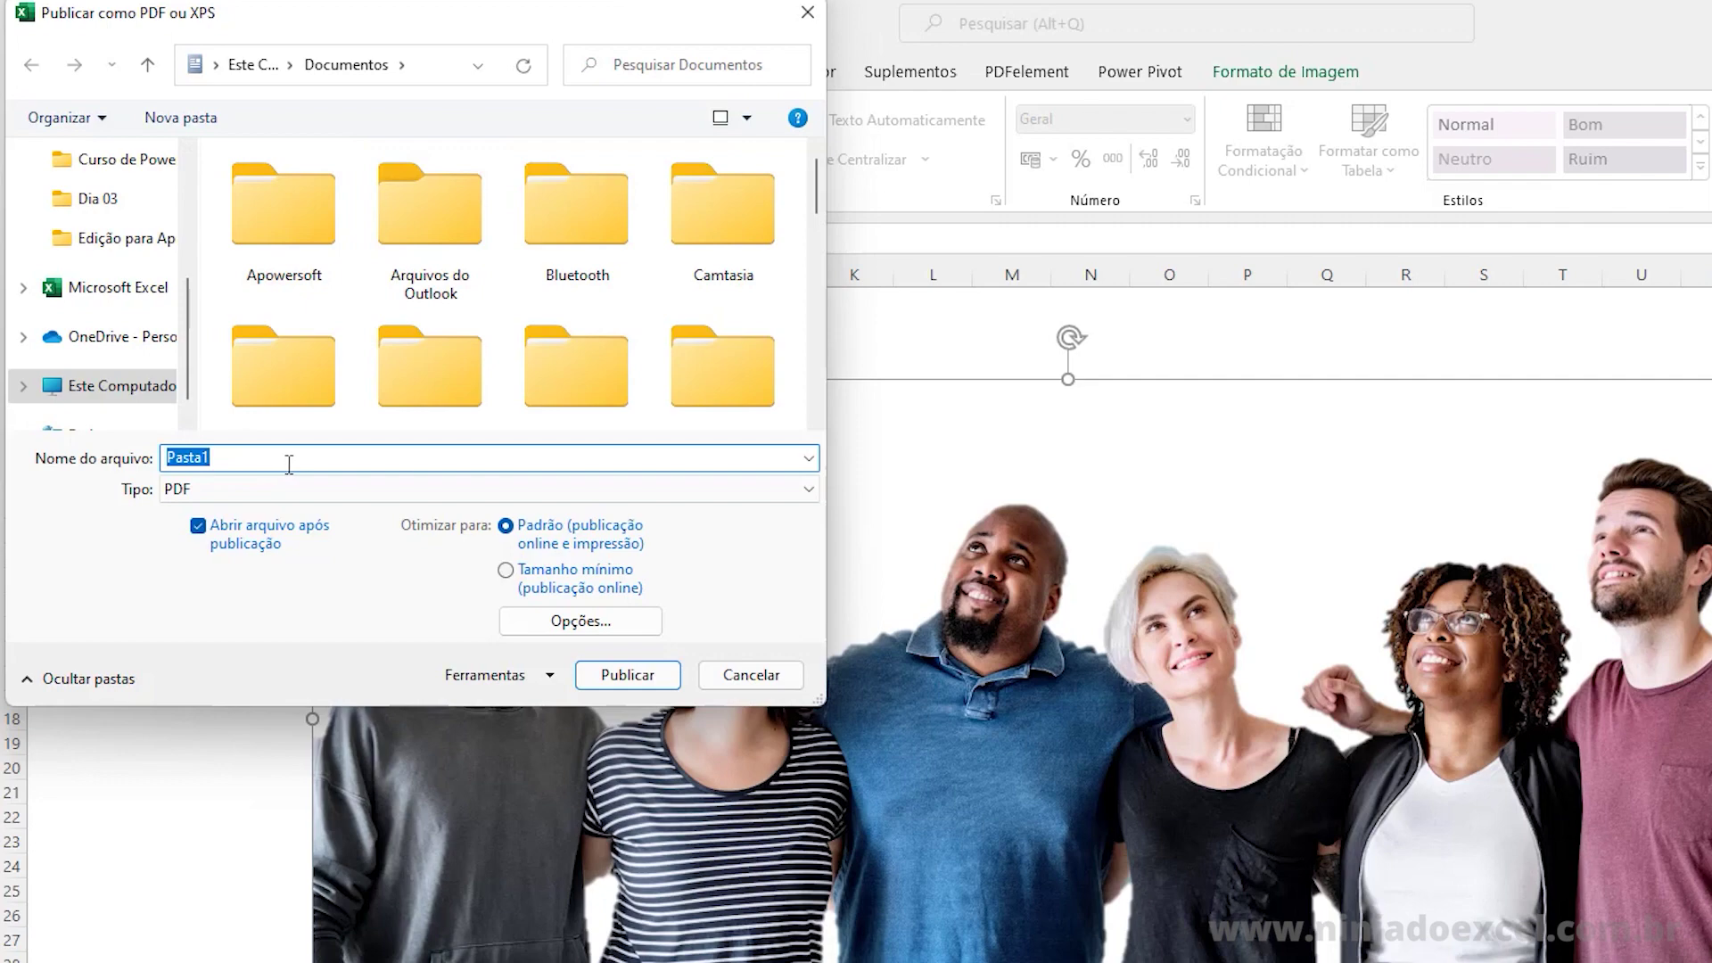
Publish the sheet through Exportar > Criar PDF/XPS as 'Imagens com fundo transparente'.
click(808, 13)
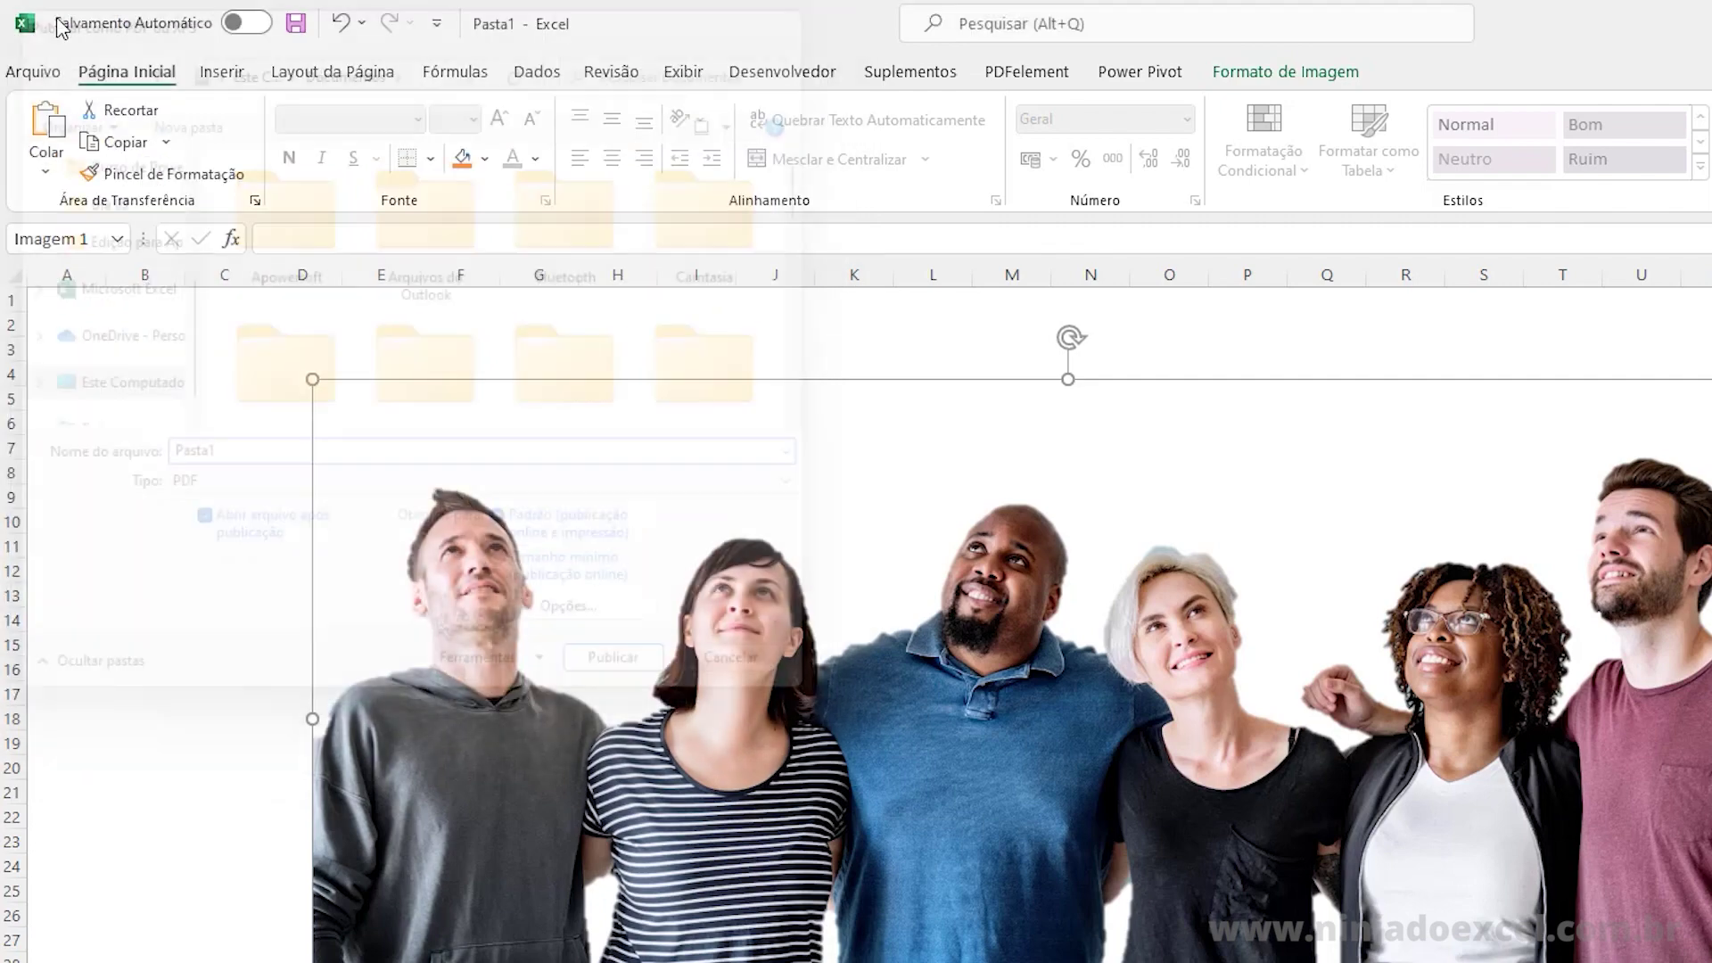
click(42, 77)
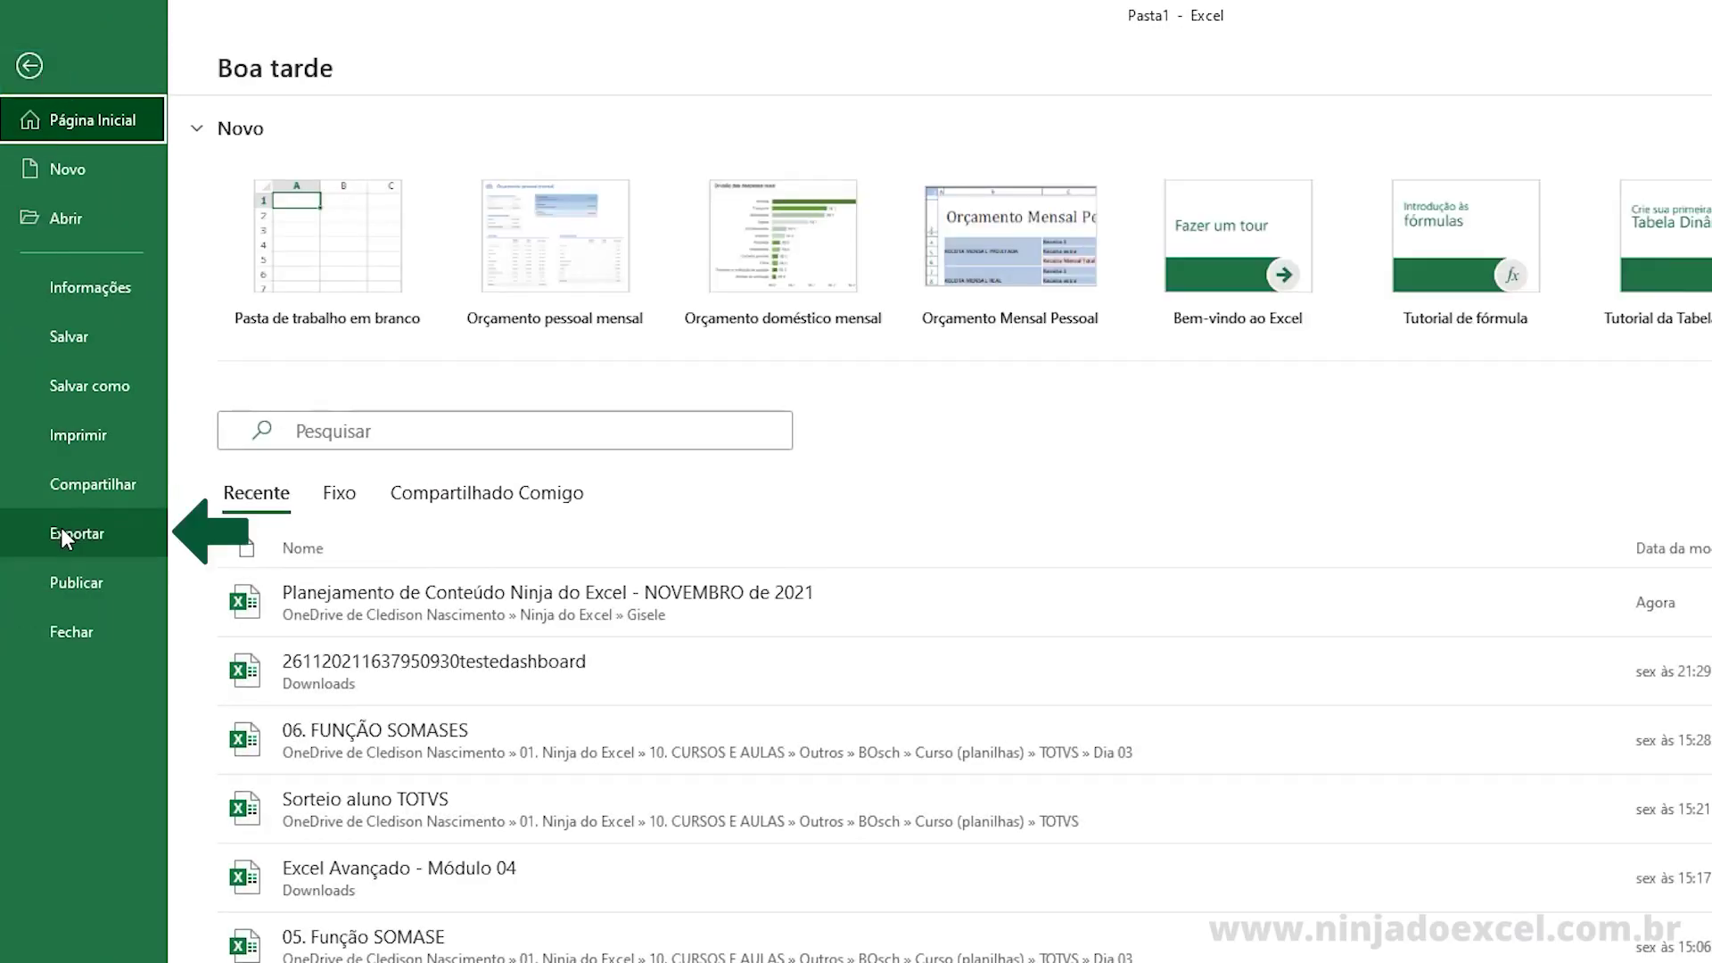
click(62, 529)
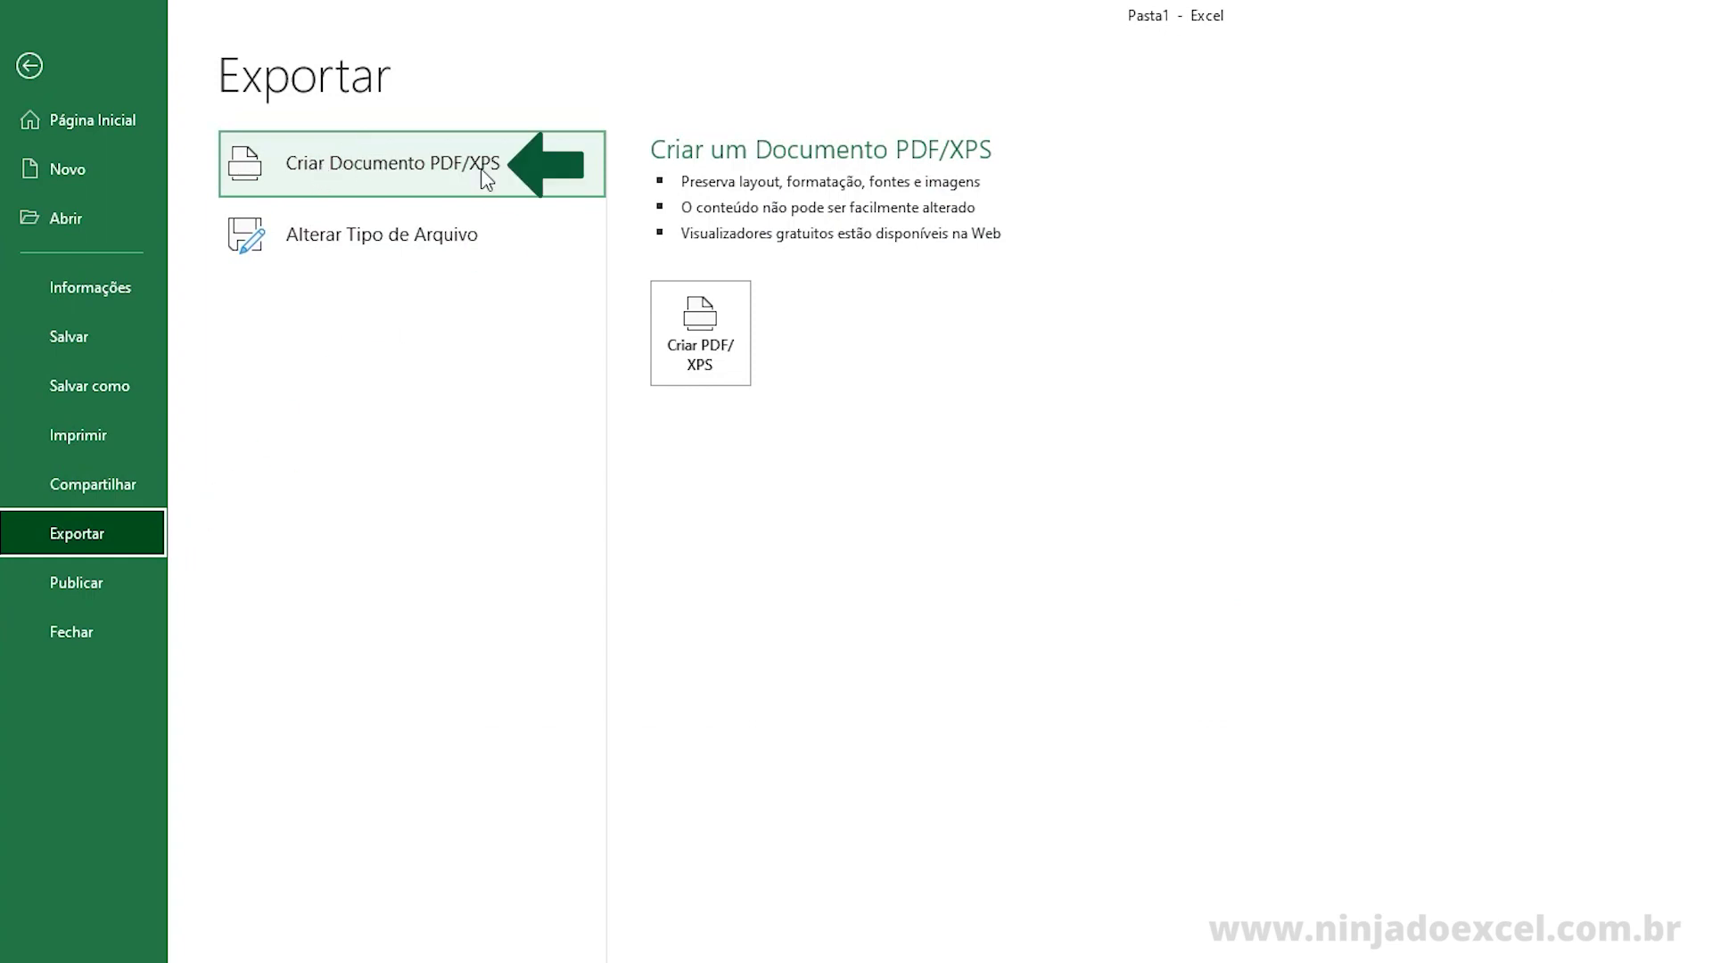
click(722, 337)
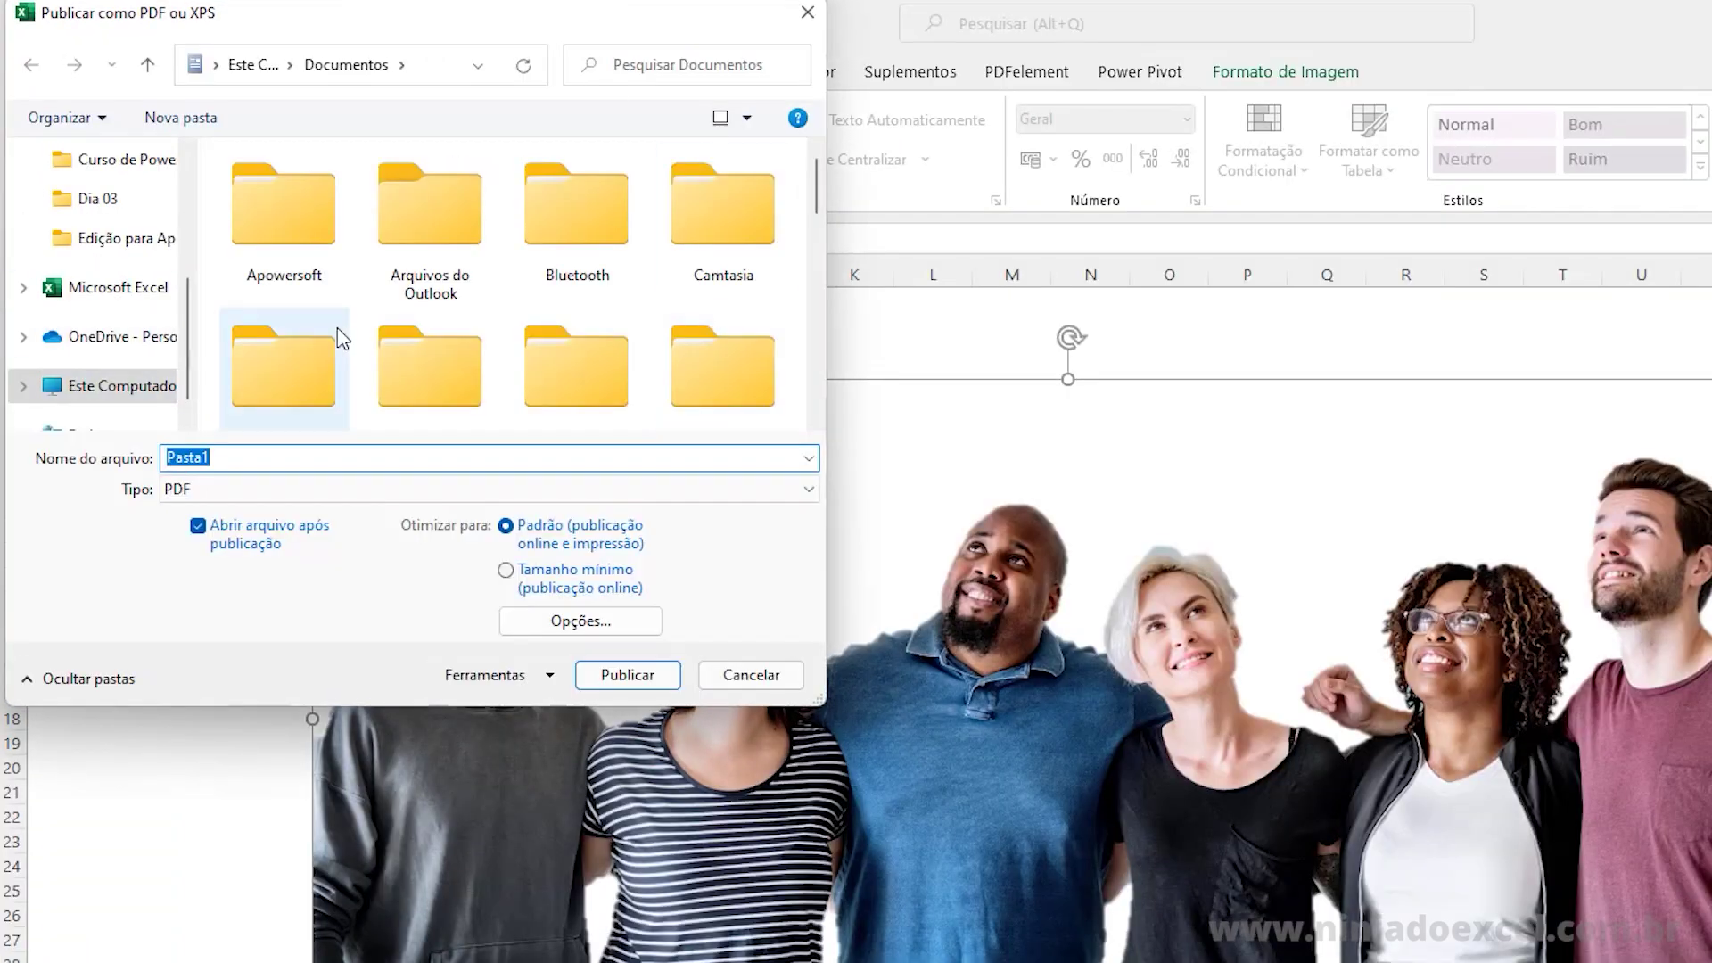
text(Image)
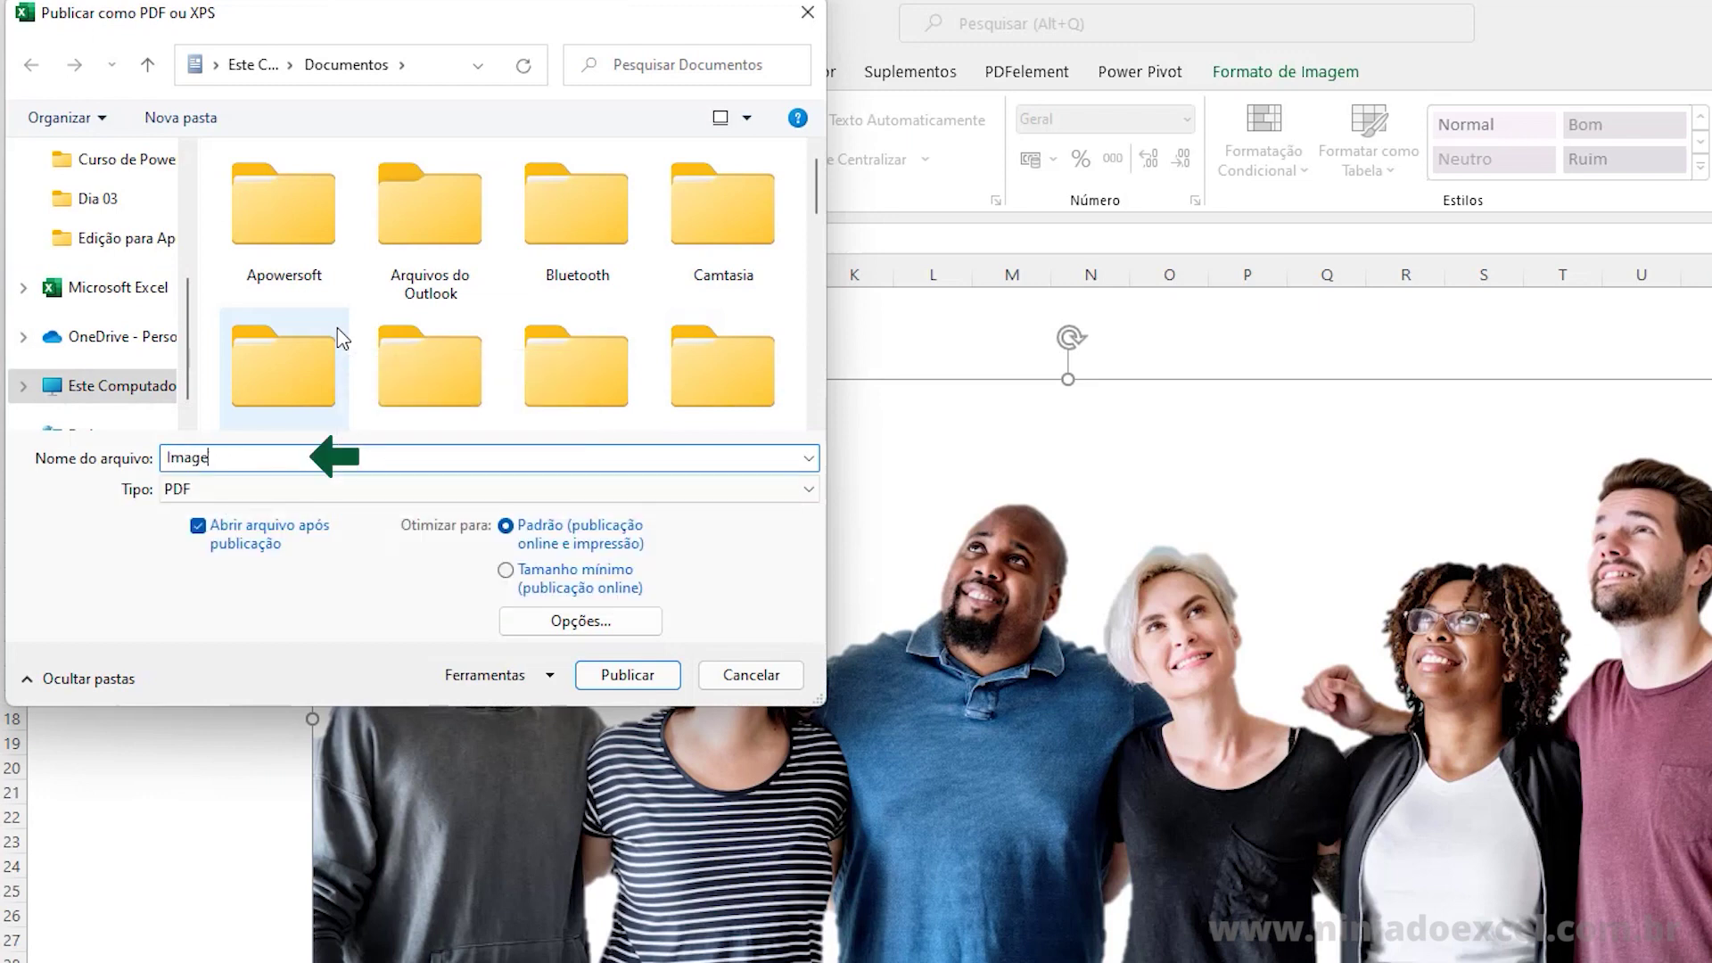
text(ns seu fundo)
key(ctrl+a)
text(Imagen)
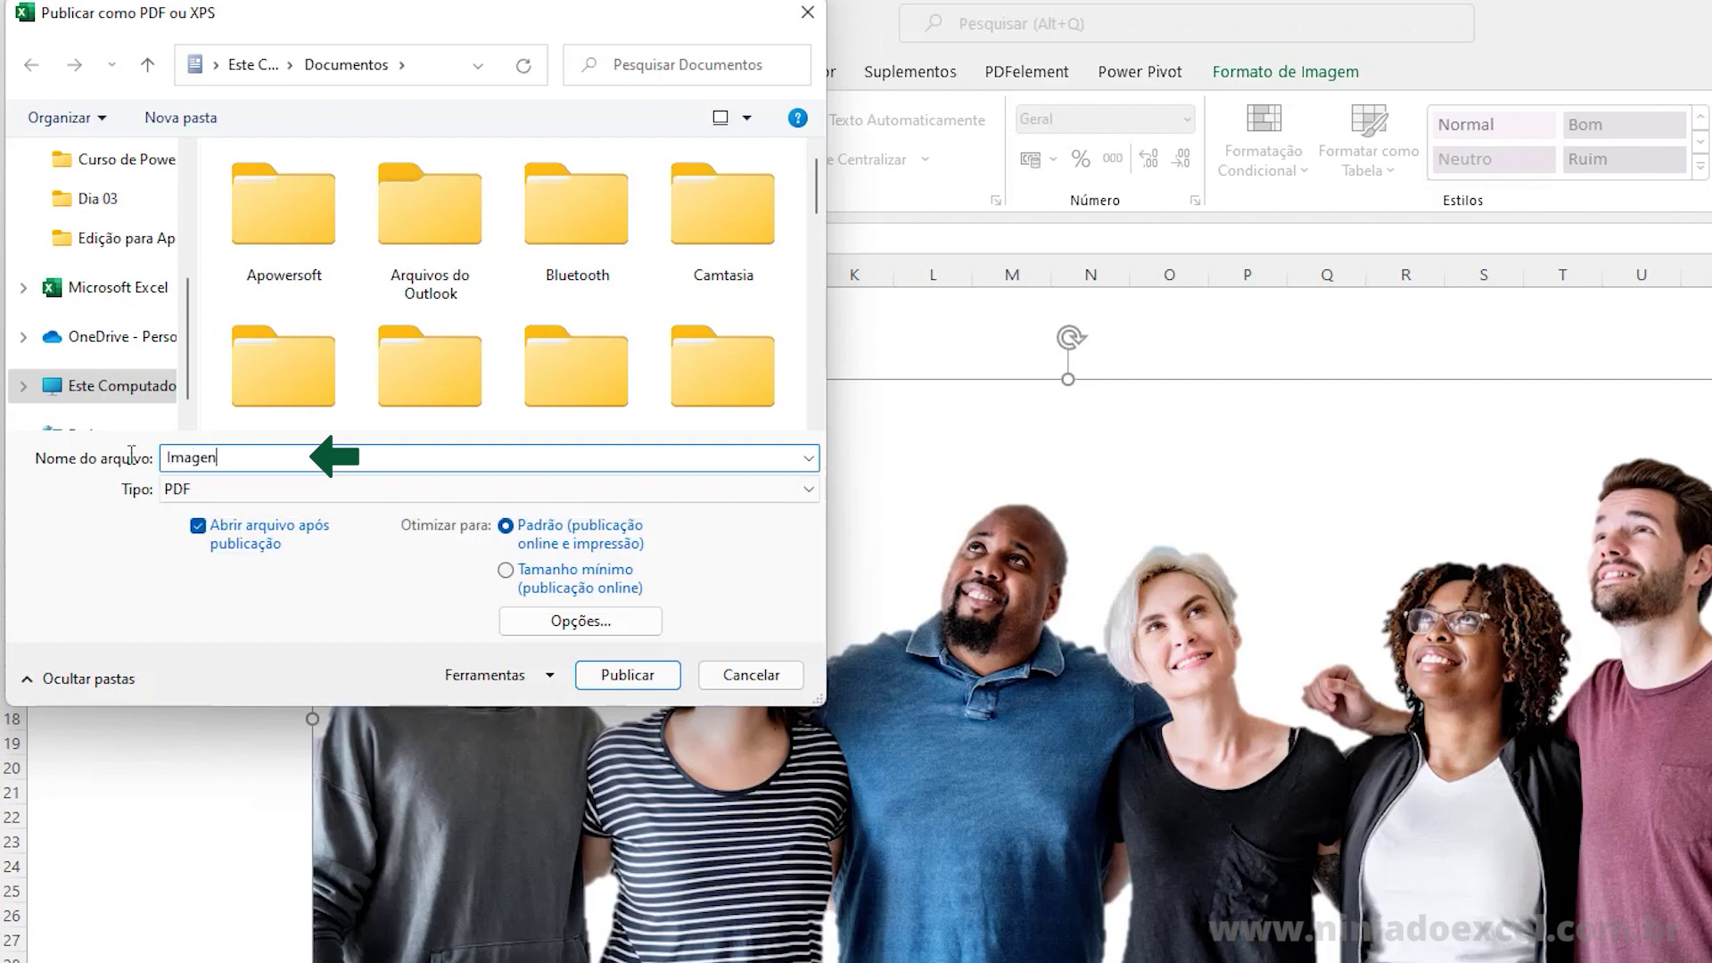
text(s com fundo trans)
text(parente)
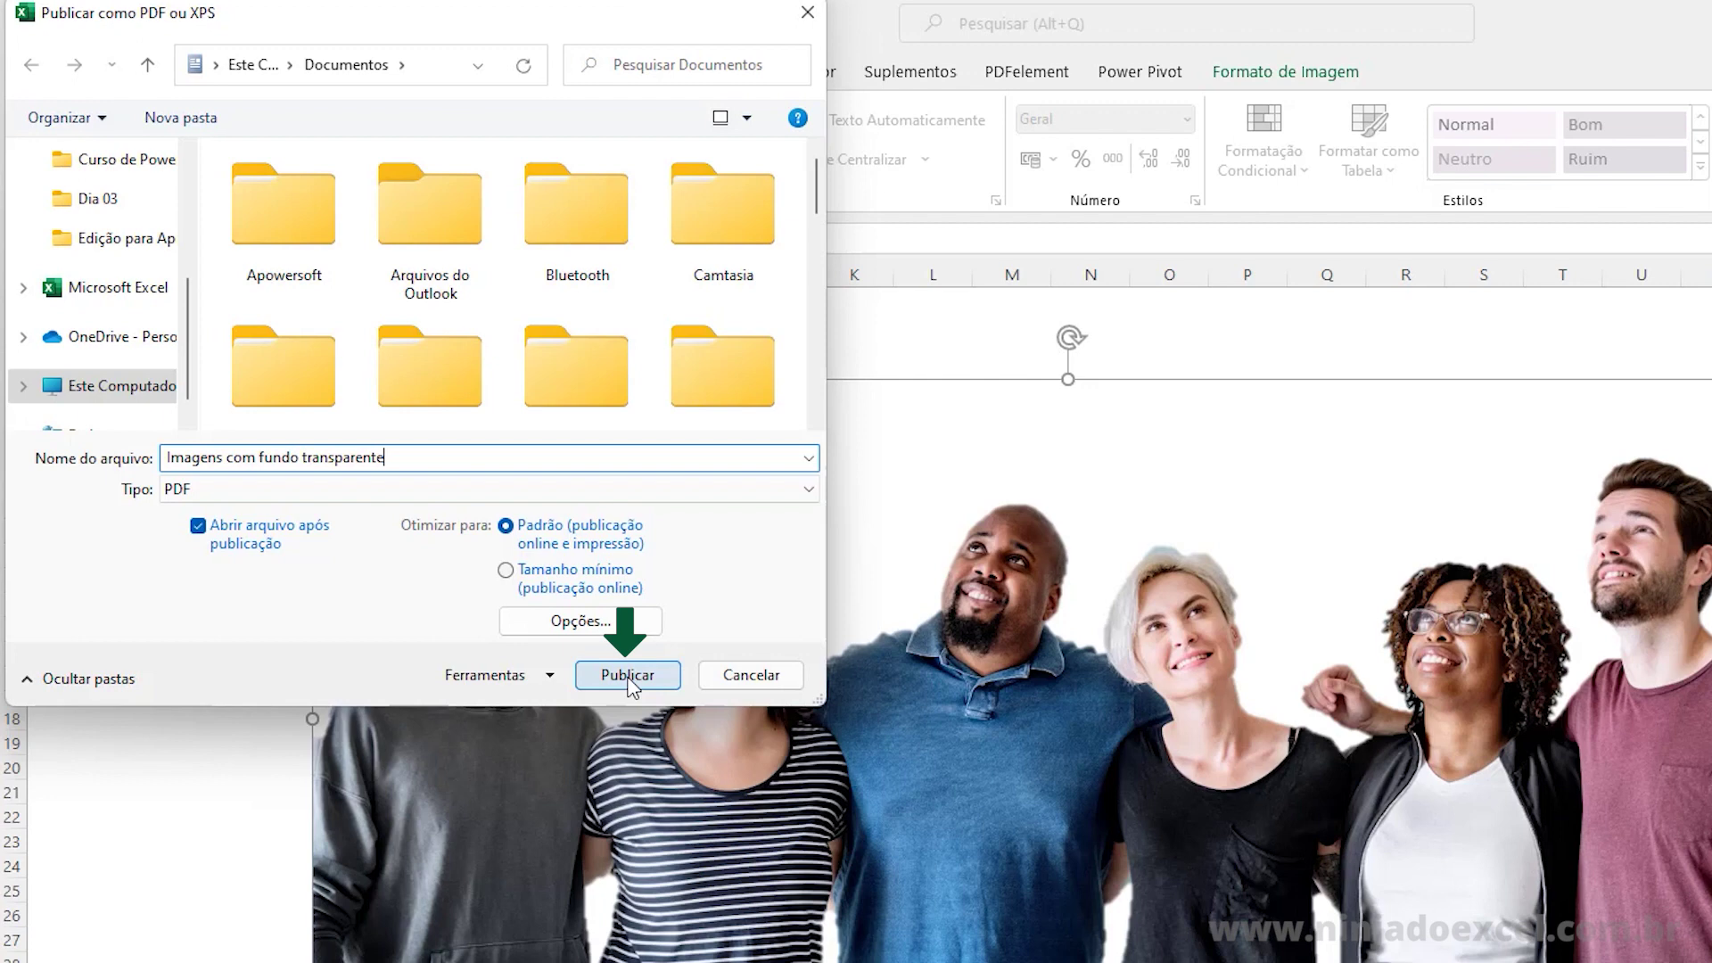
click(628, 675)
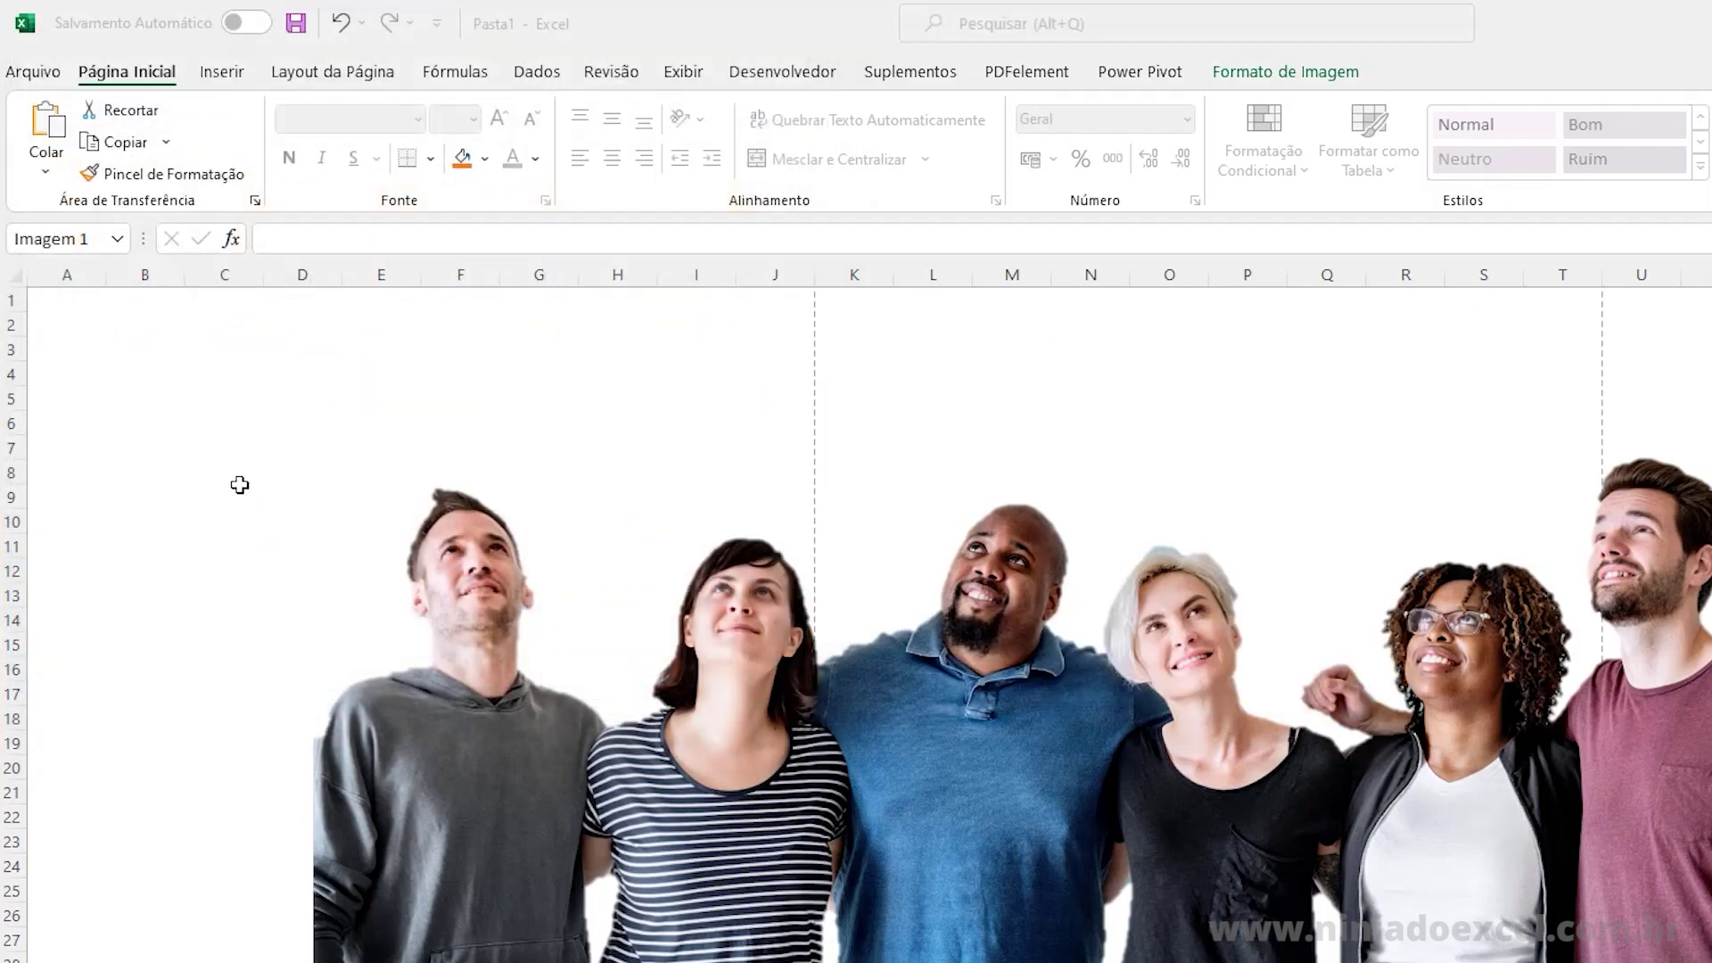
Shrink the group photo from its corner and move it left into columns A–J.
click(212, 468)
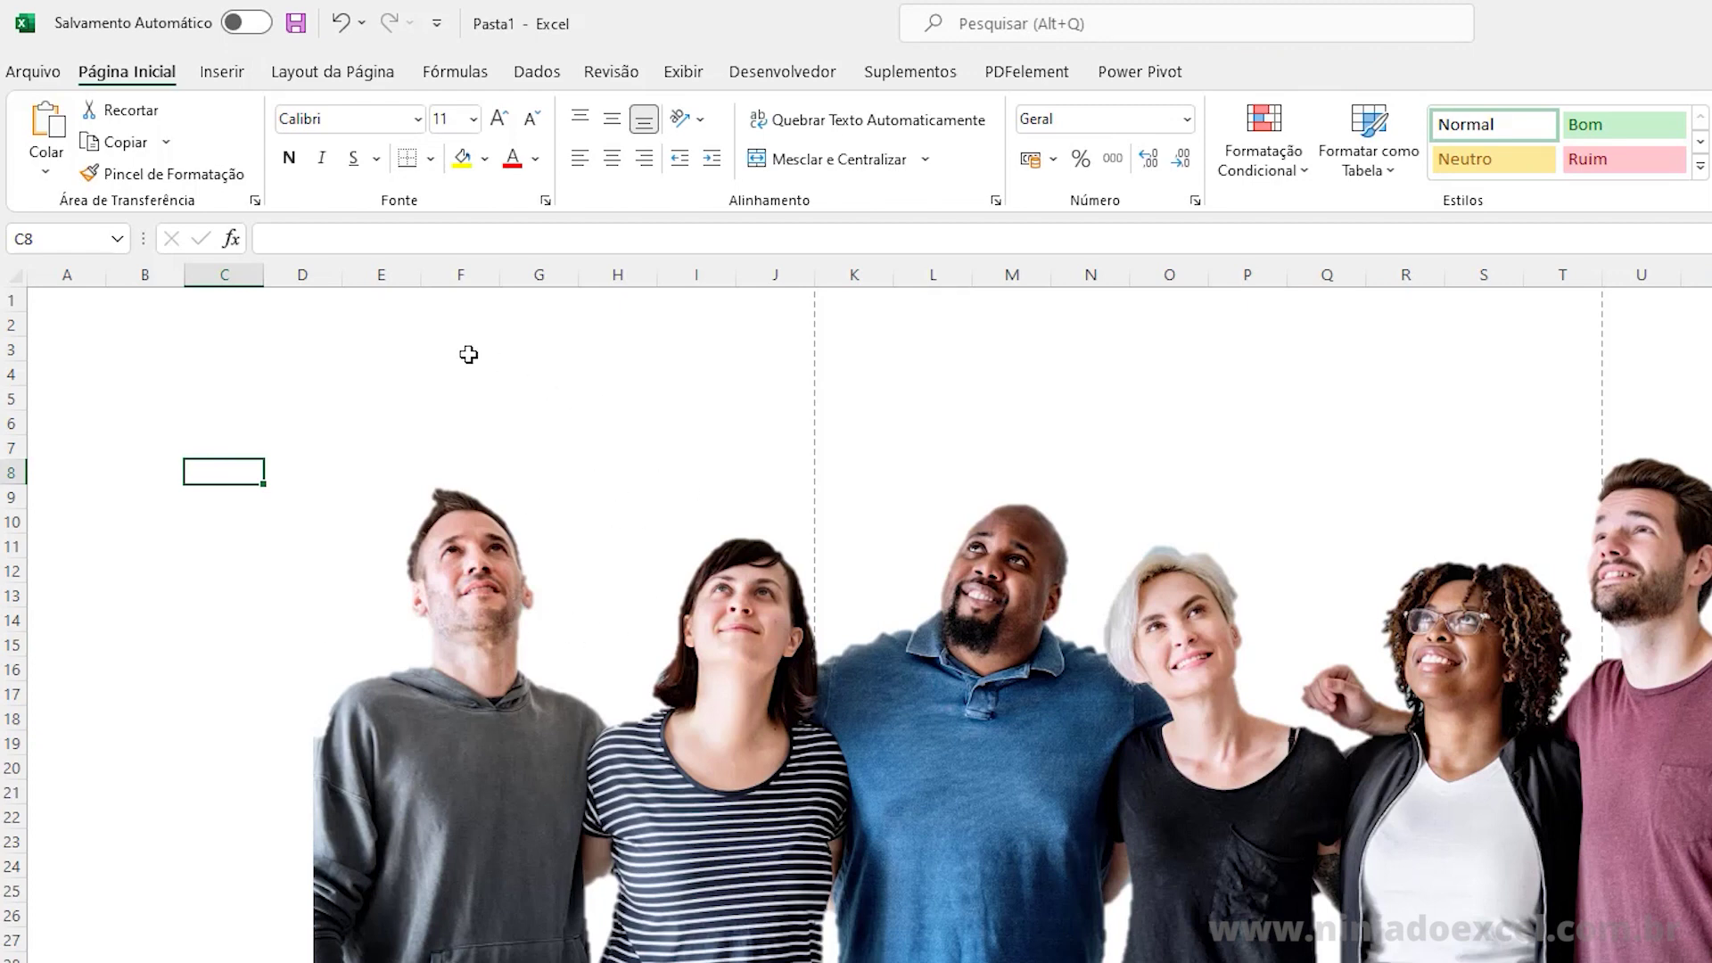
click(1136, 593)
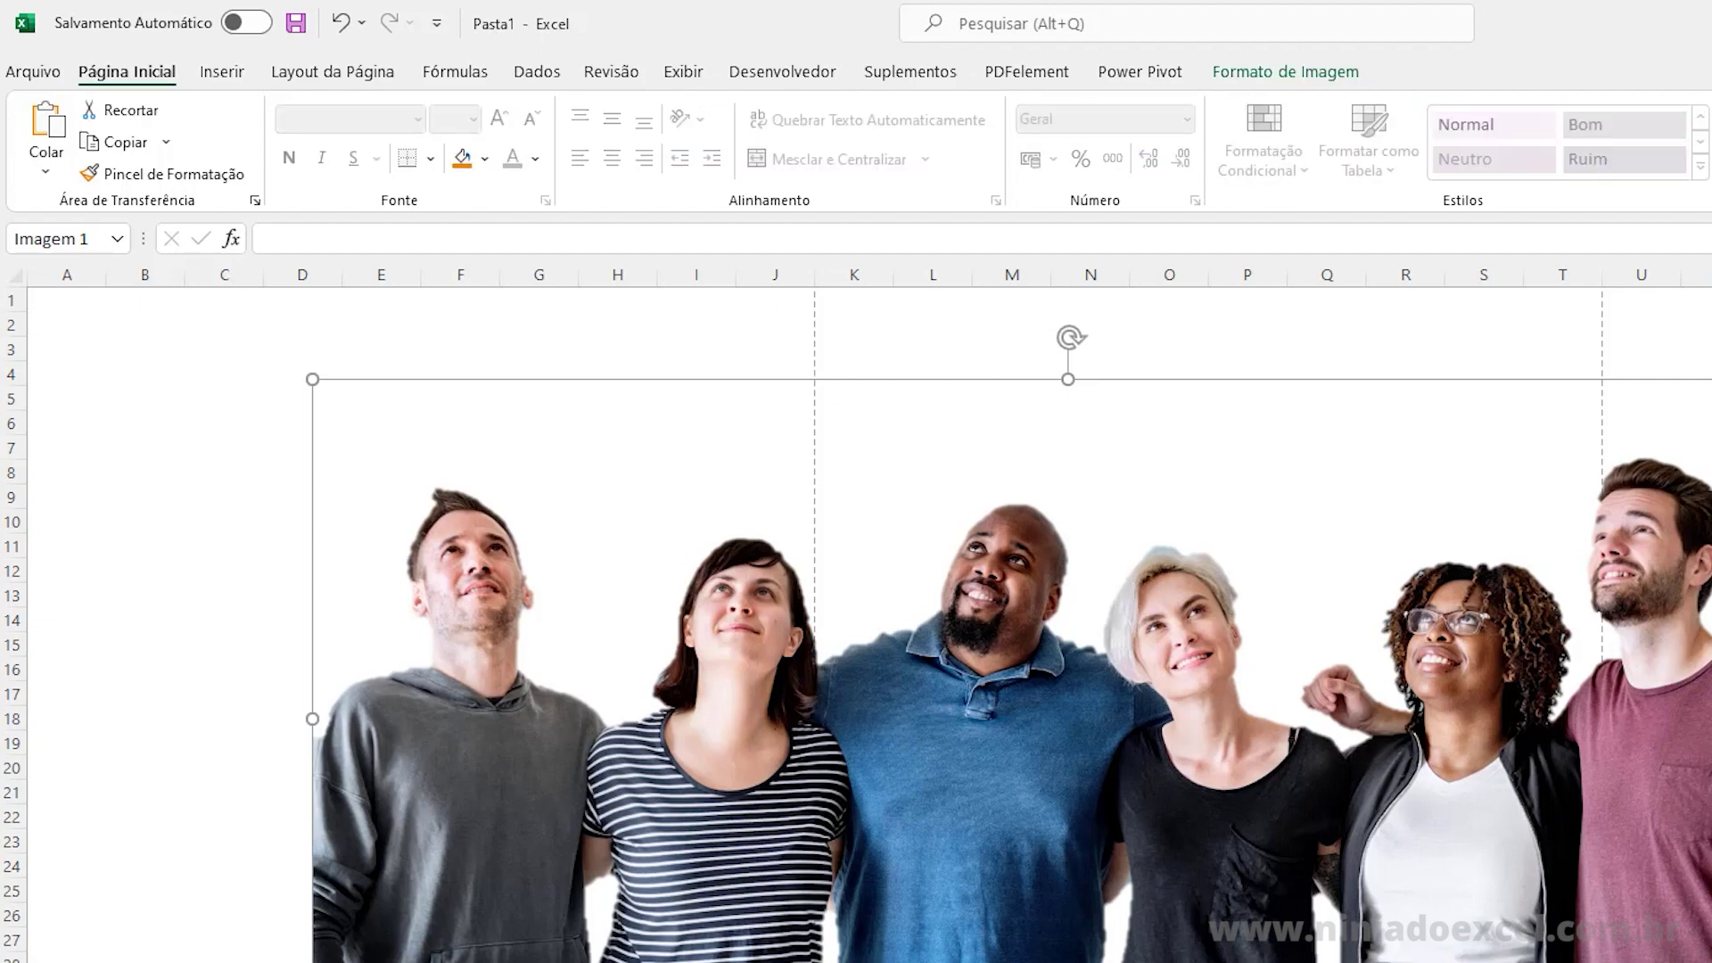
mouse_move(1464, 928)
mouse_down()
mouse_move(1150, 776)
mouse_move(1073, 719)
mouse_up()
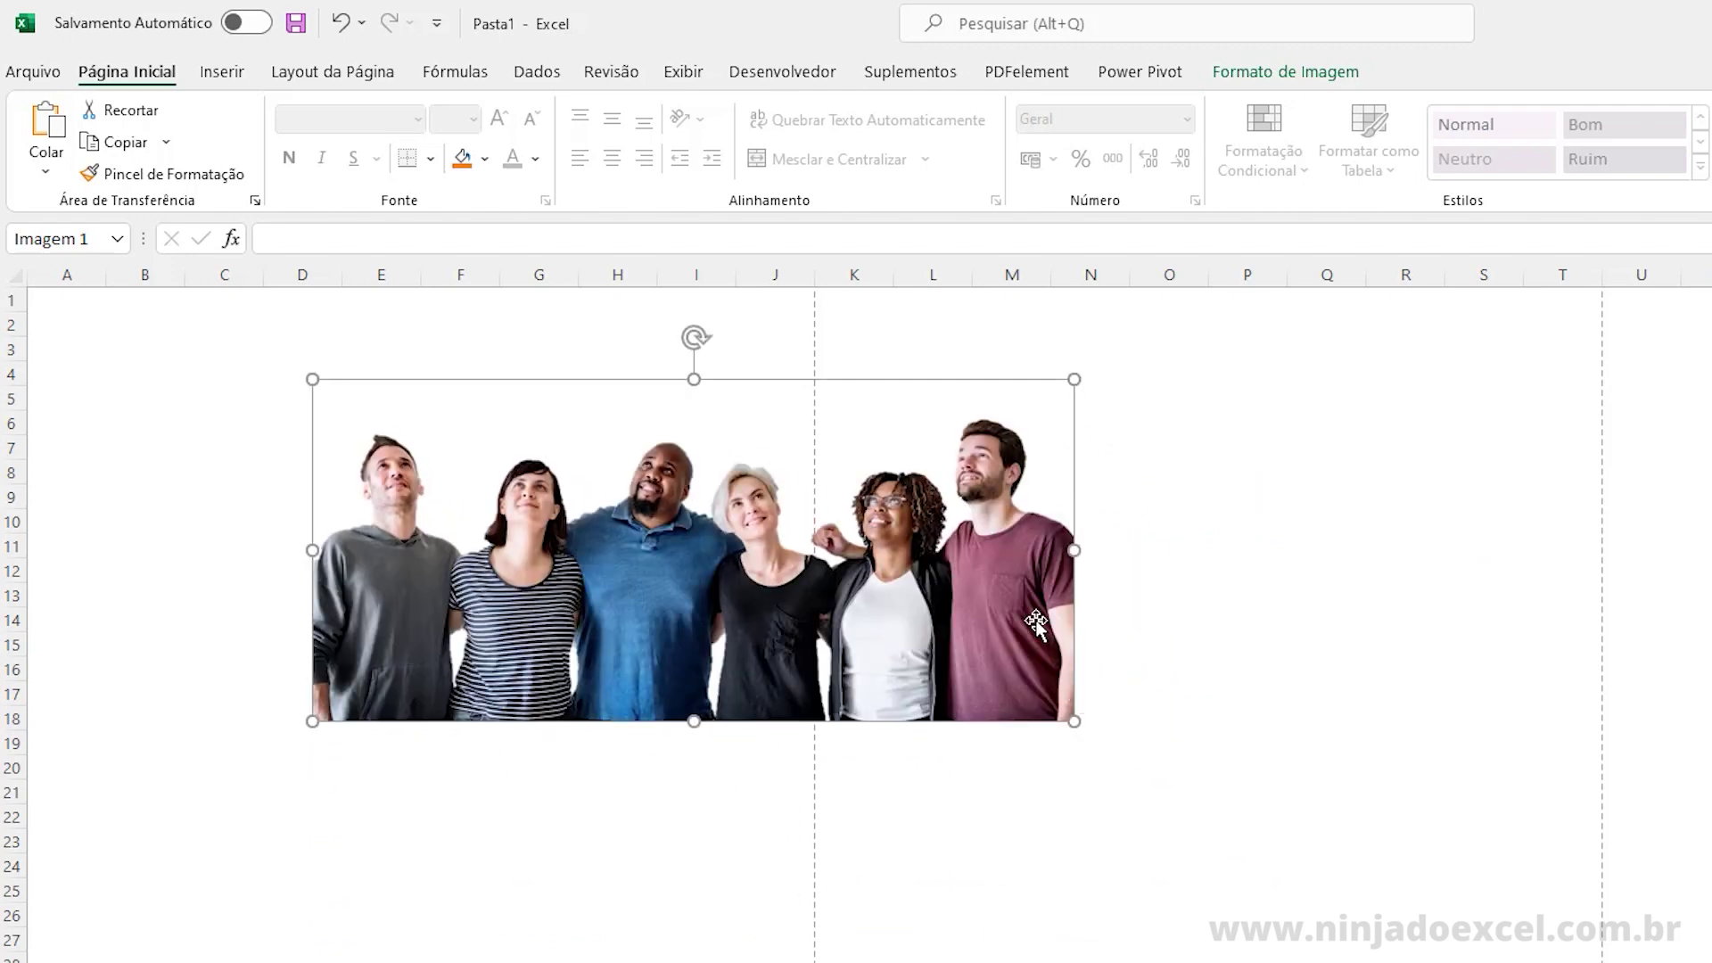
drag(1025, 620, 744, 603)
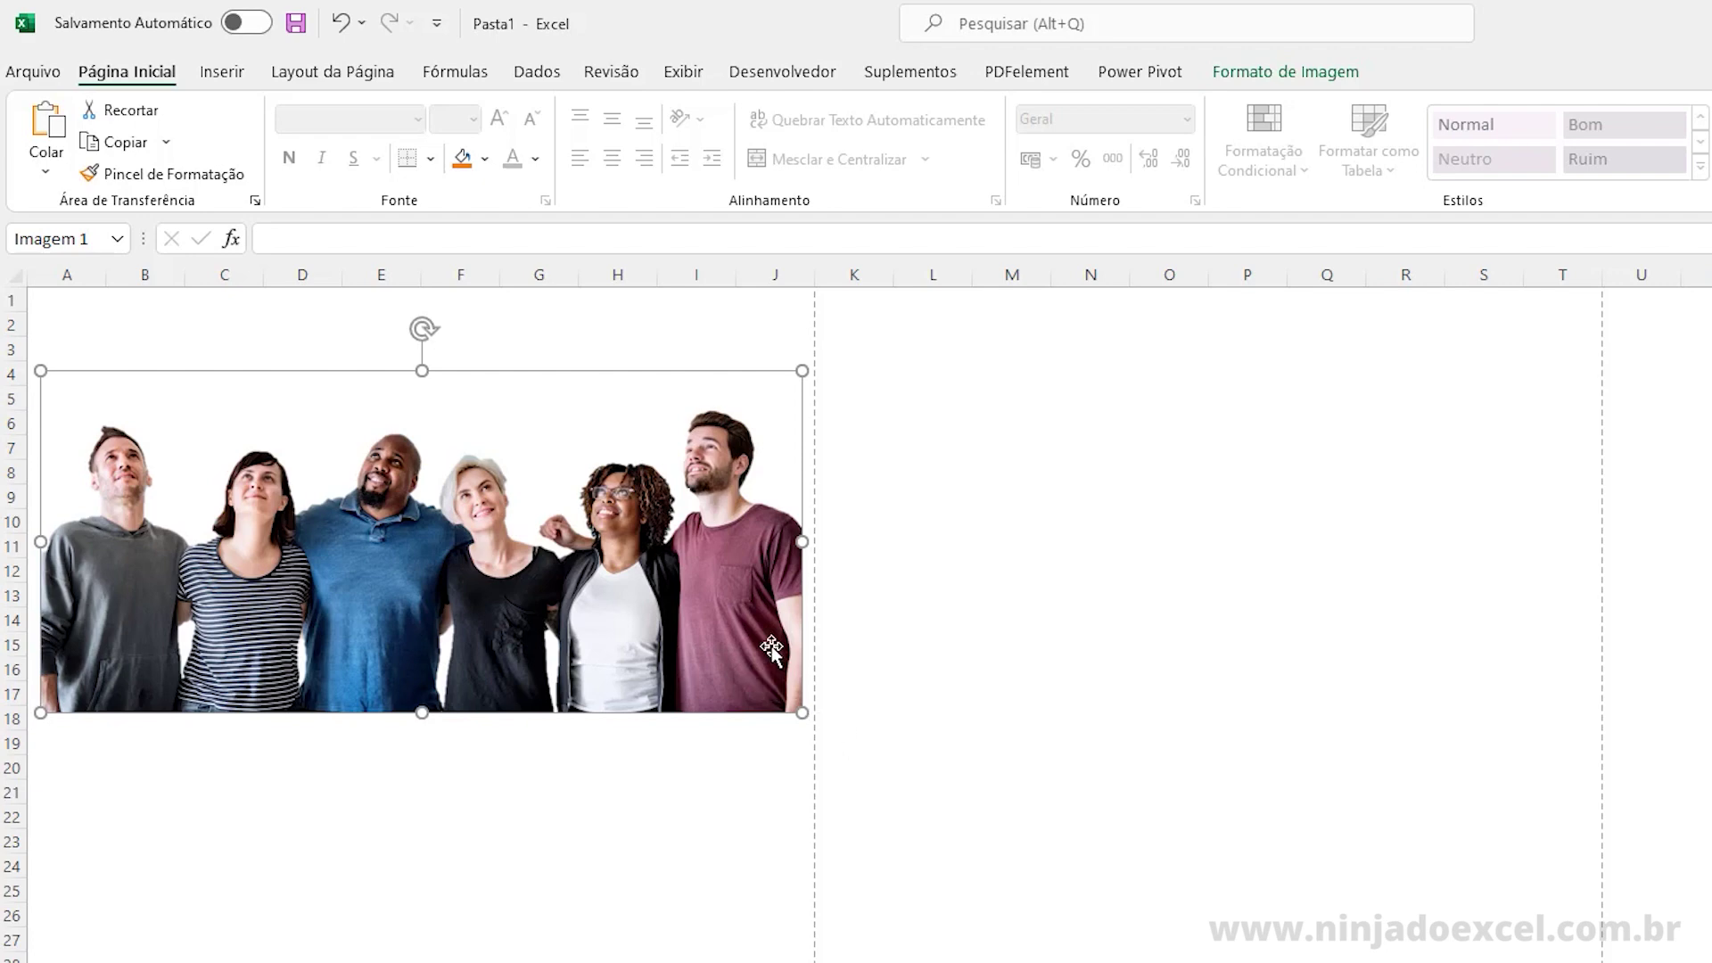
click(808, 320)
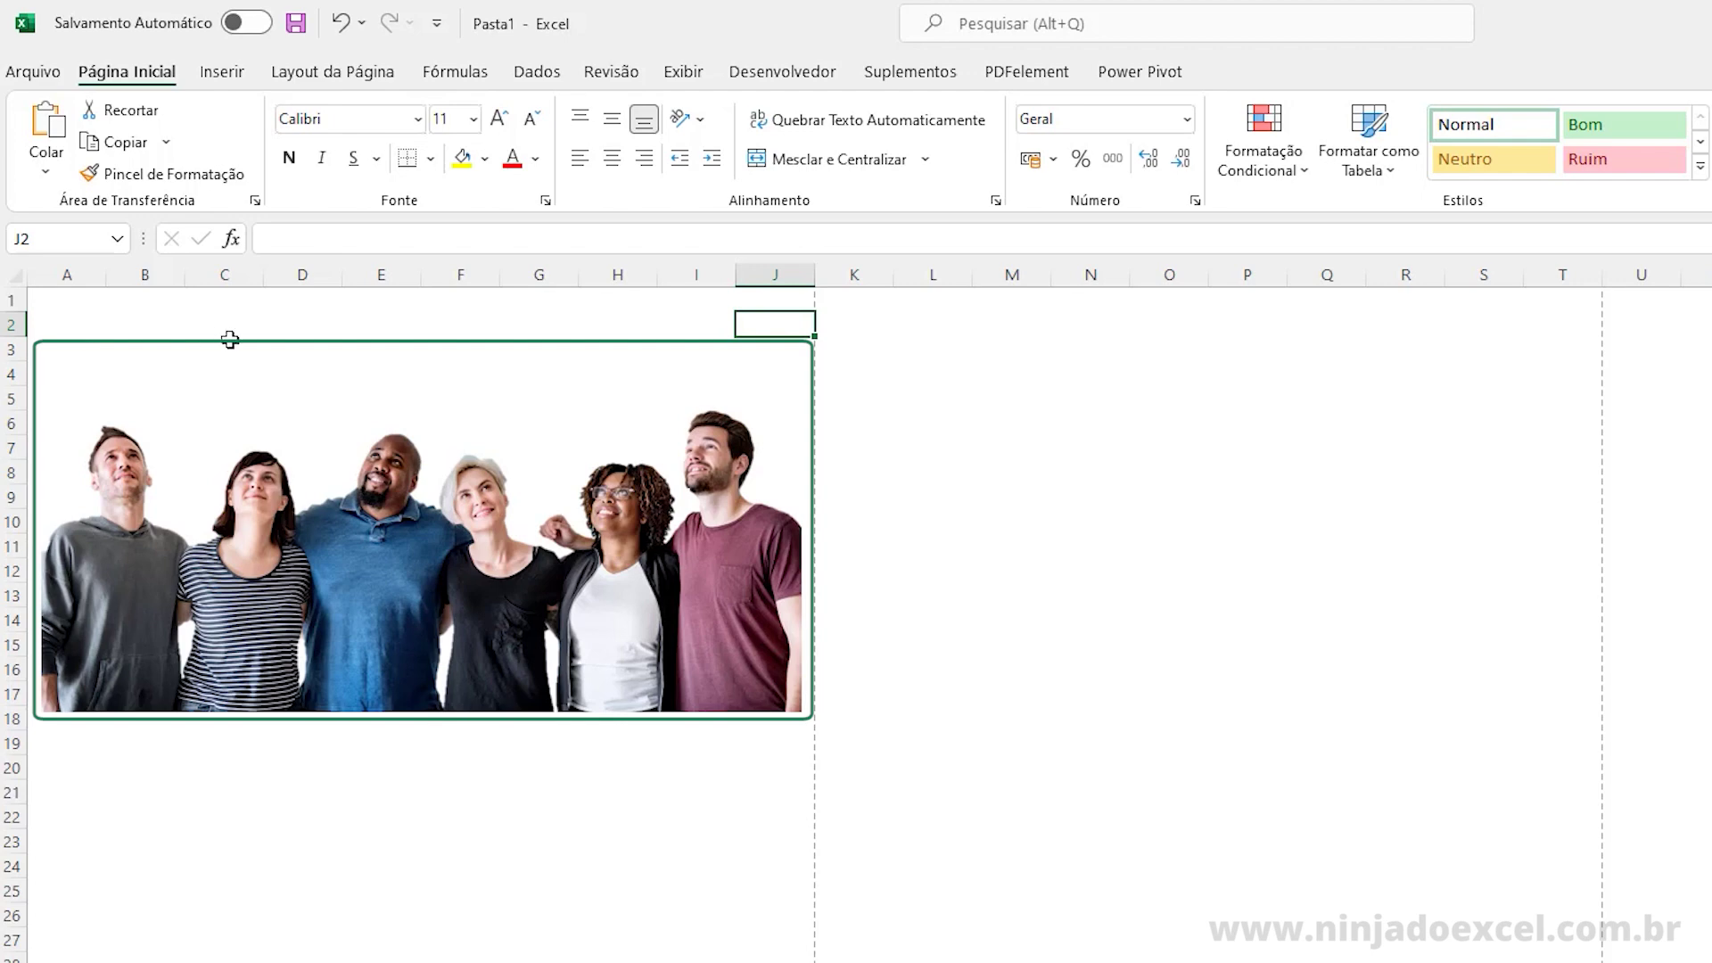
mouse_move(782, 319)
mouse_down()
mouse_move(77, 658)
mouse_move(72, 726)
mouse_up()
click(121, 848)
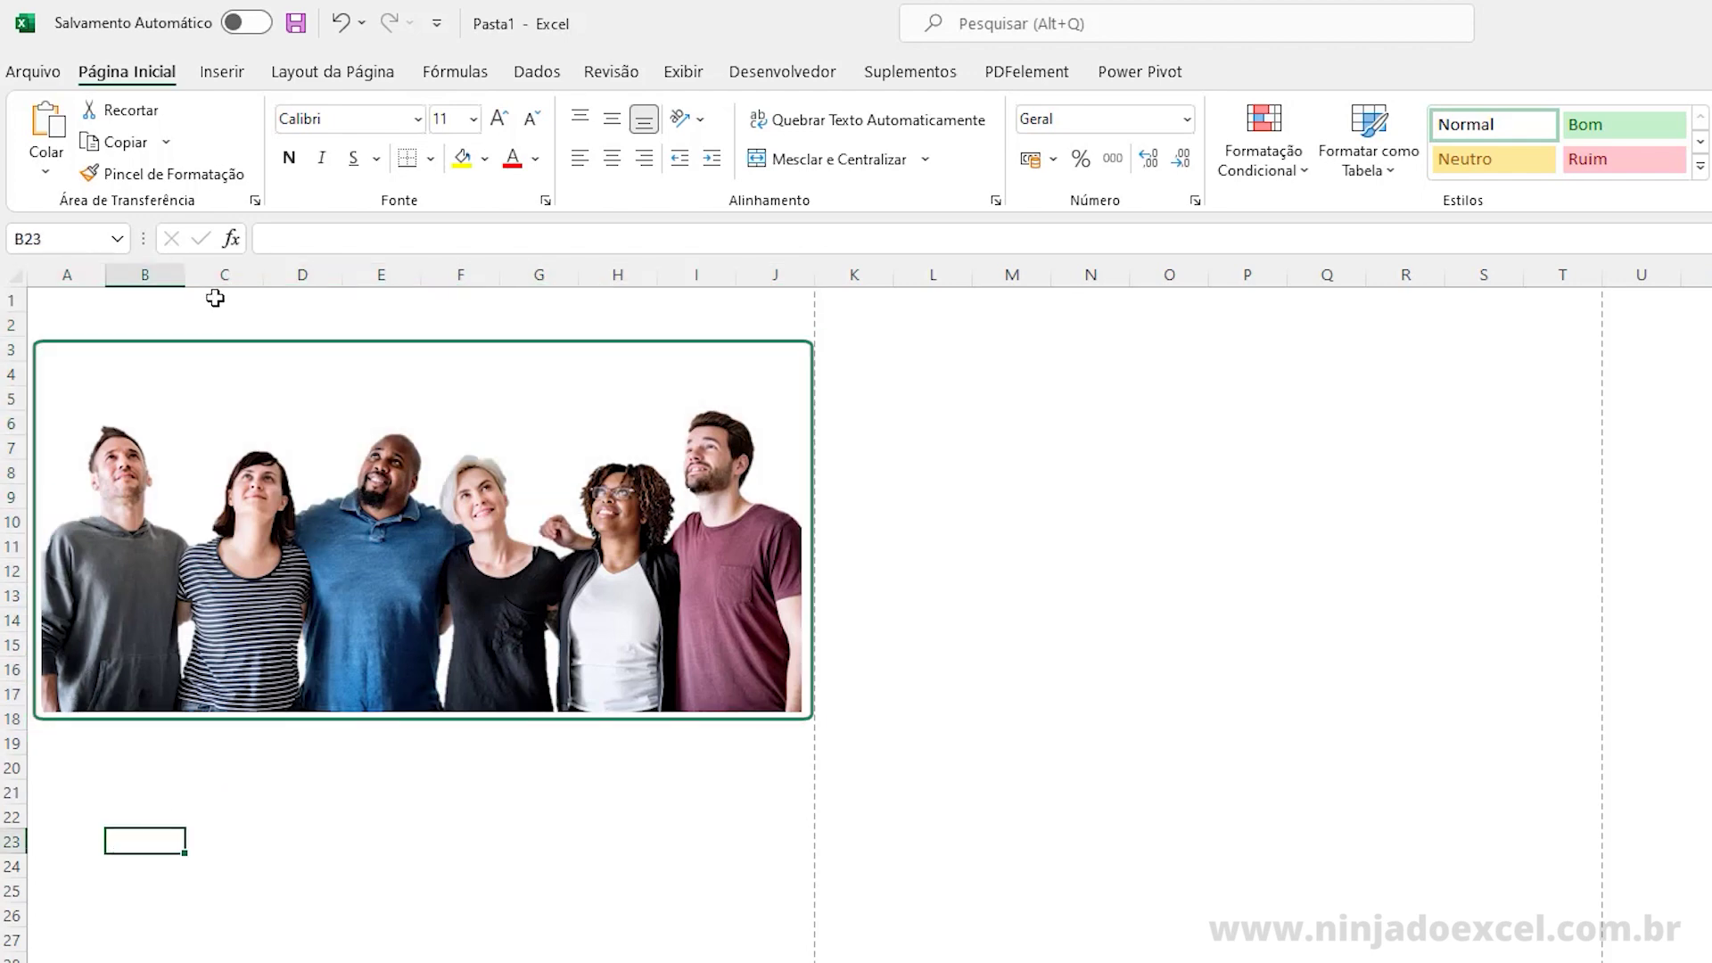
click(86, 300)
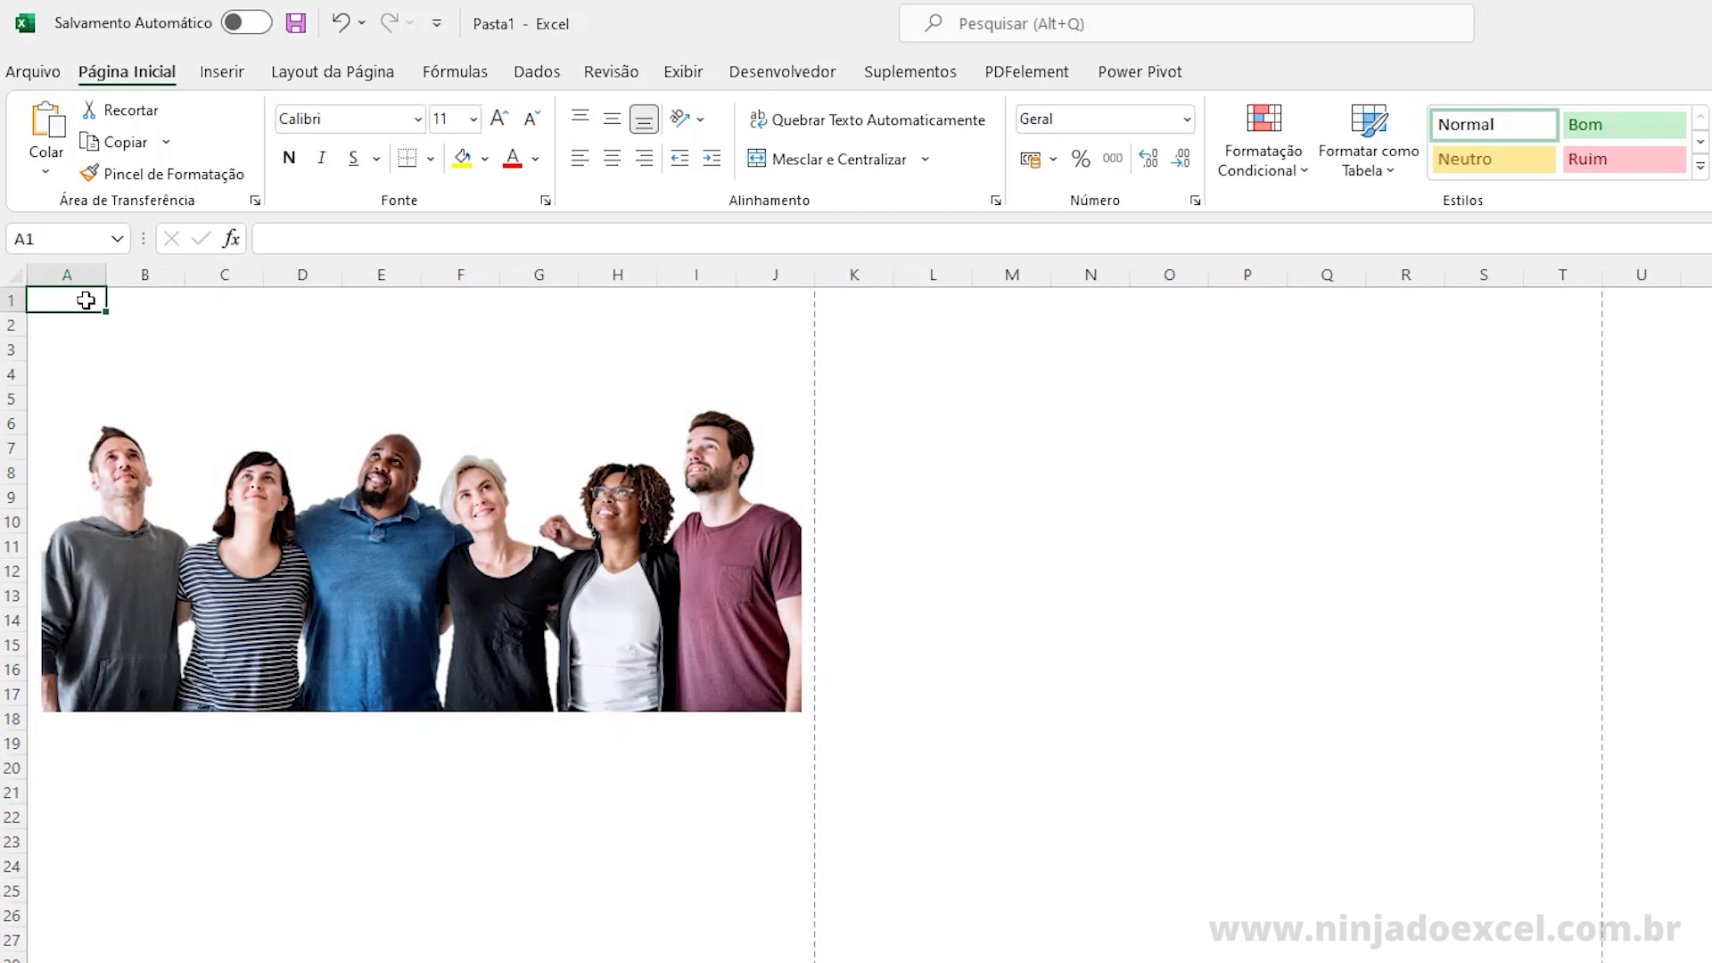
click(145, 306)
click(226, 306)
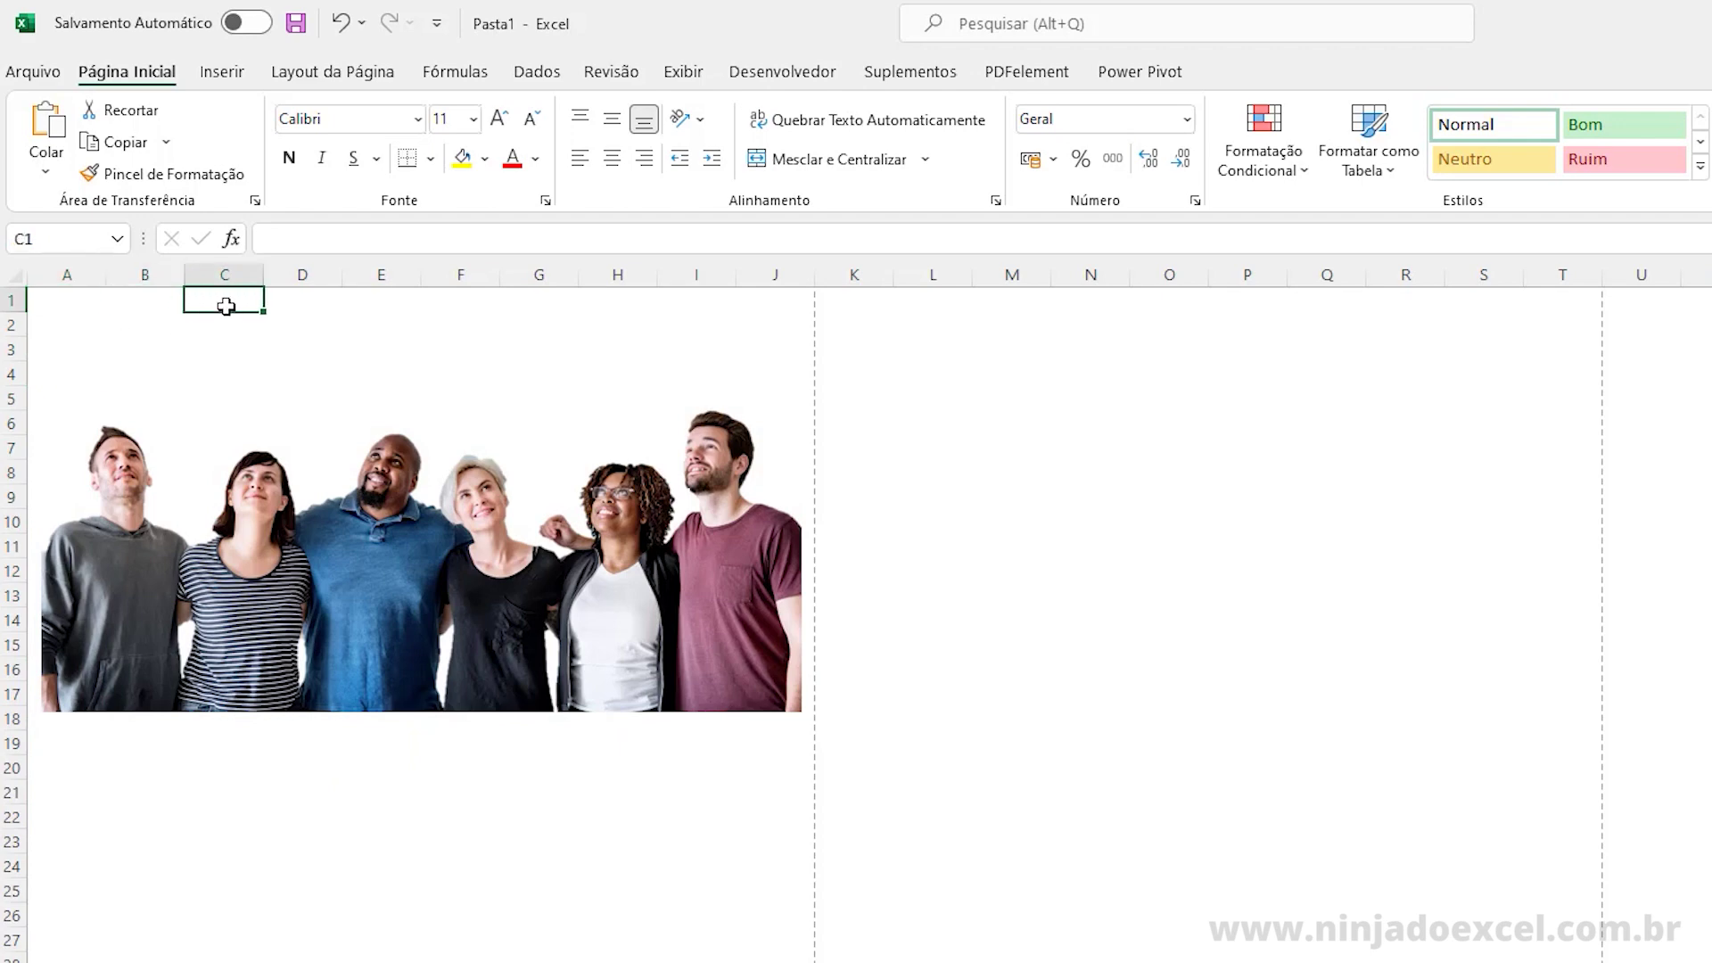
click(67, 299)
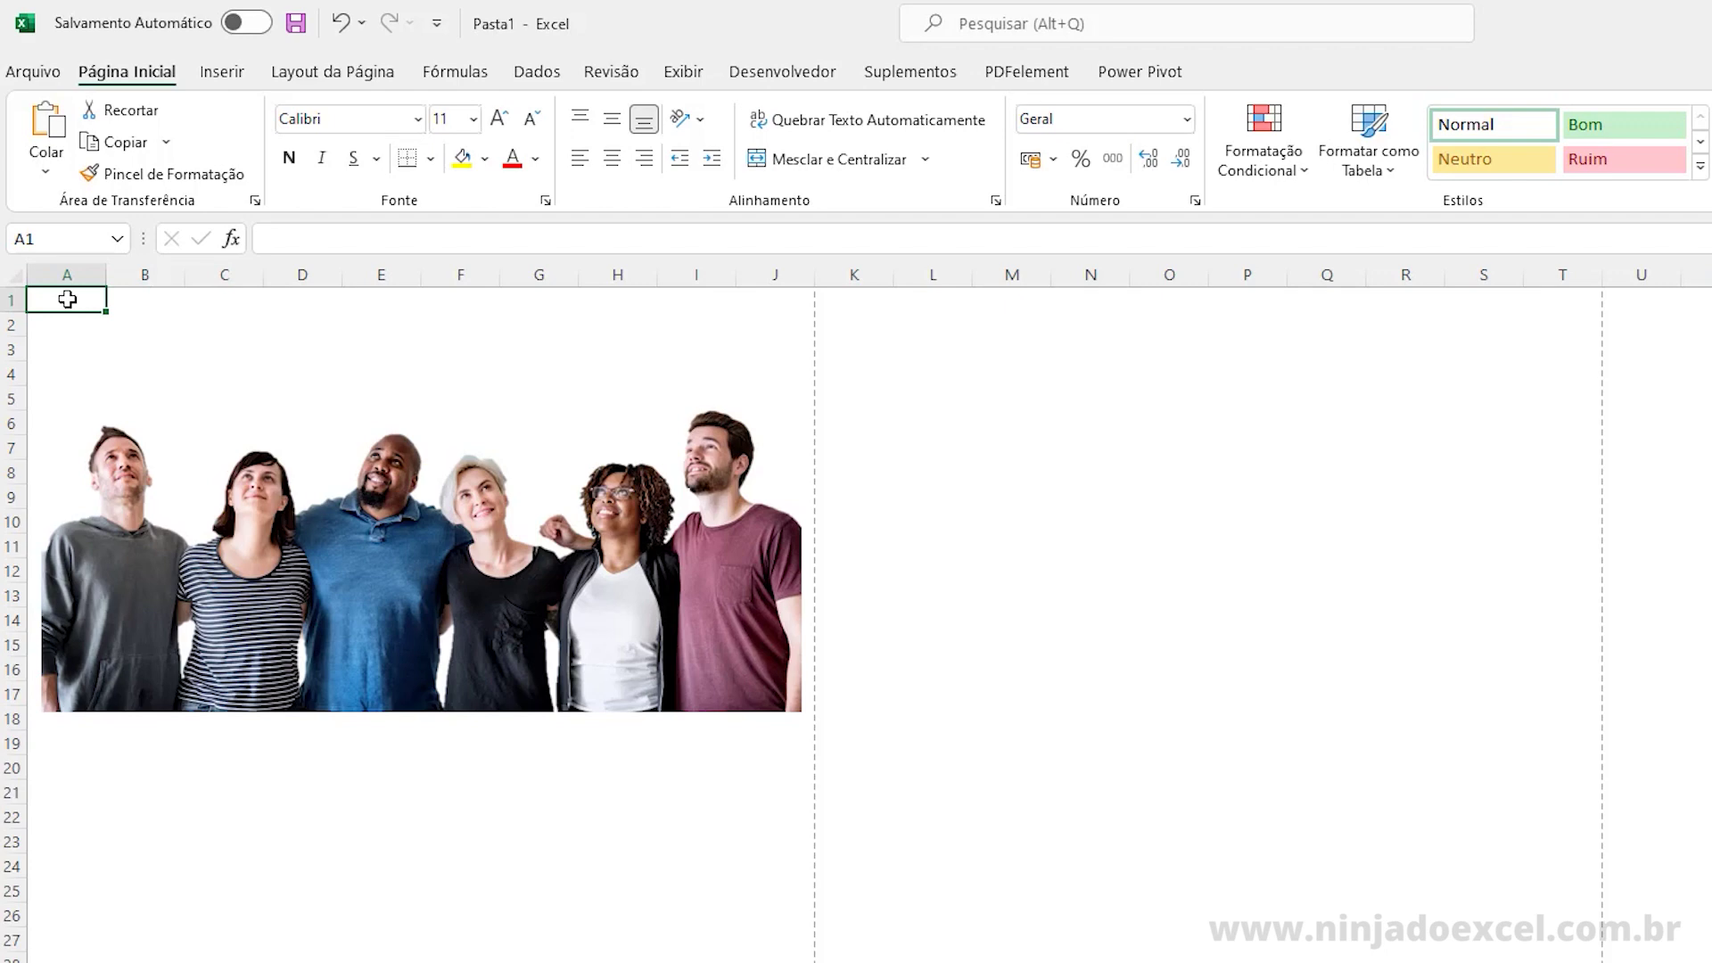
click(317, 581)
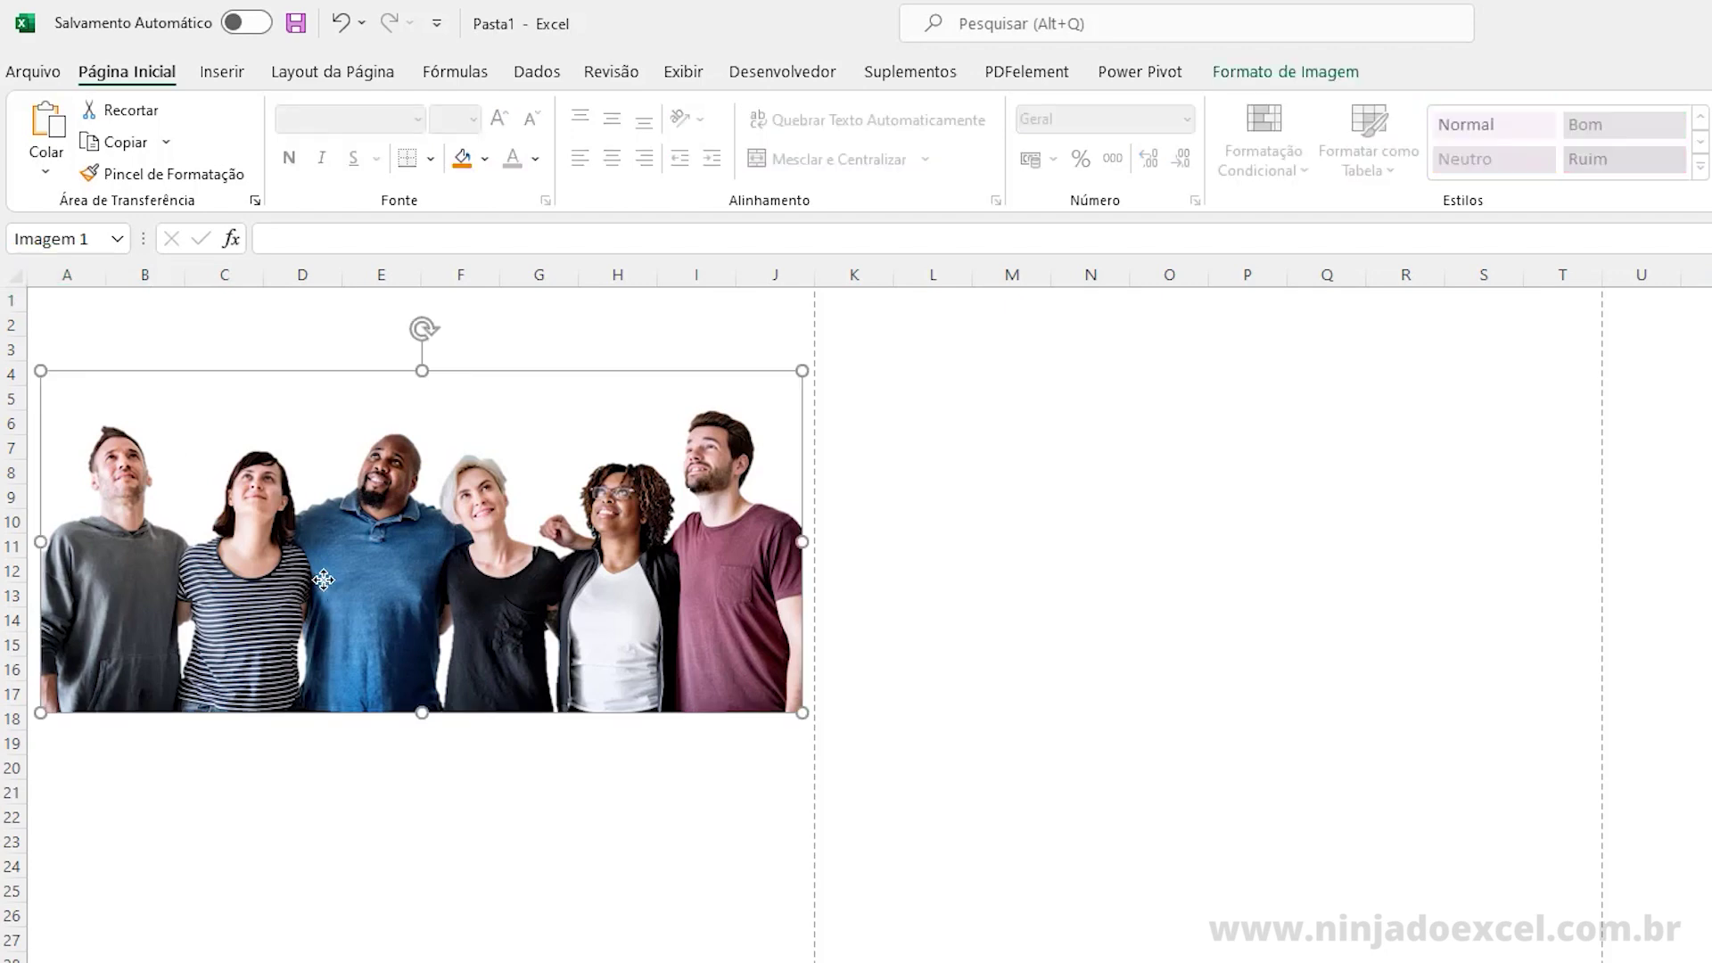
click(1279, 73)
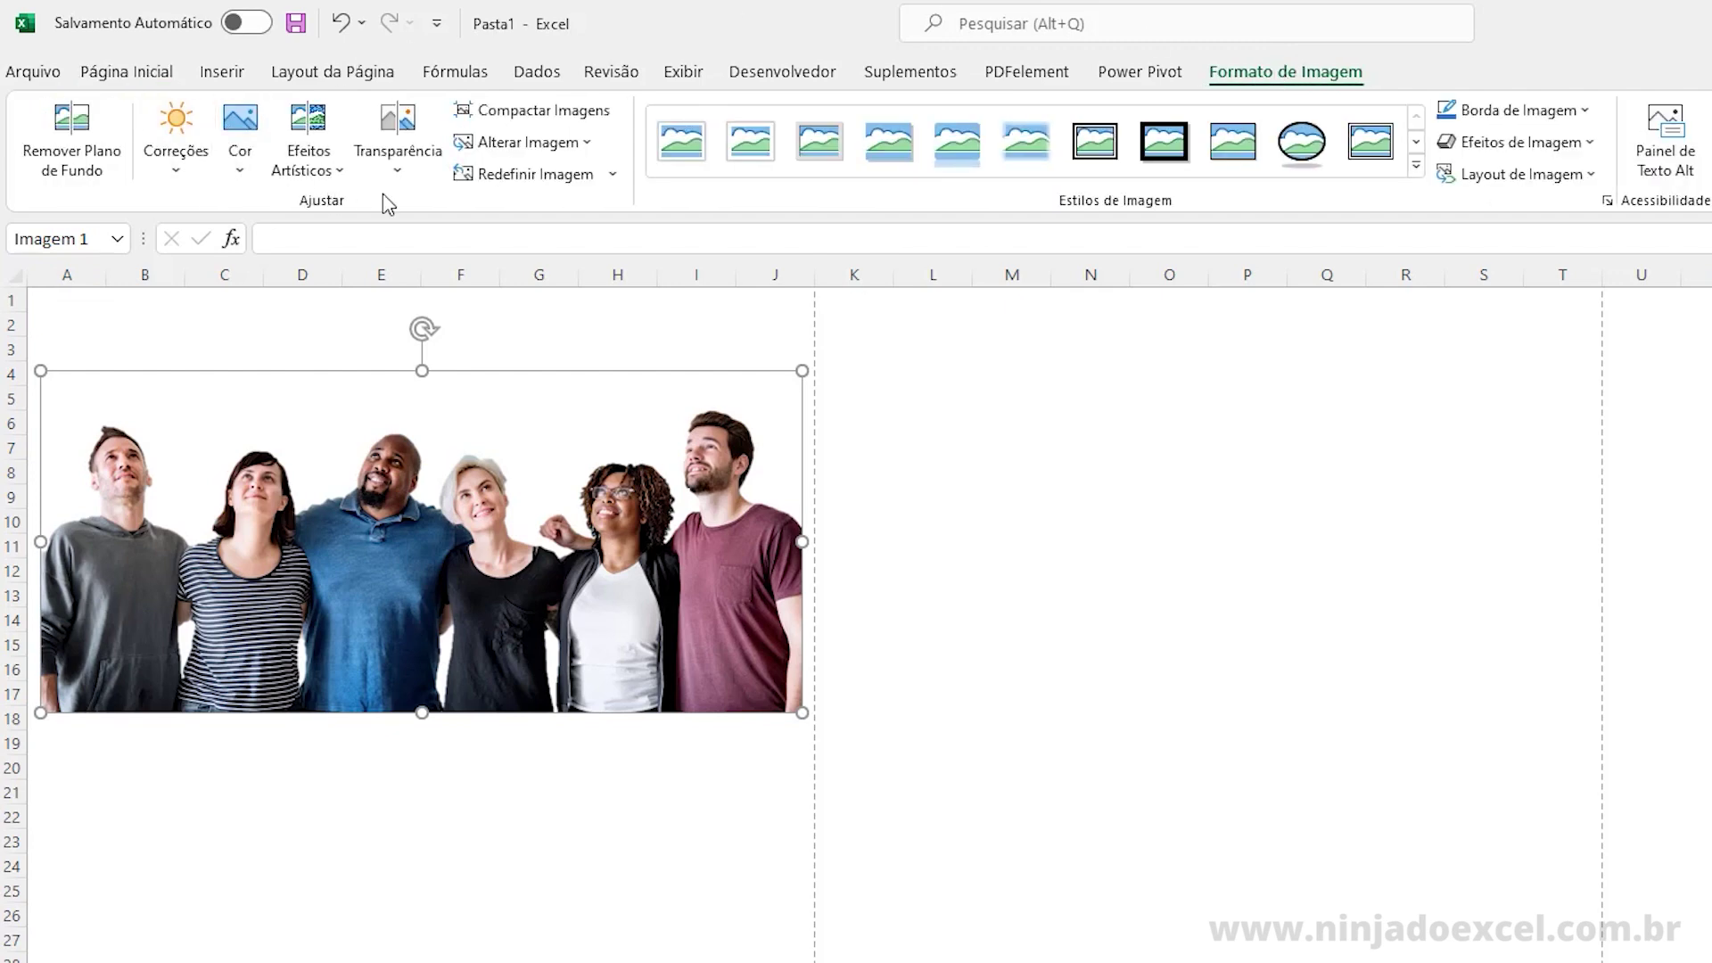
click(267, 324)
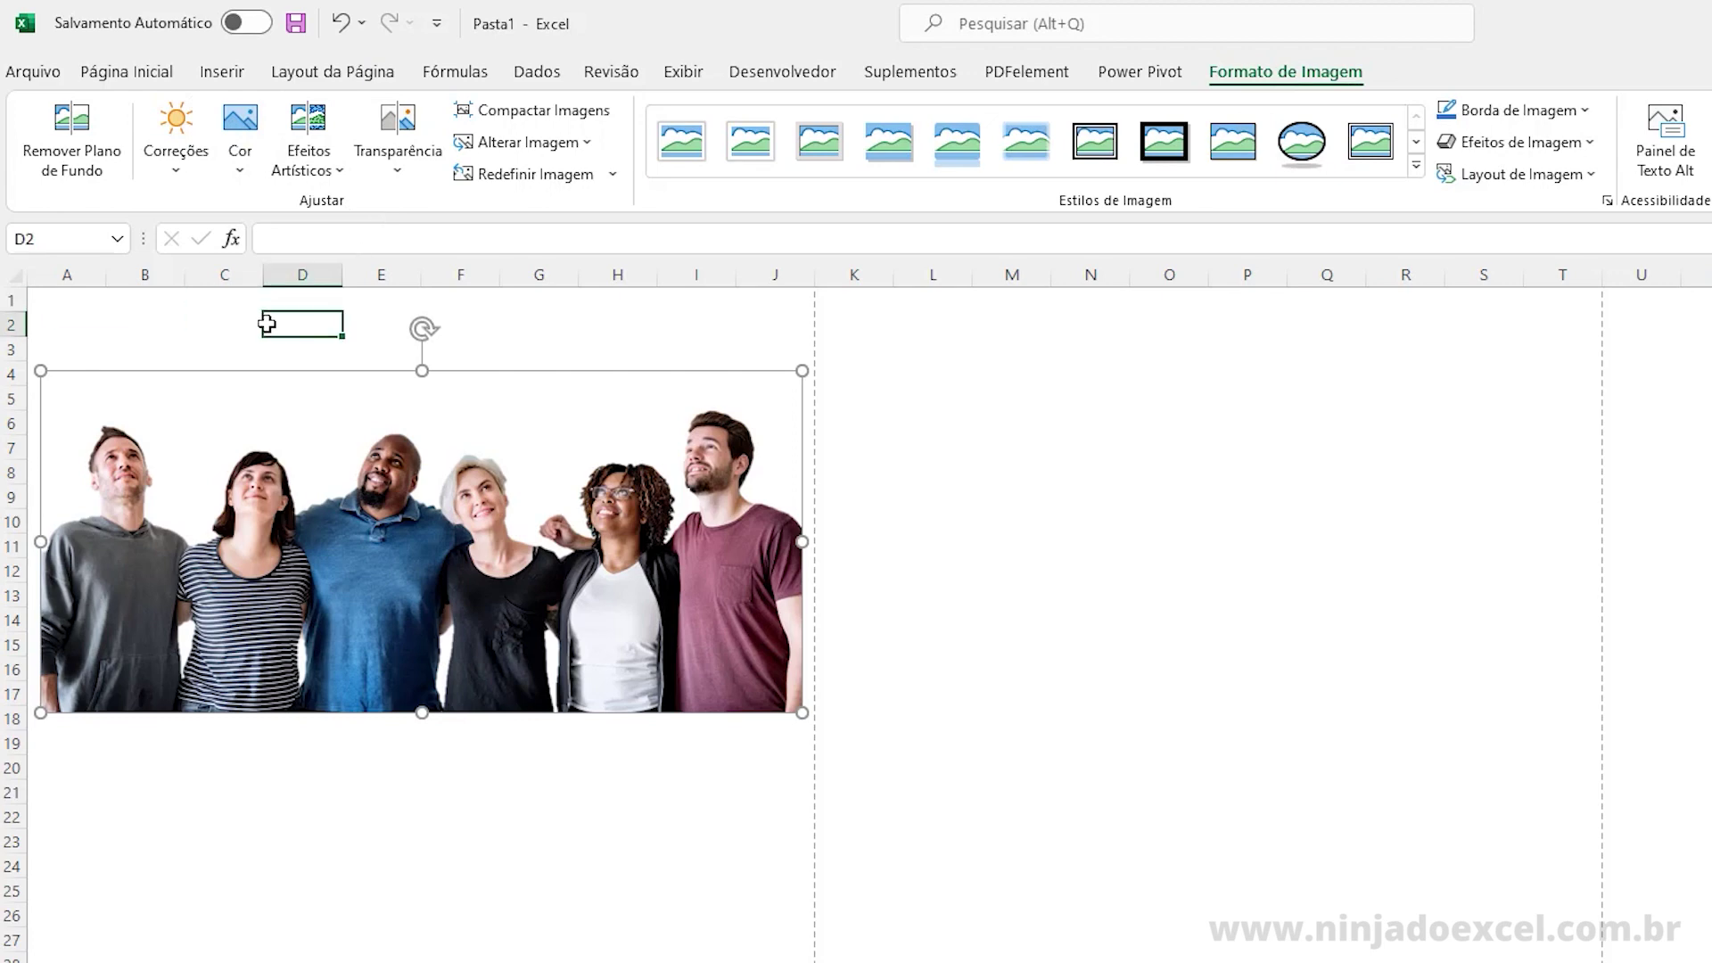
click(56, 303)
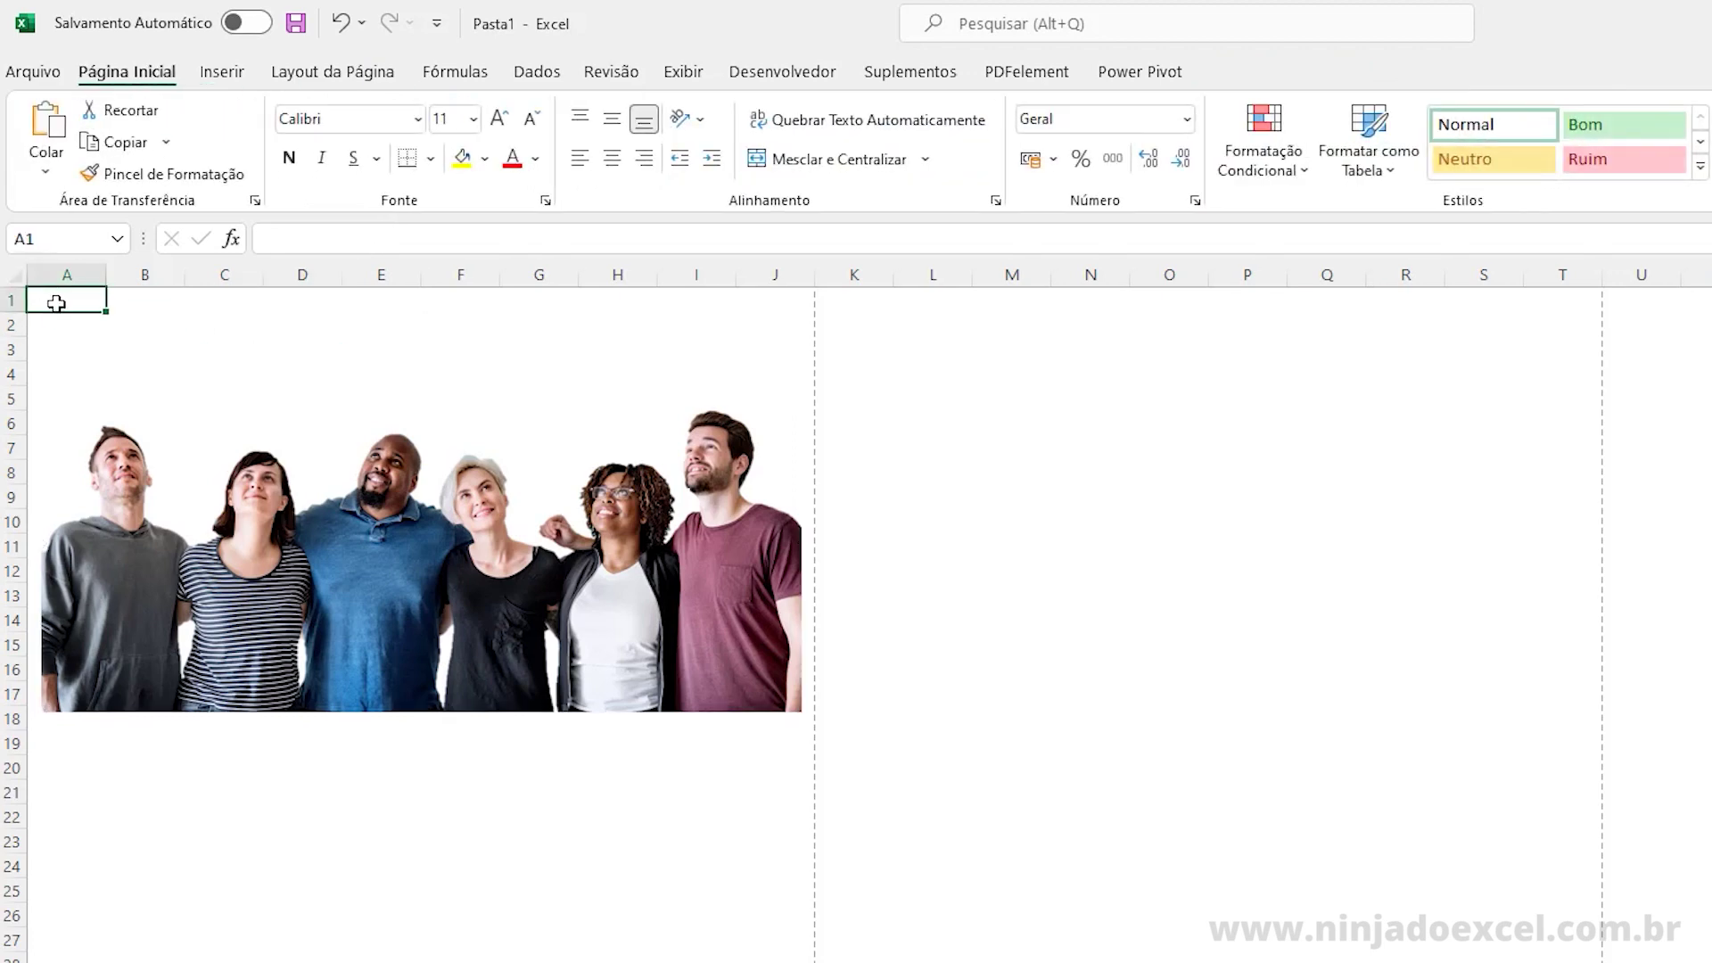